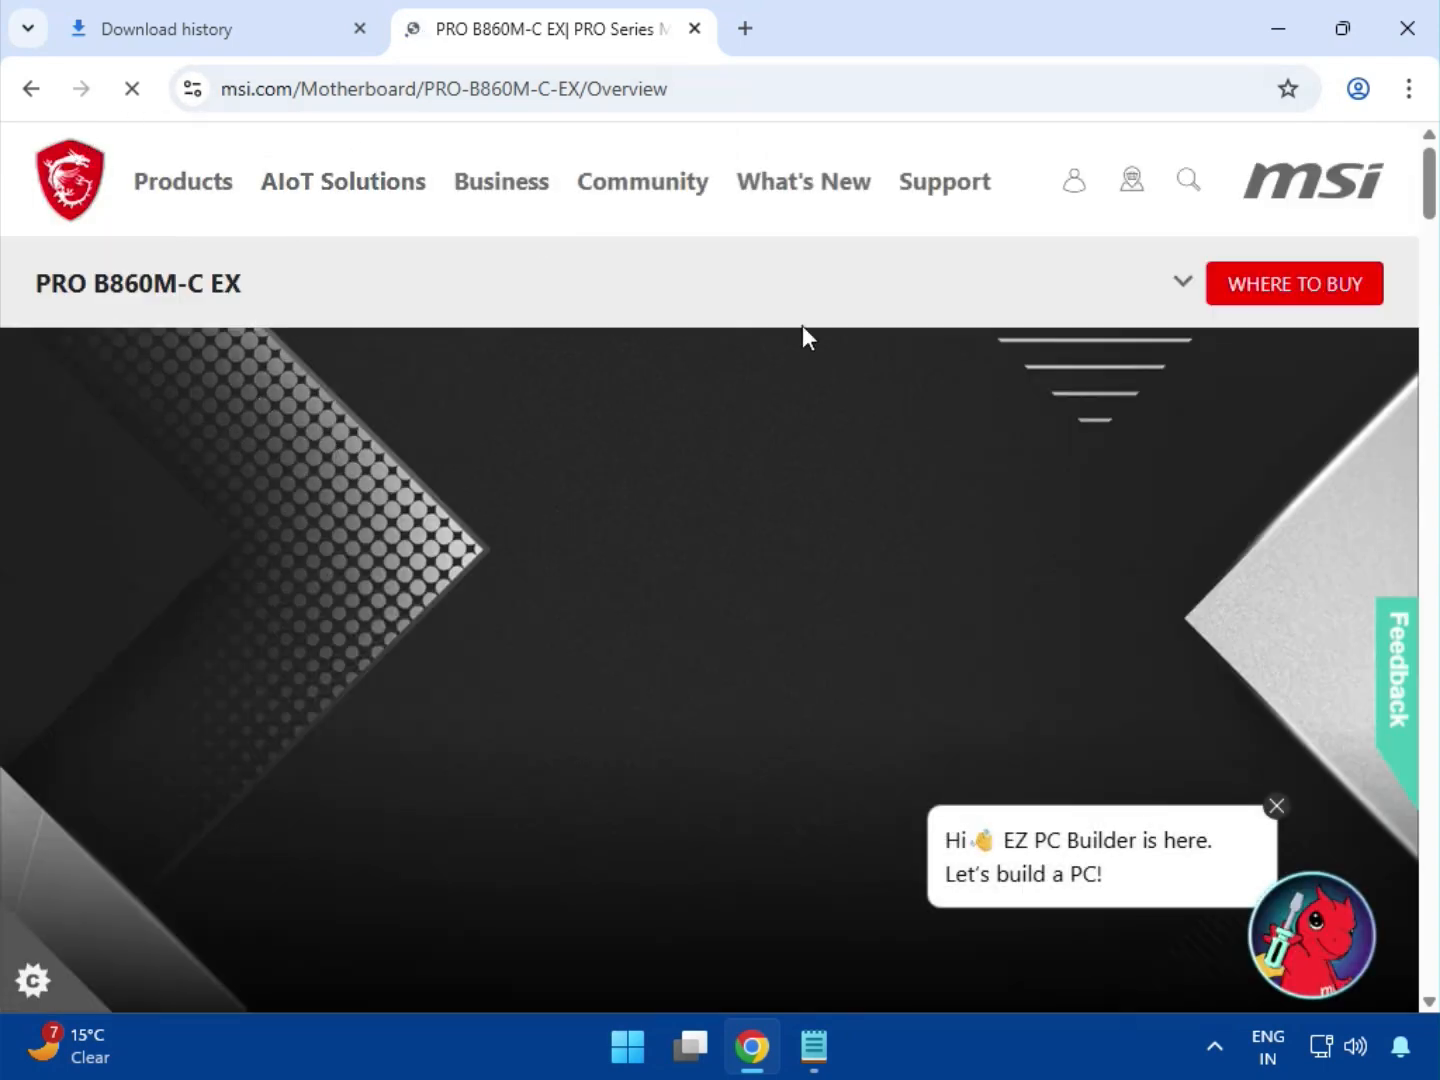
Open the support page of the PRO B860M-C EX motherboard and dismiss the EZ PC Builder message.
{"action": "left_click", "coordinate": [1176, 287]}
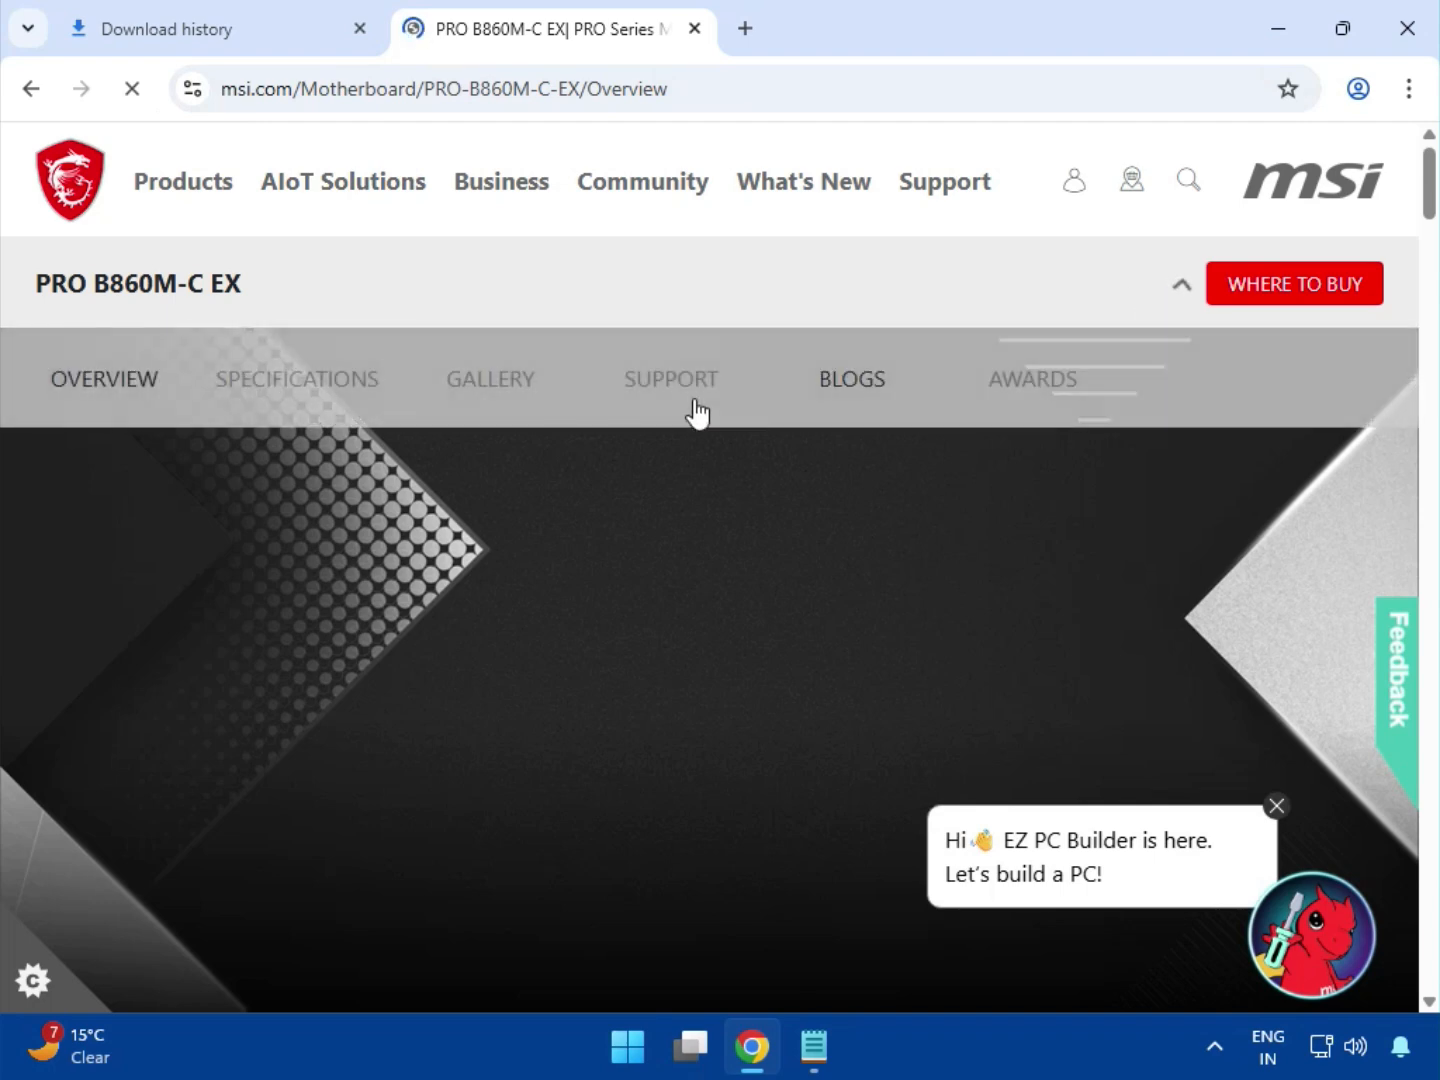
{"action": "left_click", "coordinate": [652, 387]}
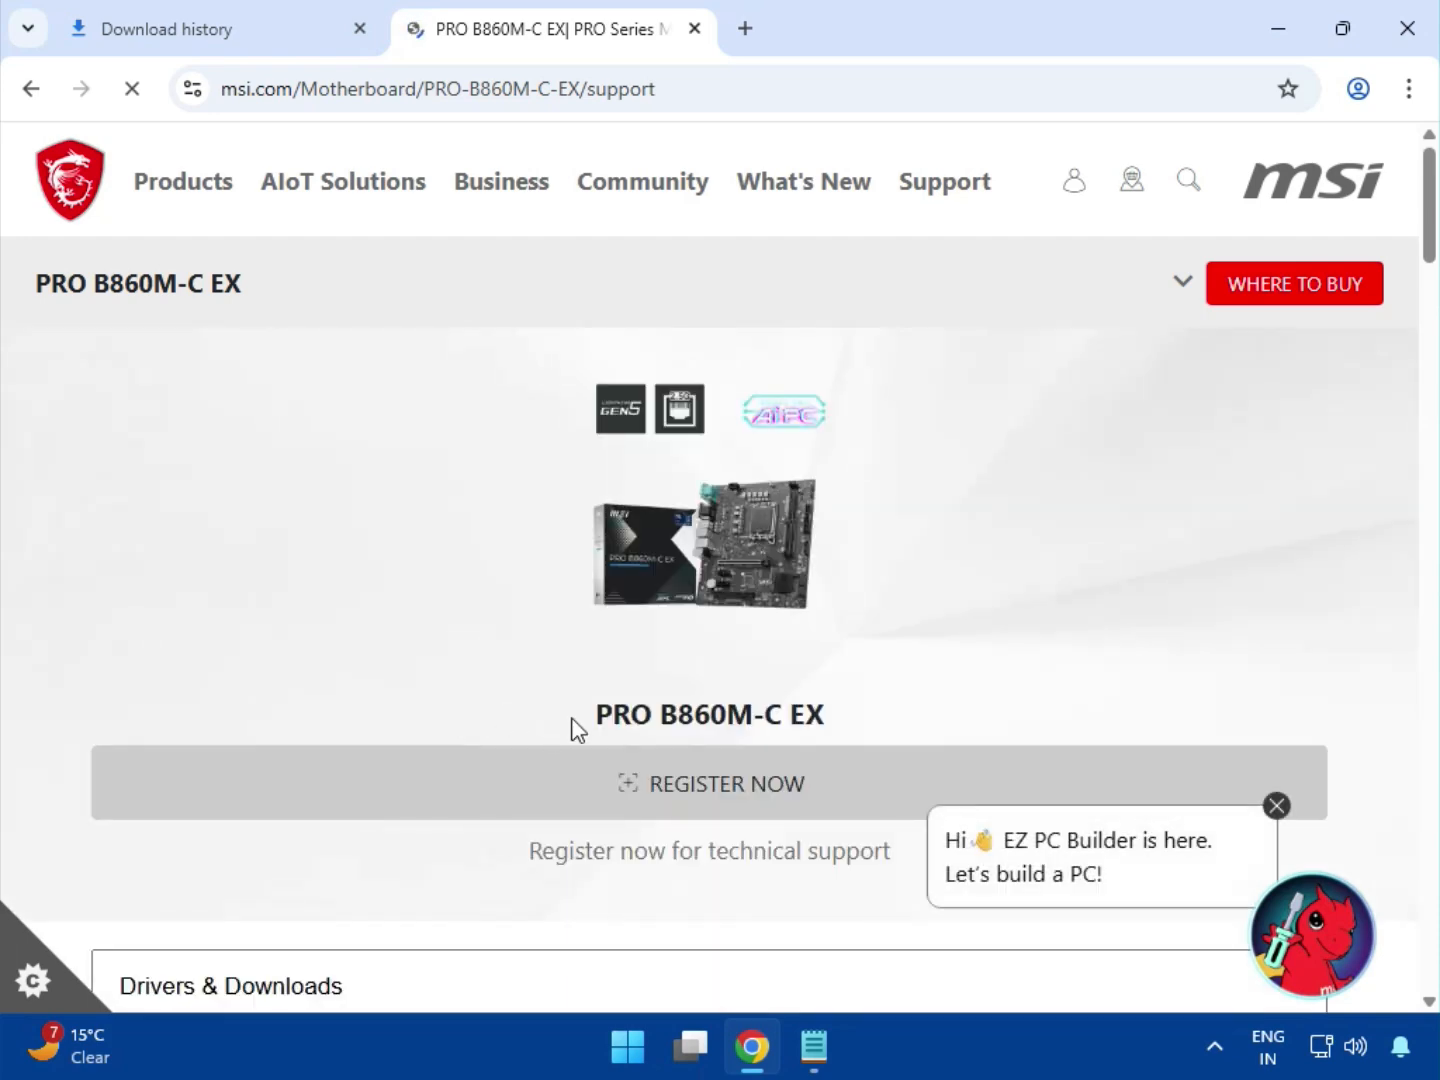
{"action": "left_click", "coordinate": [1274, 807]}
{"action": "scroll", "coordinate": [630, 707], "scroll_direction": "down", "scroll_amount": 3}
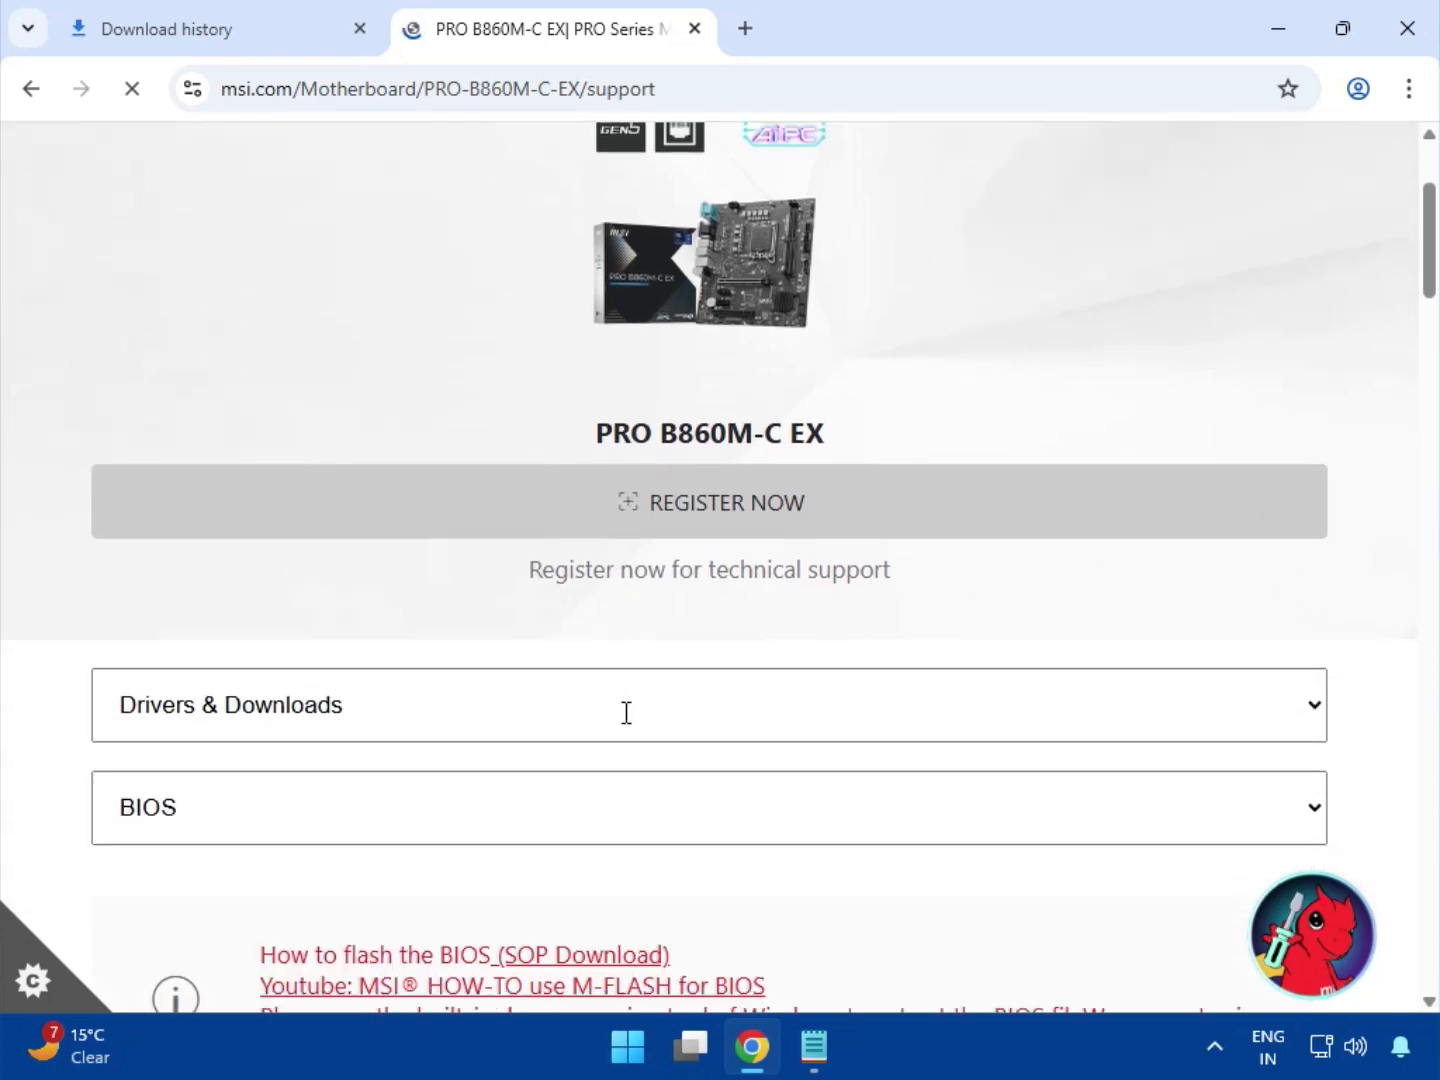
Show the Driver category under Drivers & Downloads for the PRO B860M-C EX.
{"action": "left_click", "coordinate": [350, 705]}
{"action": "left_click", "coordinate": [428, 776]}
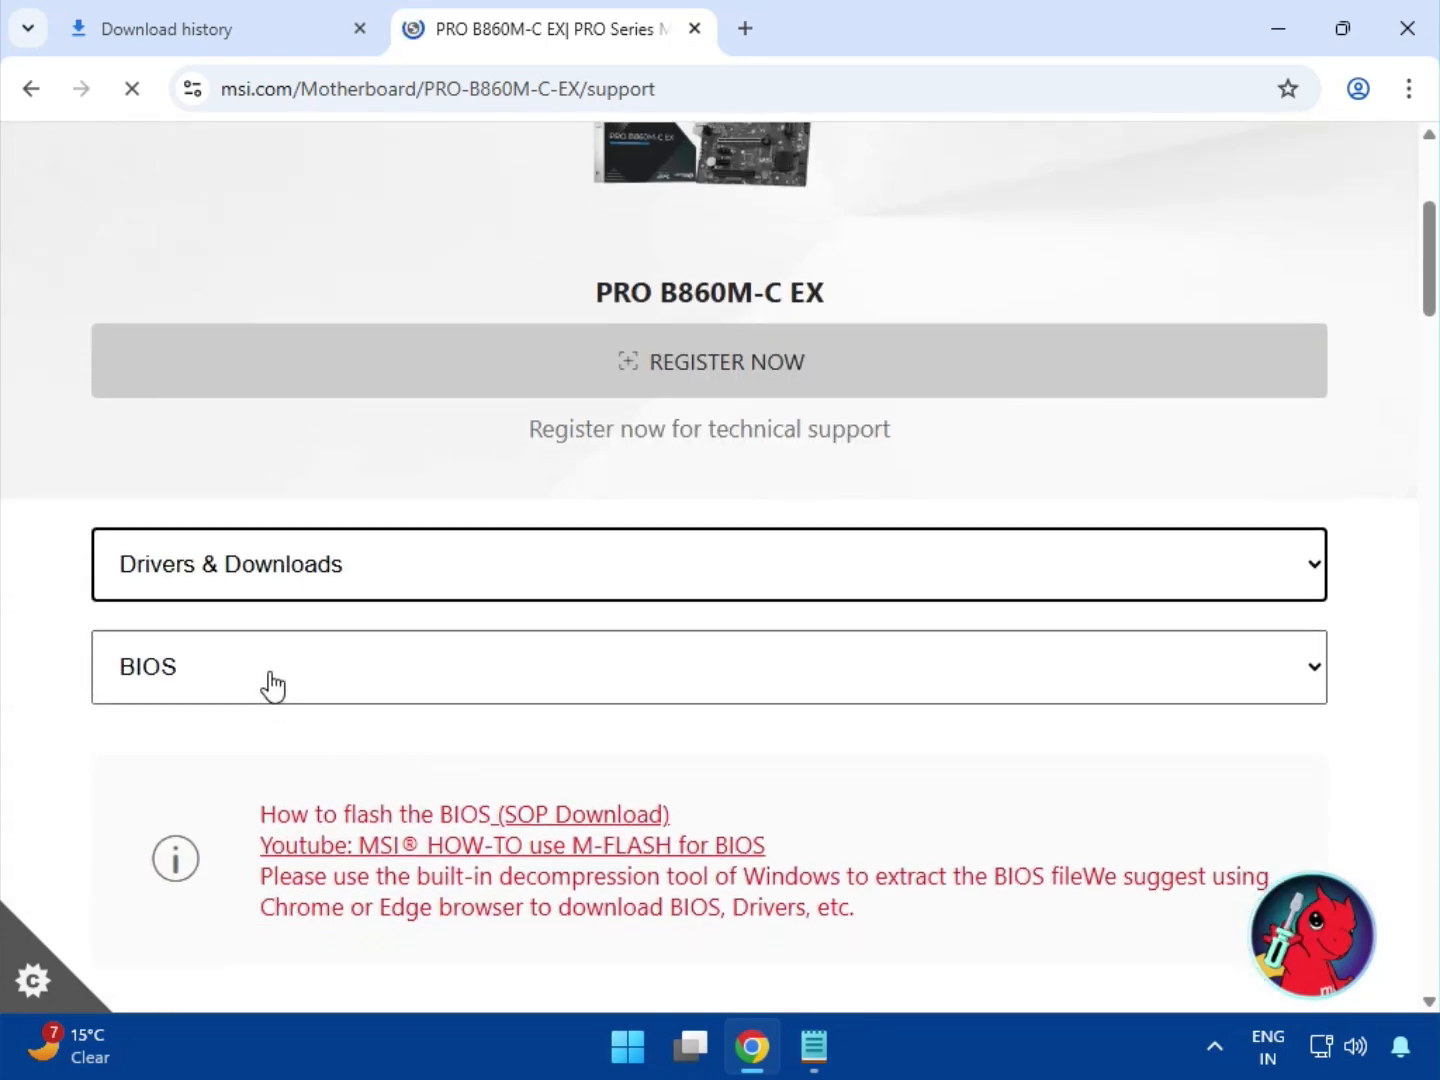
{"action": "left_click", "coordinate": [268, 675]}
{"action": "left_click", "coordinate": [255, 735]}
{"action": "scroll", "coordinate": [397, 756], "scroll_direction": "down", "scroll_amount": 3}
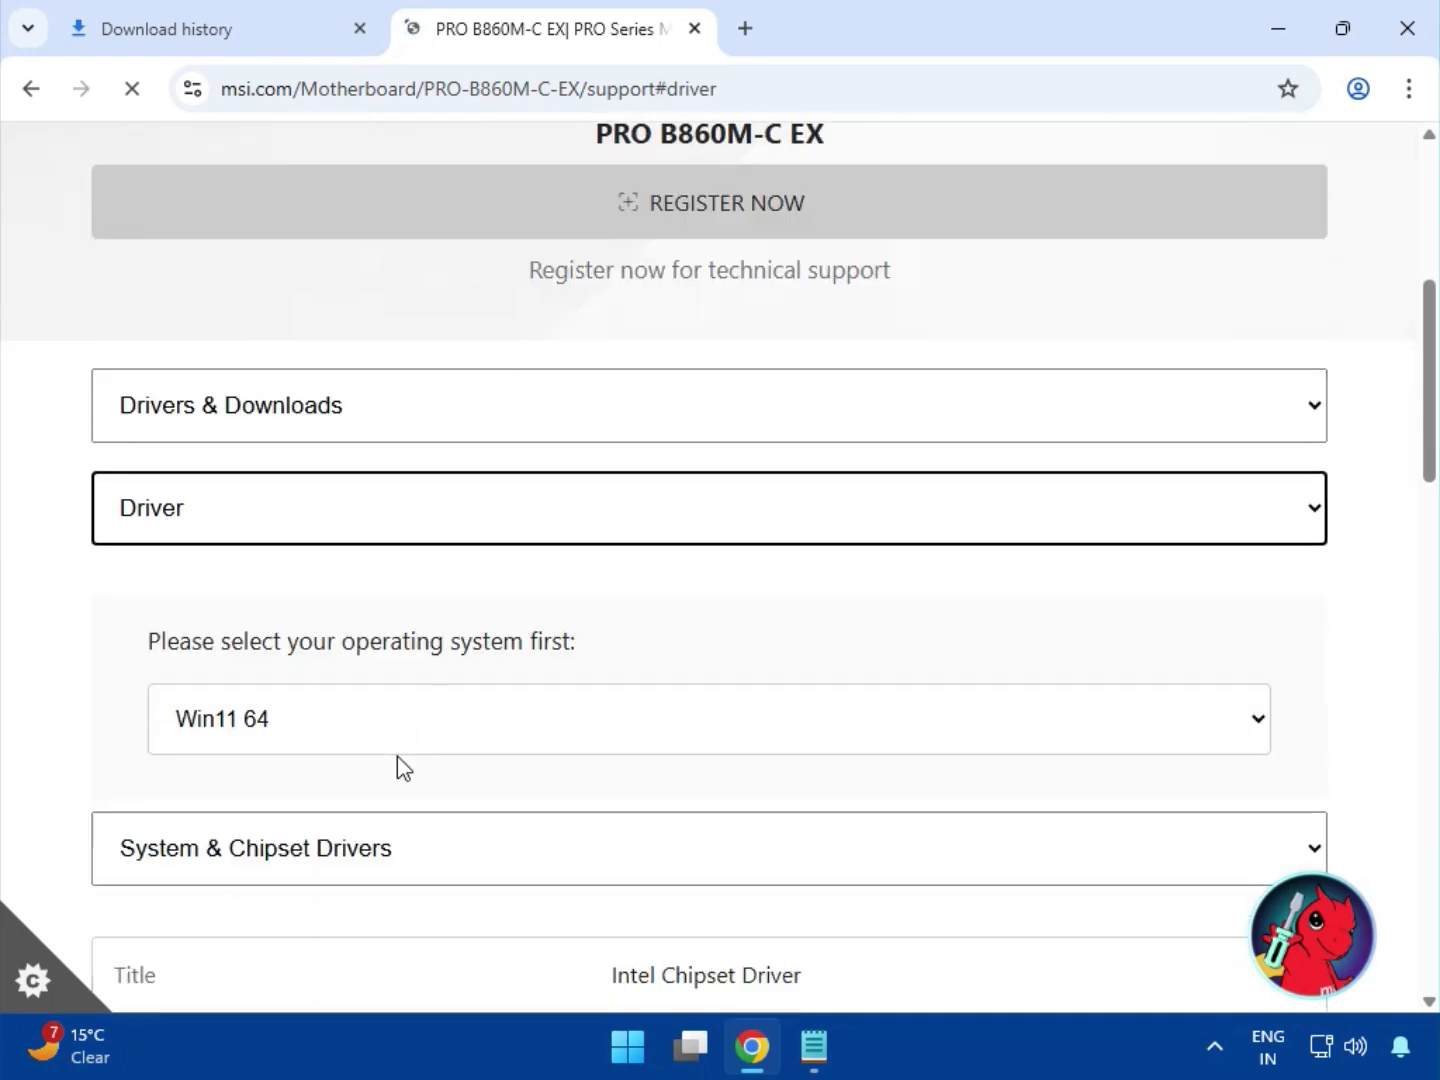
Choose Win11 64 as the operating system for the driver downloads.
{"action": "left_click", "coordinate": [283, 598]}
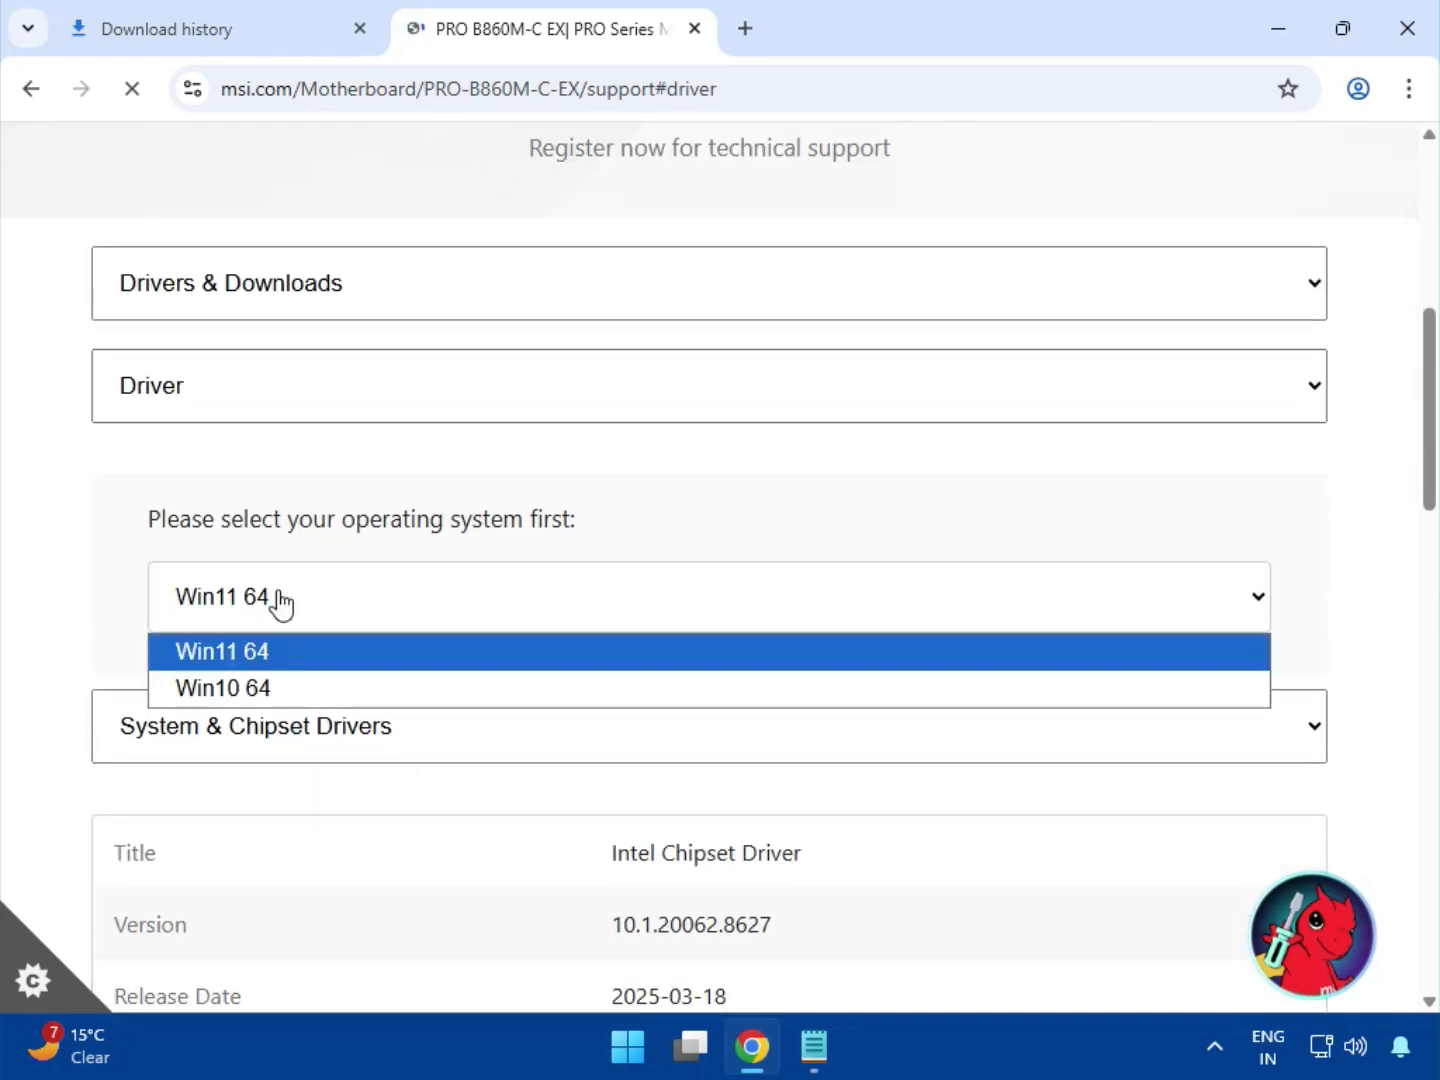
{"action": "left_click", "coordinate": [325, 661]}
{"action": "scroll", "coordinate": [328, 679], "scroll_direction": "down", "scroll_amount": 1}
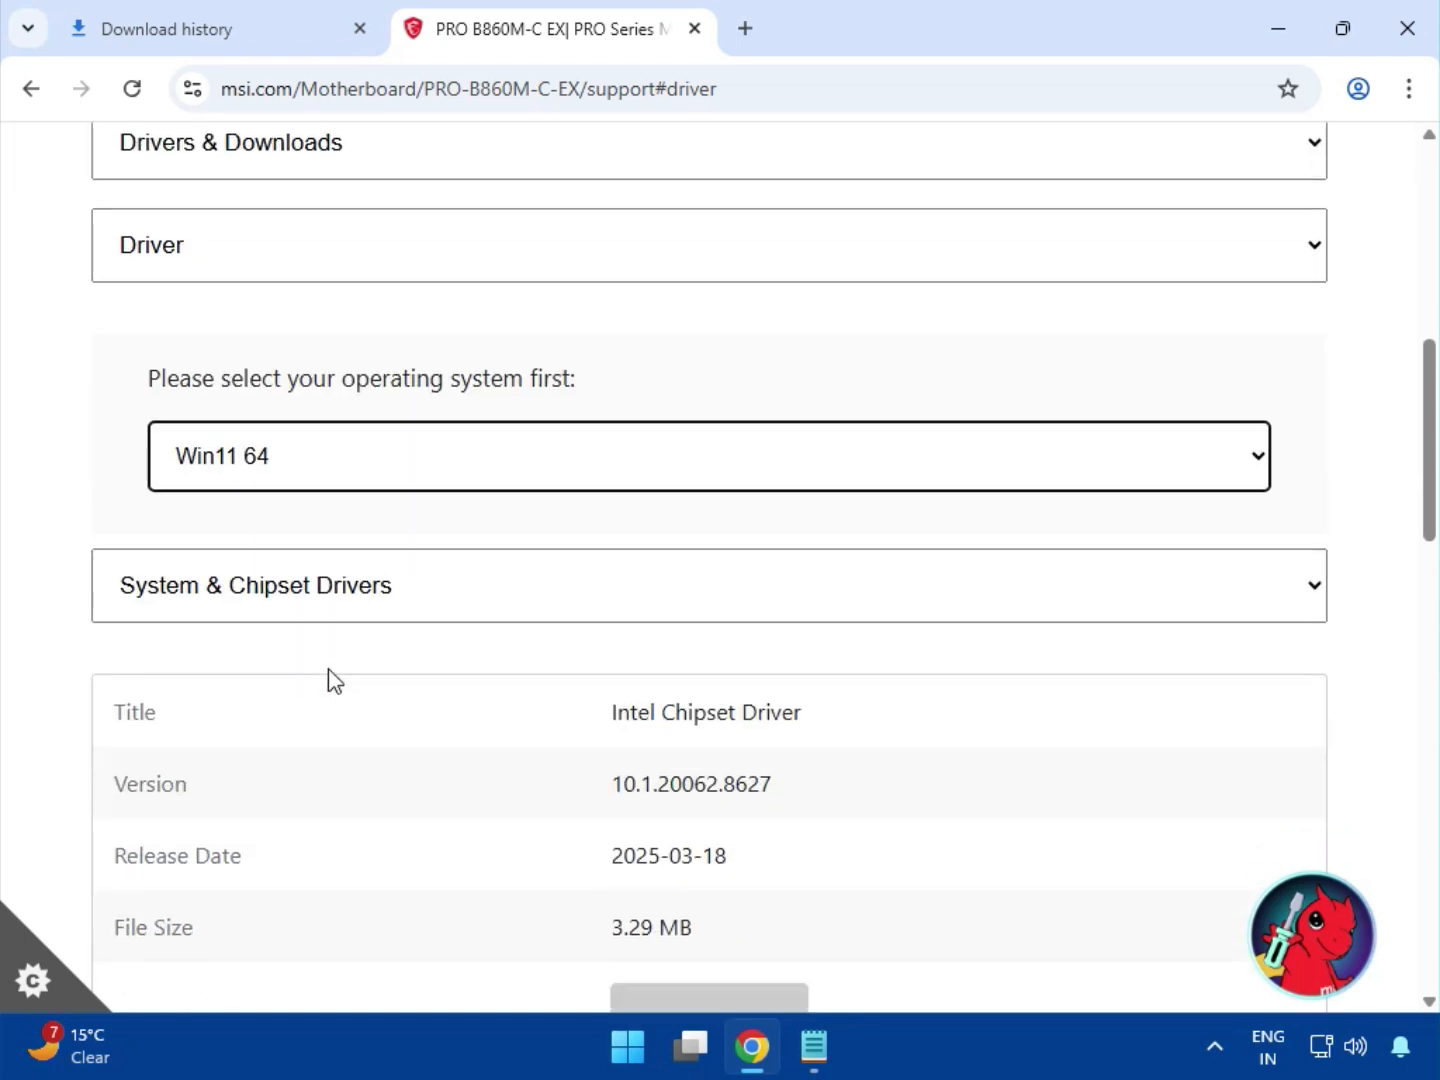
Download the Intel Chipset Driver from the System & Chipset Drivers category.
{"action": "left_click", "coordinate": [378, 600]}
{"action": "left_click", "coordinate": [376, 645]}
{"action": "scroll", "coordinate": [599, 701], "scroll_direction": "down", "scroll_amount": 1}
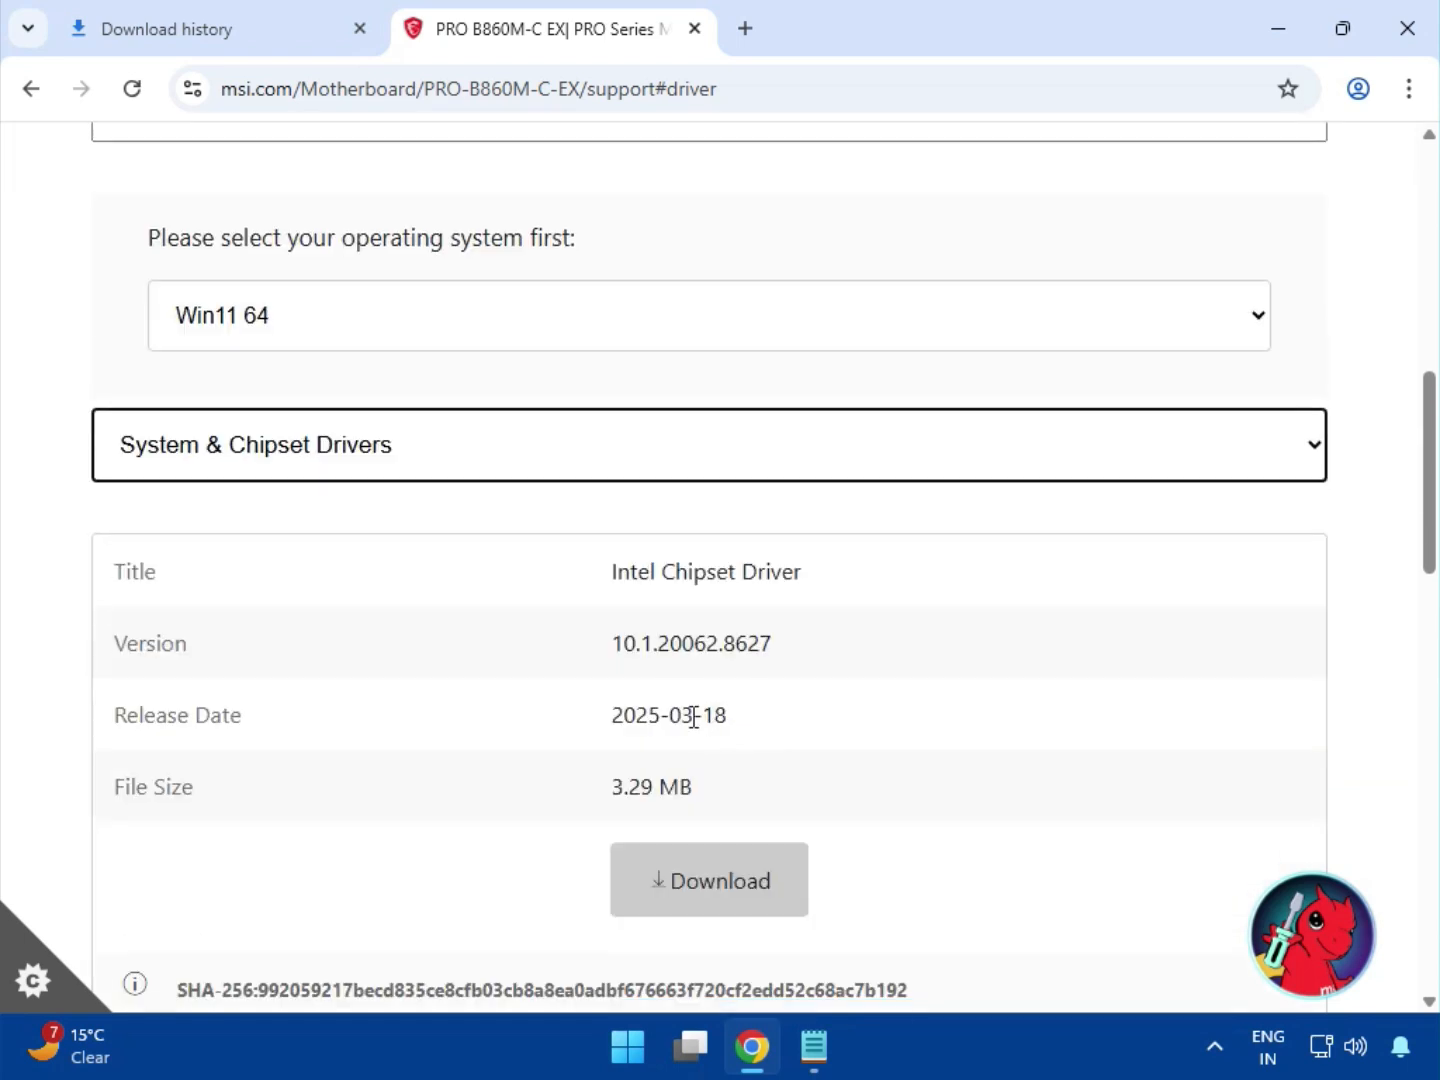
{"action": "left_click_drag", "start_coordinate": [657, 575], "coordinate": [803, 578]}
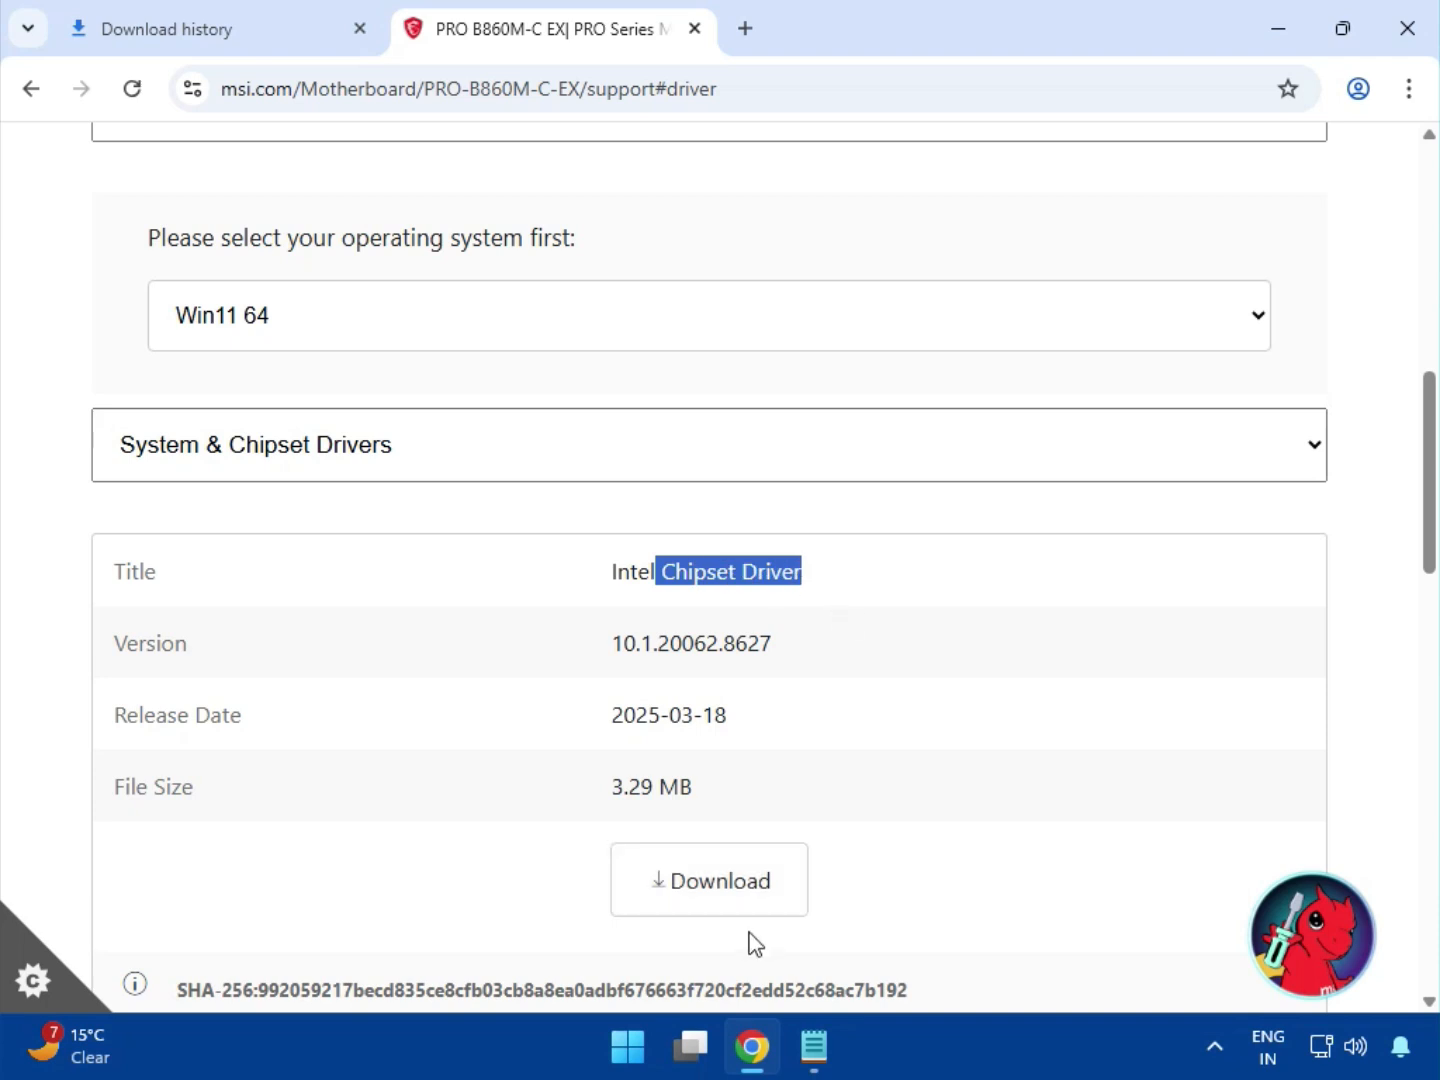
{"action": "left_click", "coordinate": [718, 901]}
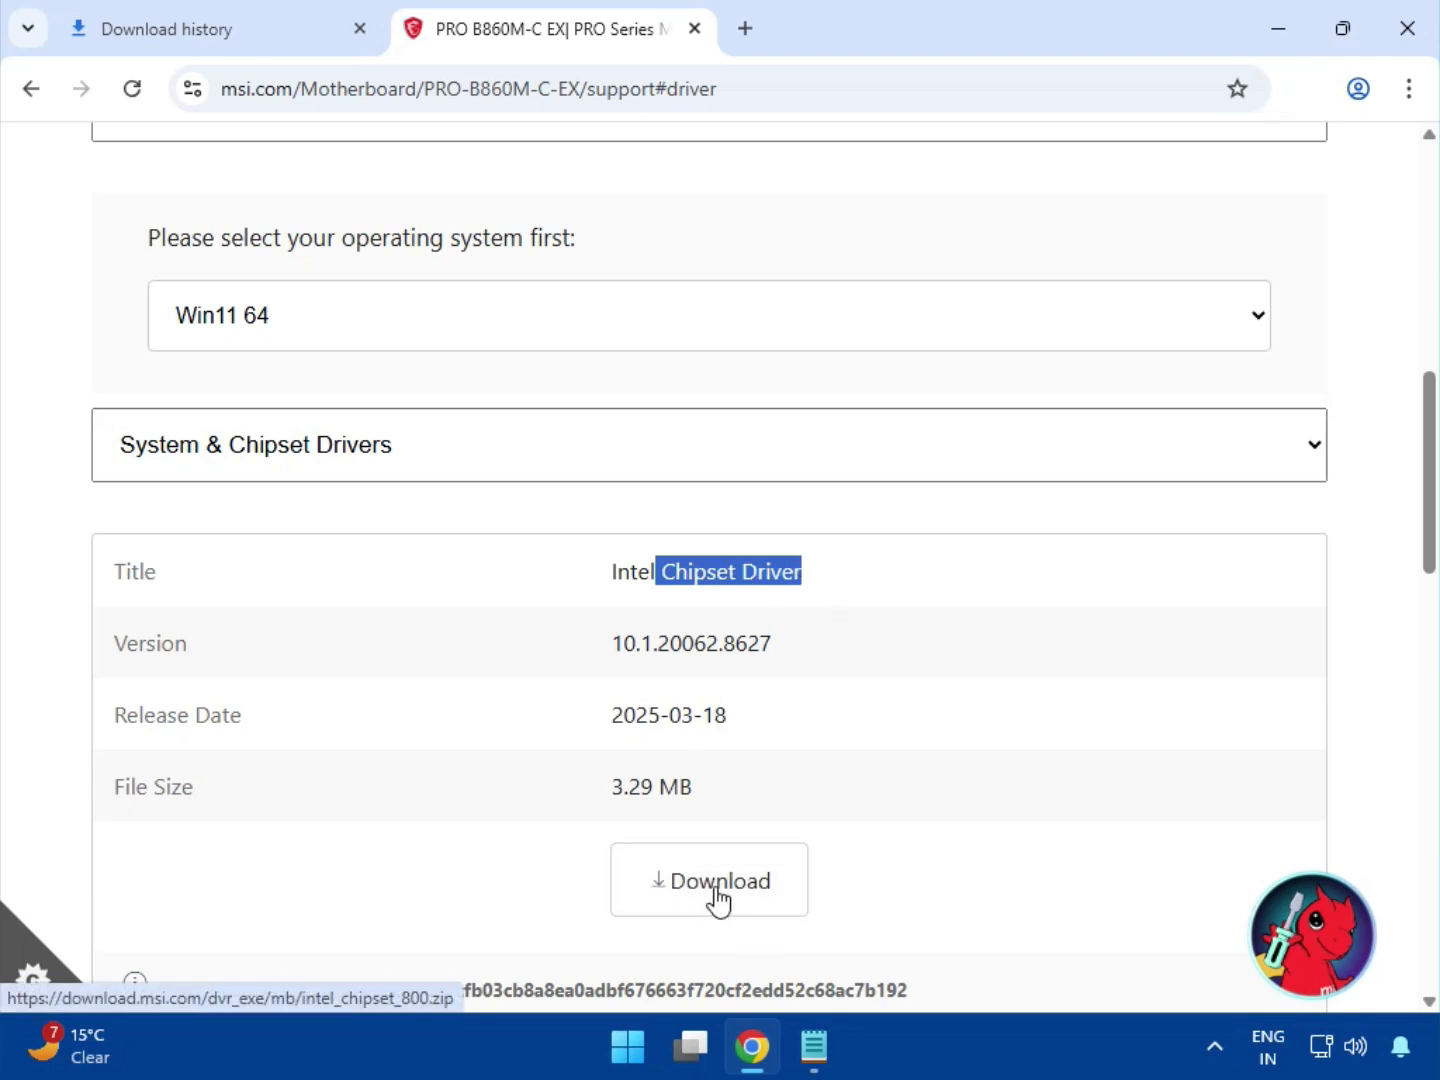
Download the Intel VGA Driver from the On-Board VGA Drivers category.
{"action": "left_click", "coordinate": [362, 469]}
{"action": "left_click", "coordinate": [302, 544]}
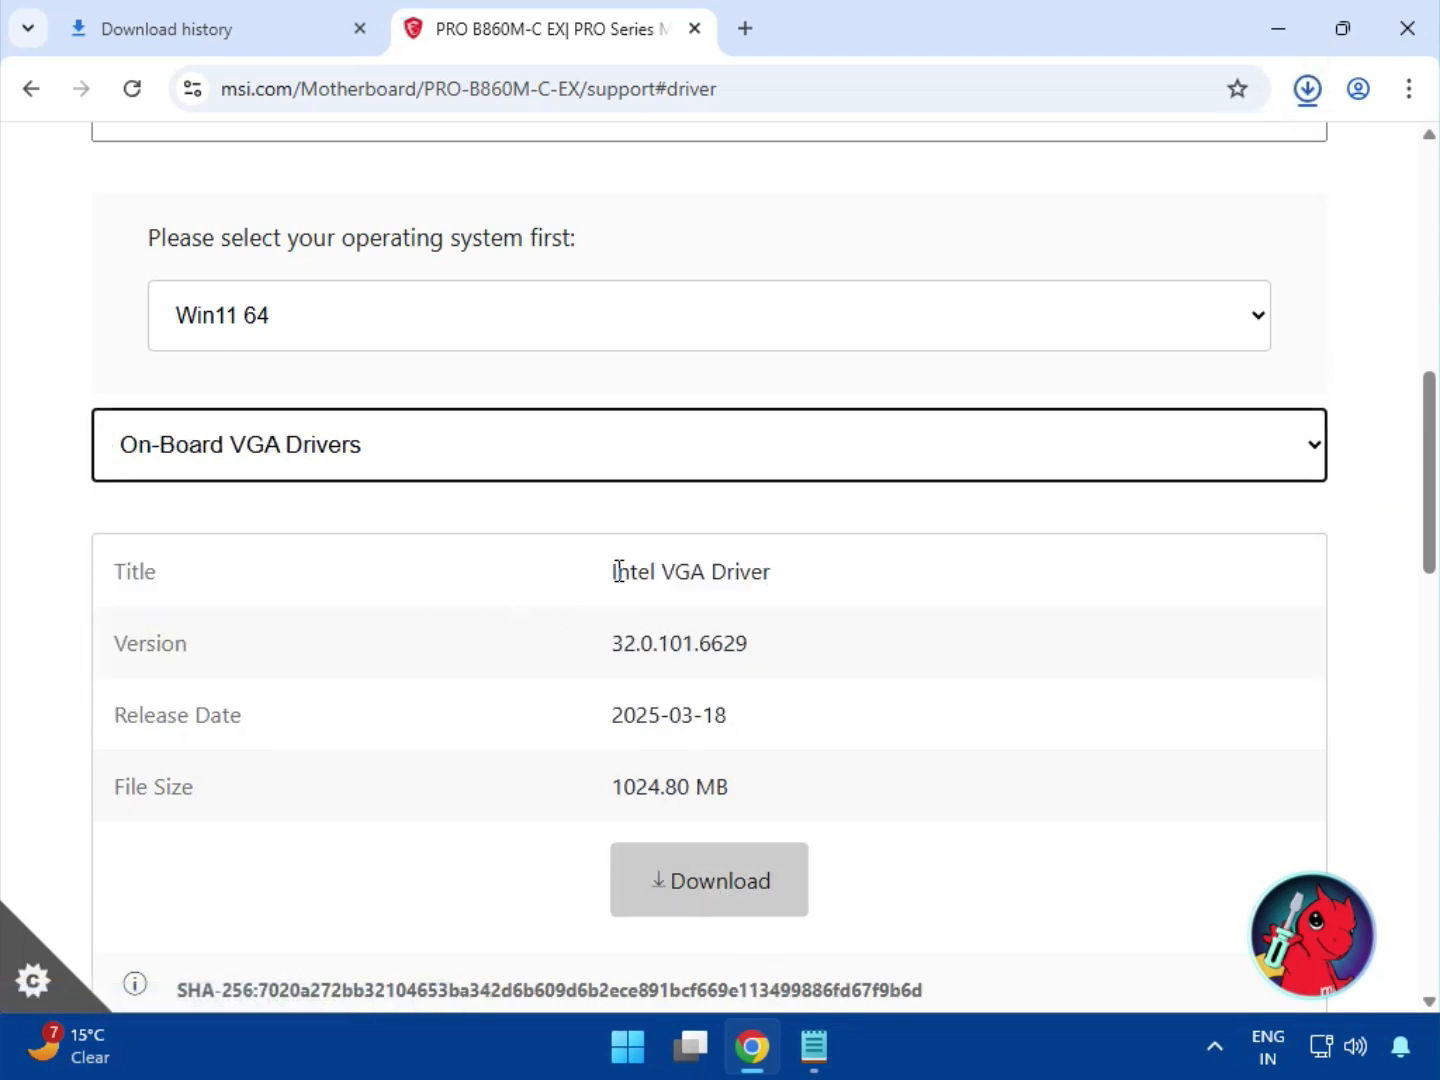
{"action": "left_click_drag", "start_coordinate": [615, 573], "coordinate": [791, 589]}
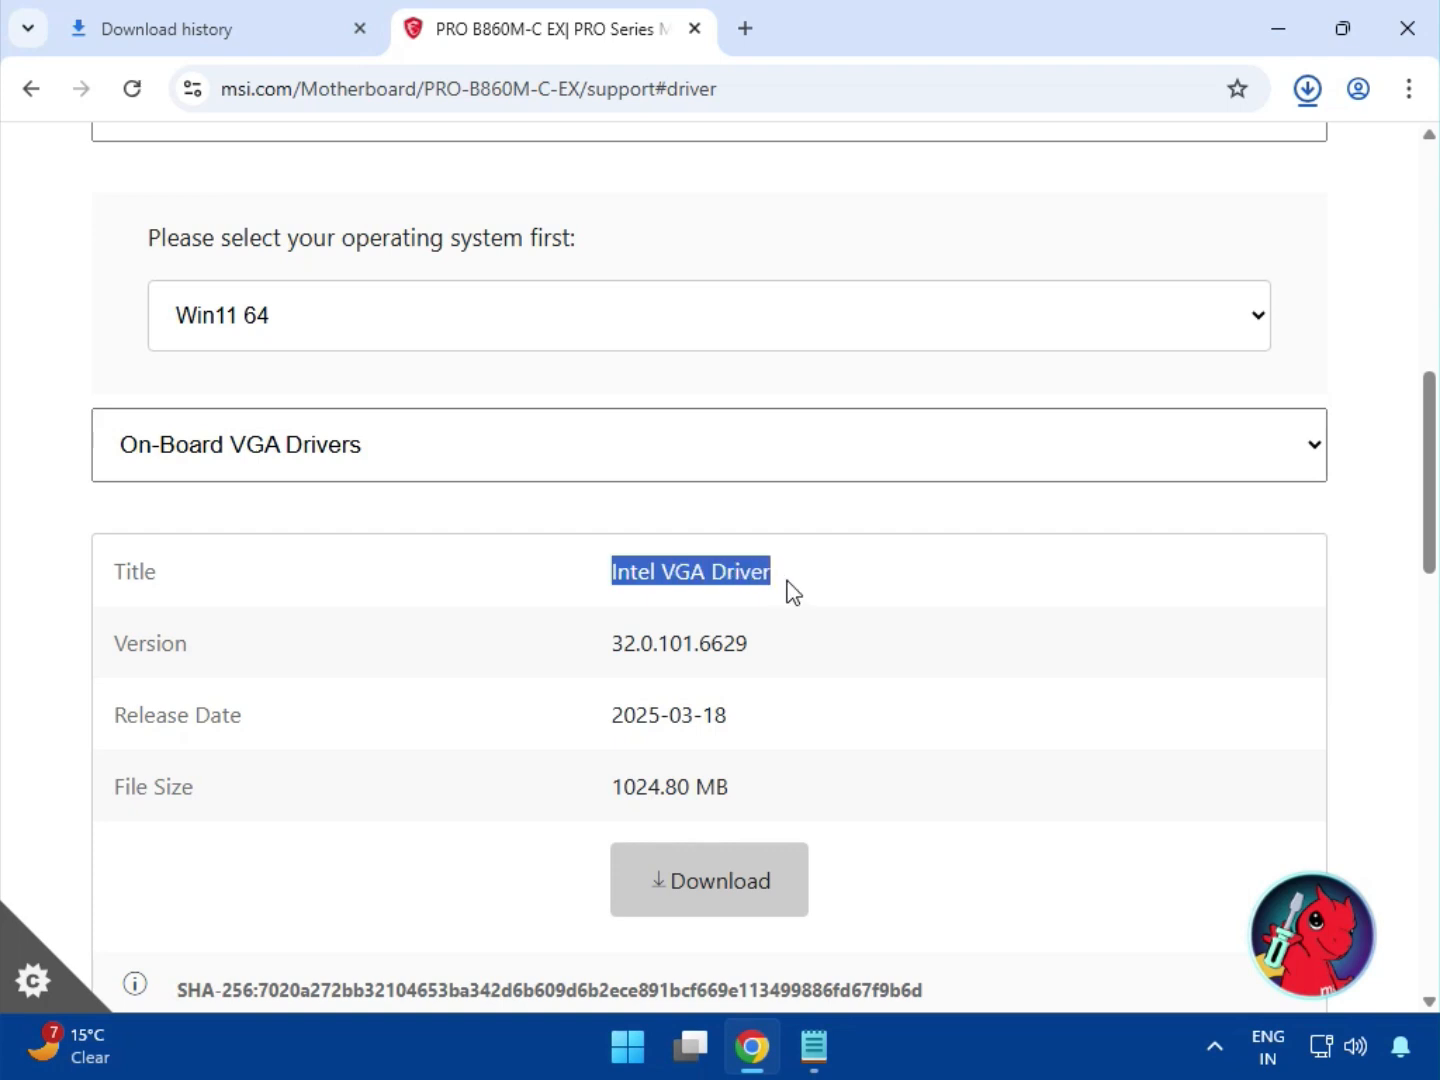
{"action": "left_click", "coordinate": [742, 911]}
Download the Realtek HD Universal Driver from the On-Board Audio Drivers category.
{"action": "left_click", "coordinate": [354, 466]}
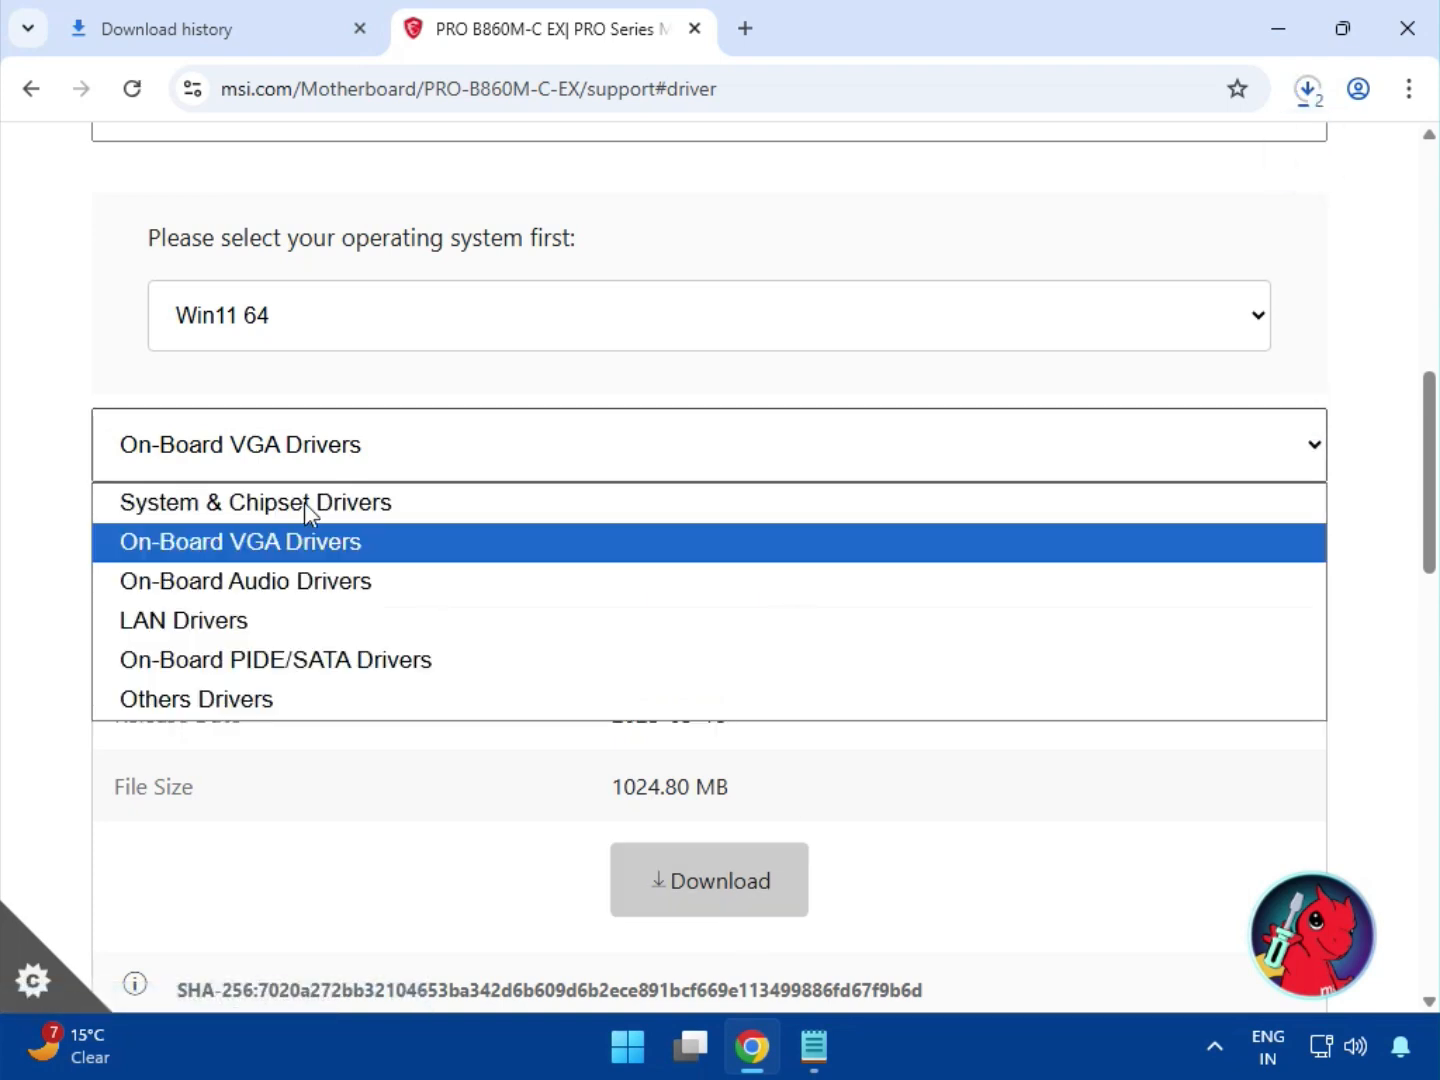
{"action": "left_click", "coordinate": [293, 586]}
{"action": "left_click_drag", "start_coordinate": [607, 578], "coordinate": [887, 598]}
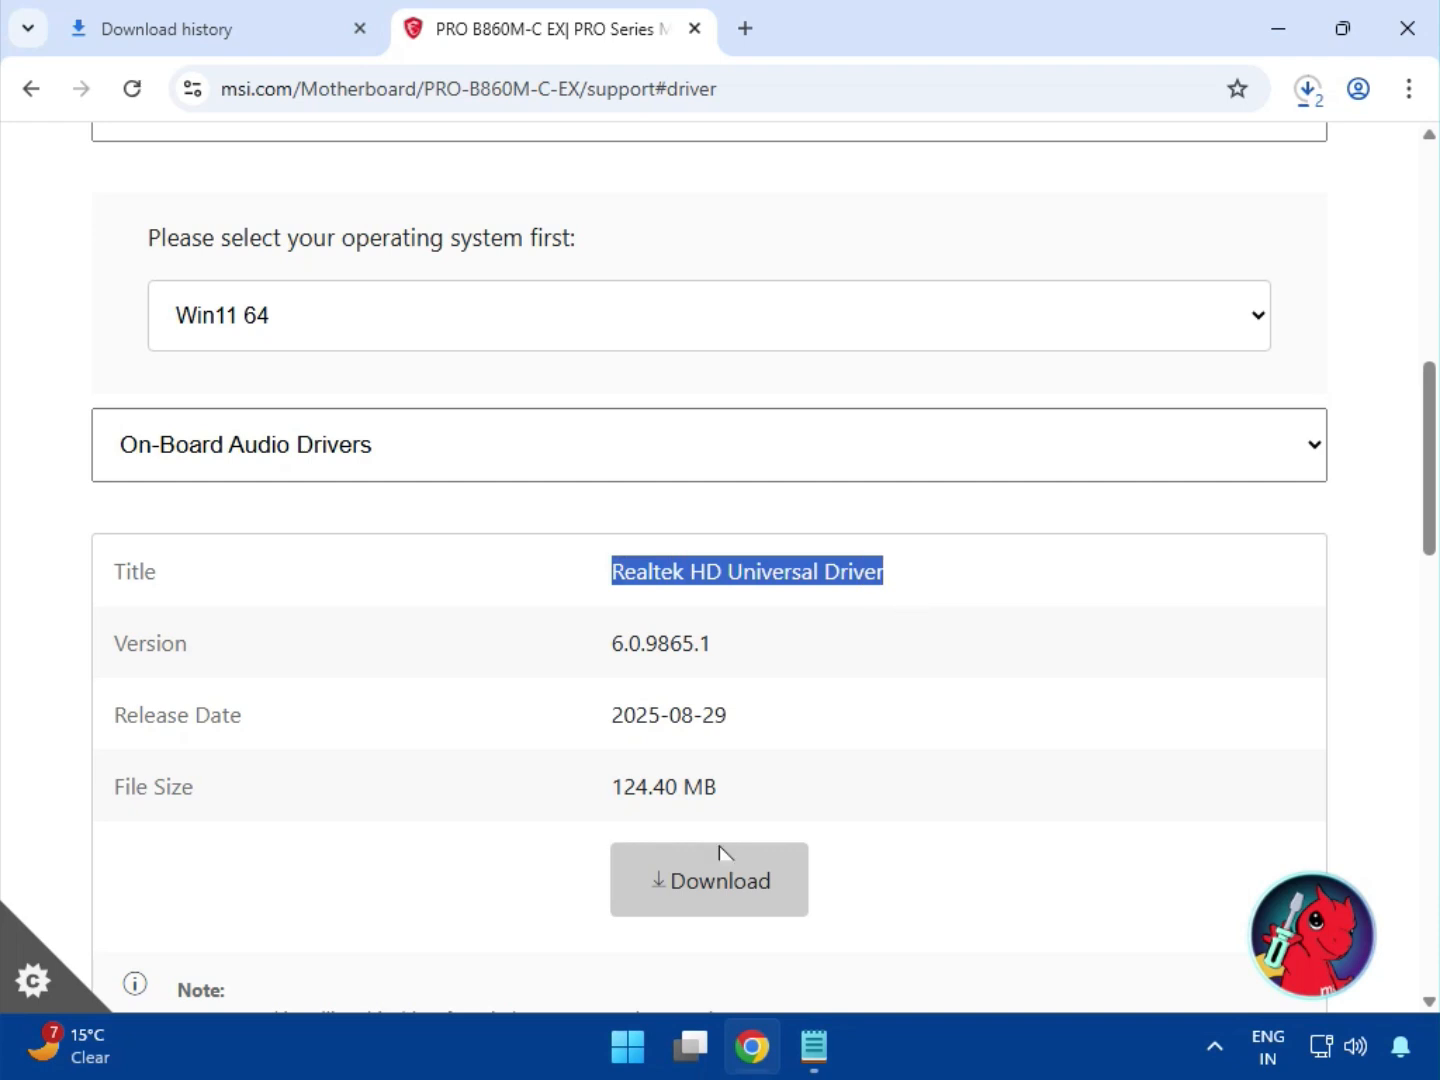
{"action": "left_click", "coordinate": [701, 885]}
Download the Realtek PCI-E Ethernet Drivers from the LAN Drivers category.
{"action": "left_click", "coordinate": [373, 465]}
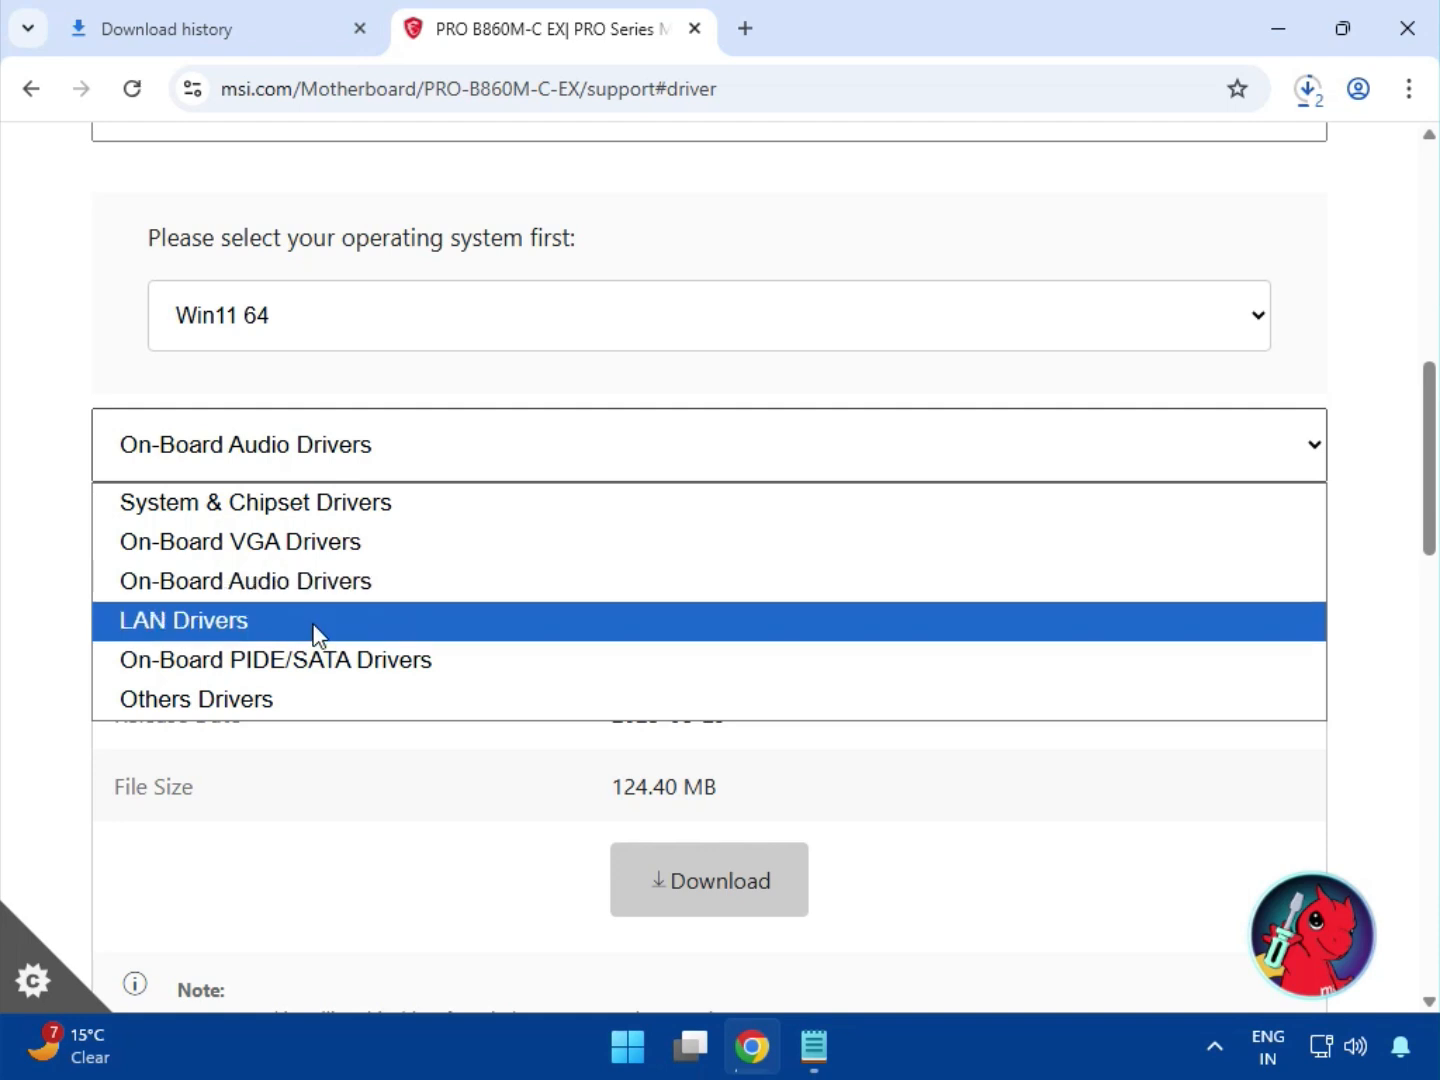
{"action": "left_click", "coordinate": [362, 630]}
{"action": "left_click_drag", "start_coordinate": [738, 572], "coordinate": [935, 599]}
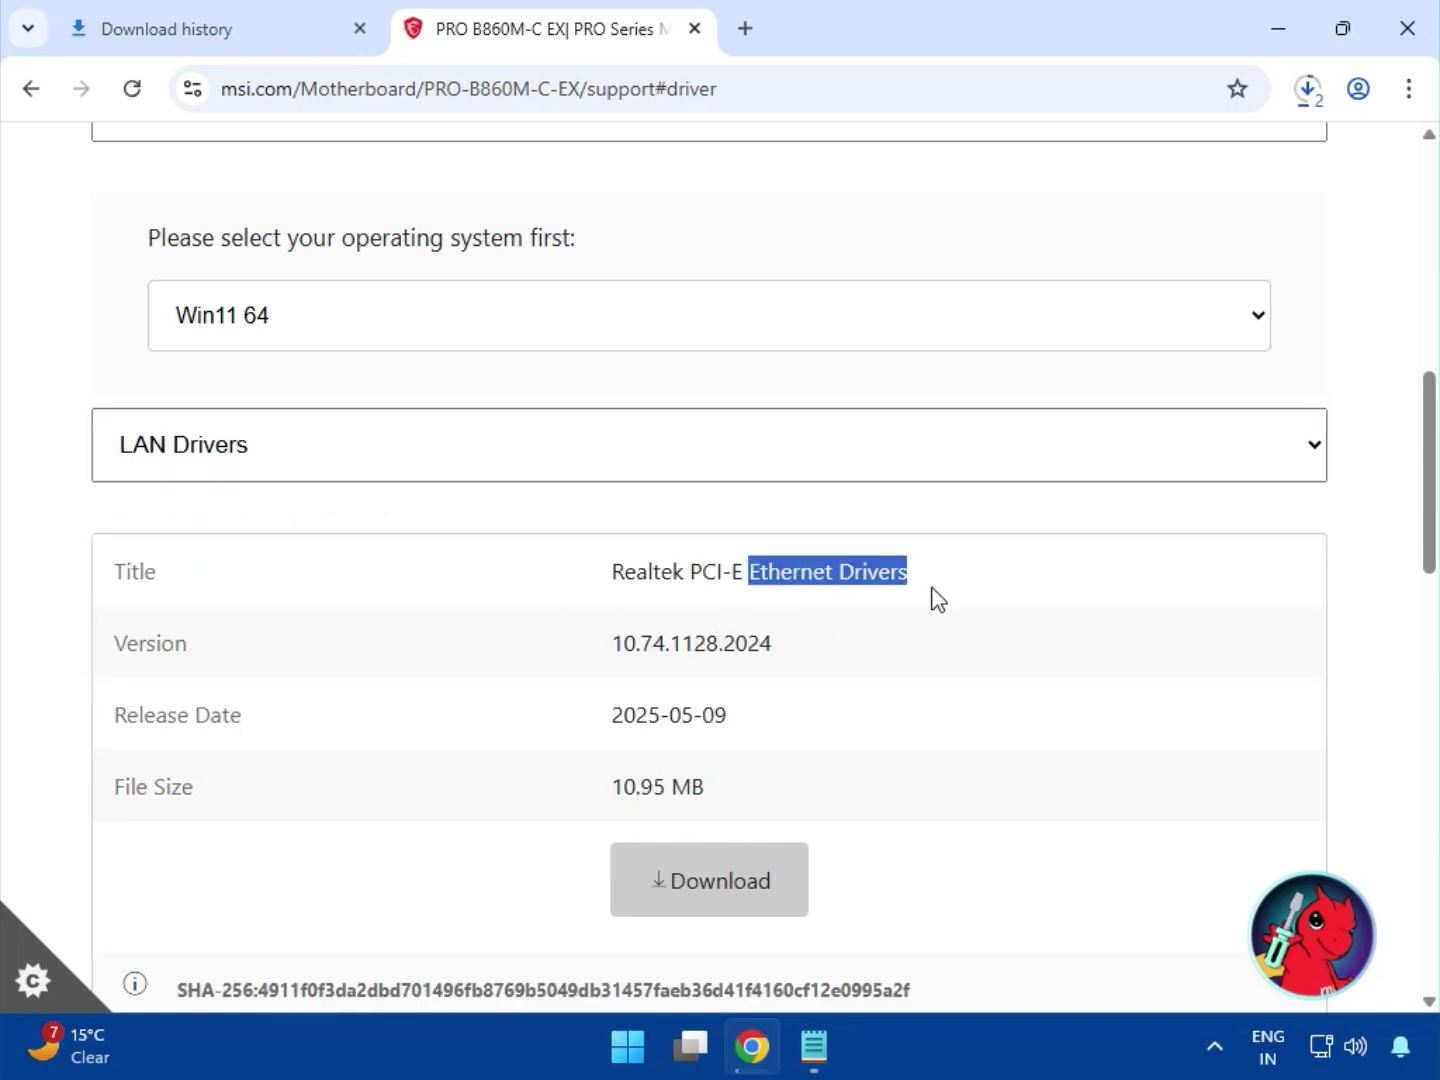
{"action": "left_click", "coordinate": [765, 882]}
{"action": "scroll", "coordinate": [696, 736], "scroll_direction": "down", "scroll_amount": 4}
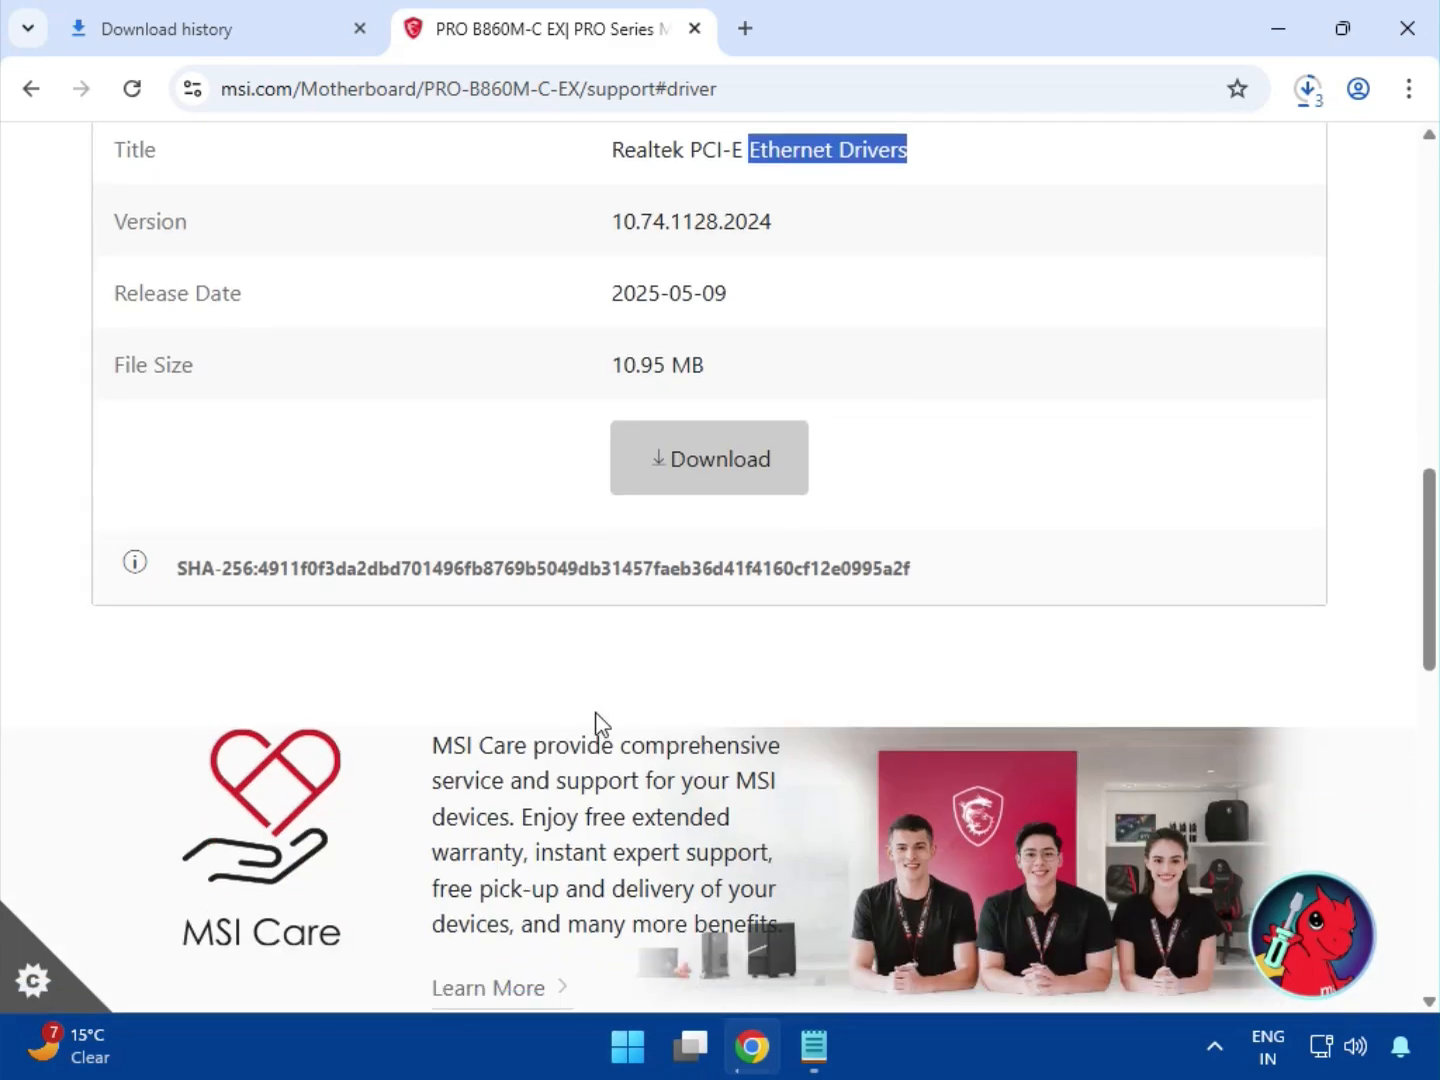
{"action": "scroll", "coordinate": [596, 720], "scroll_direction": "up", "scroll_amount": 3}
Open the full download history and show bt_drivers (3).zip in its Downloads folder.
{"action": "left_click", "coordinate": [1300, 98]}
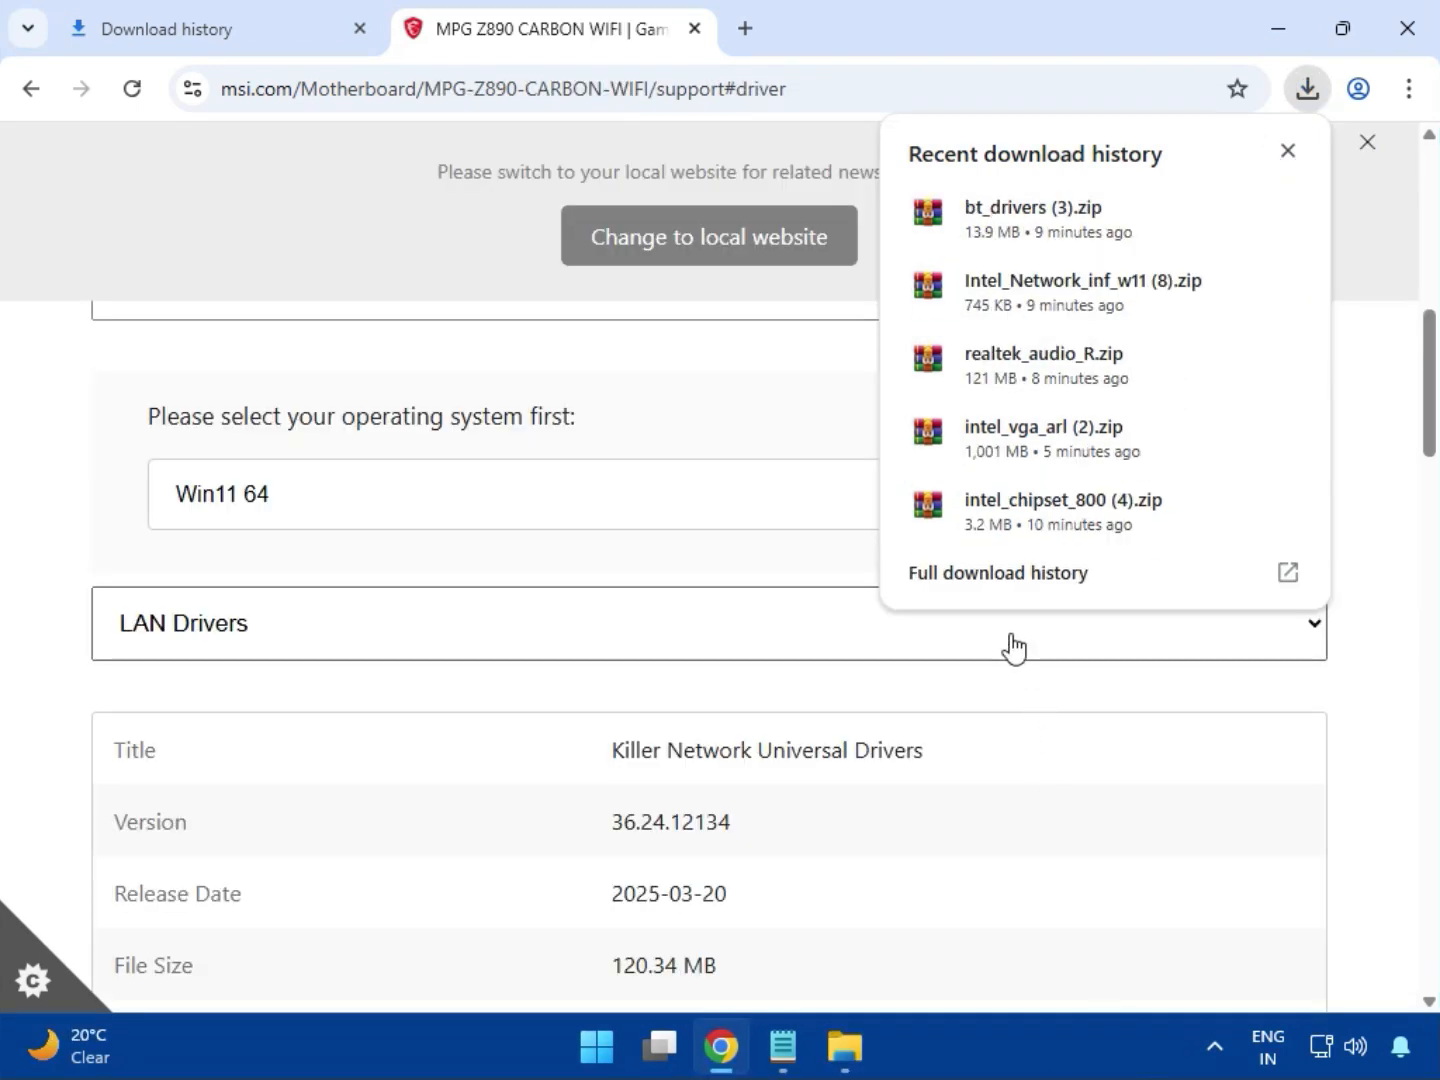
{"action": "left_click", "coordinate": [962, 583]}
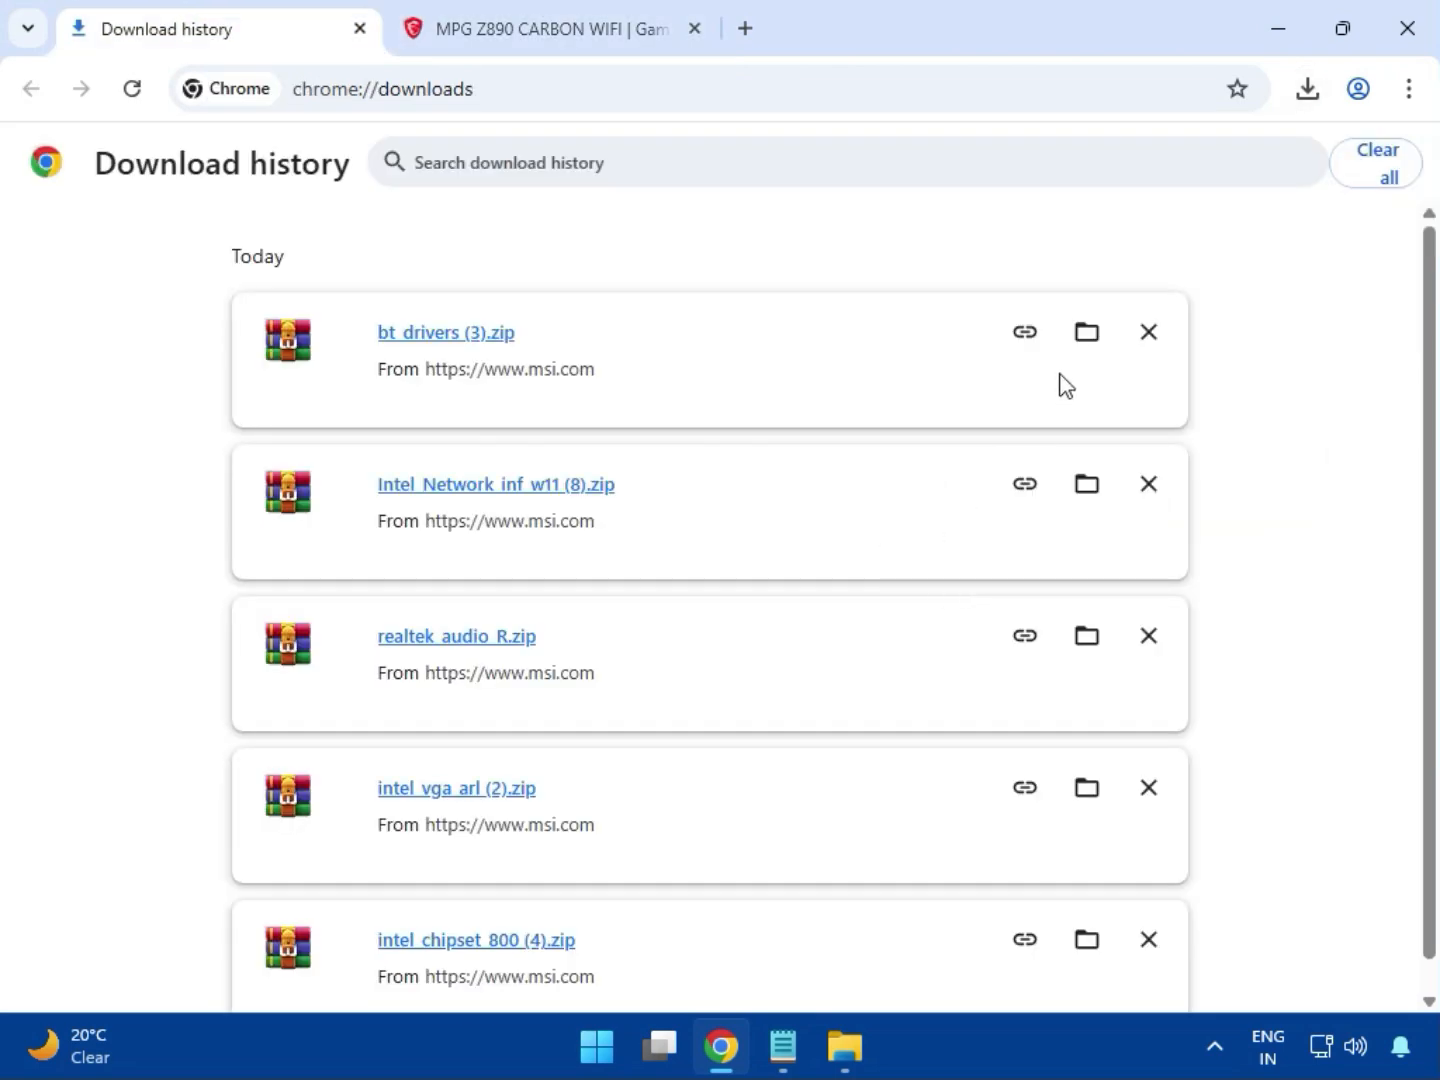
{"action": "left_click", "coordinate": [1080, 333]}
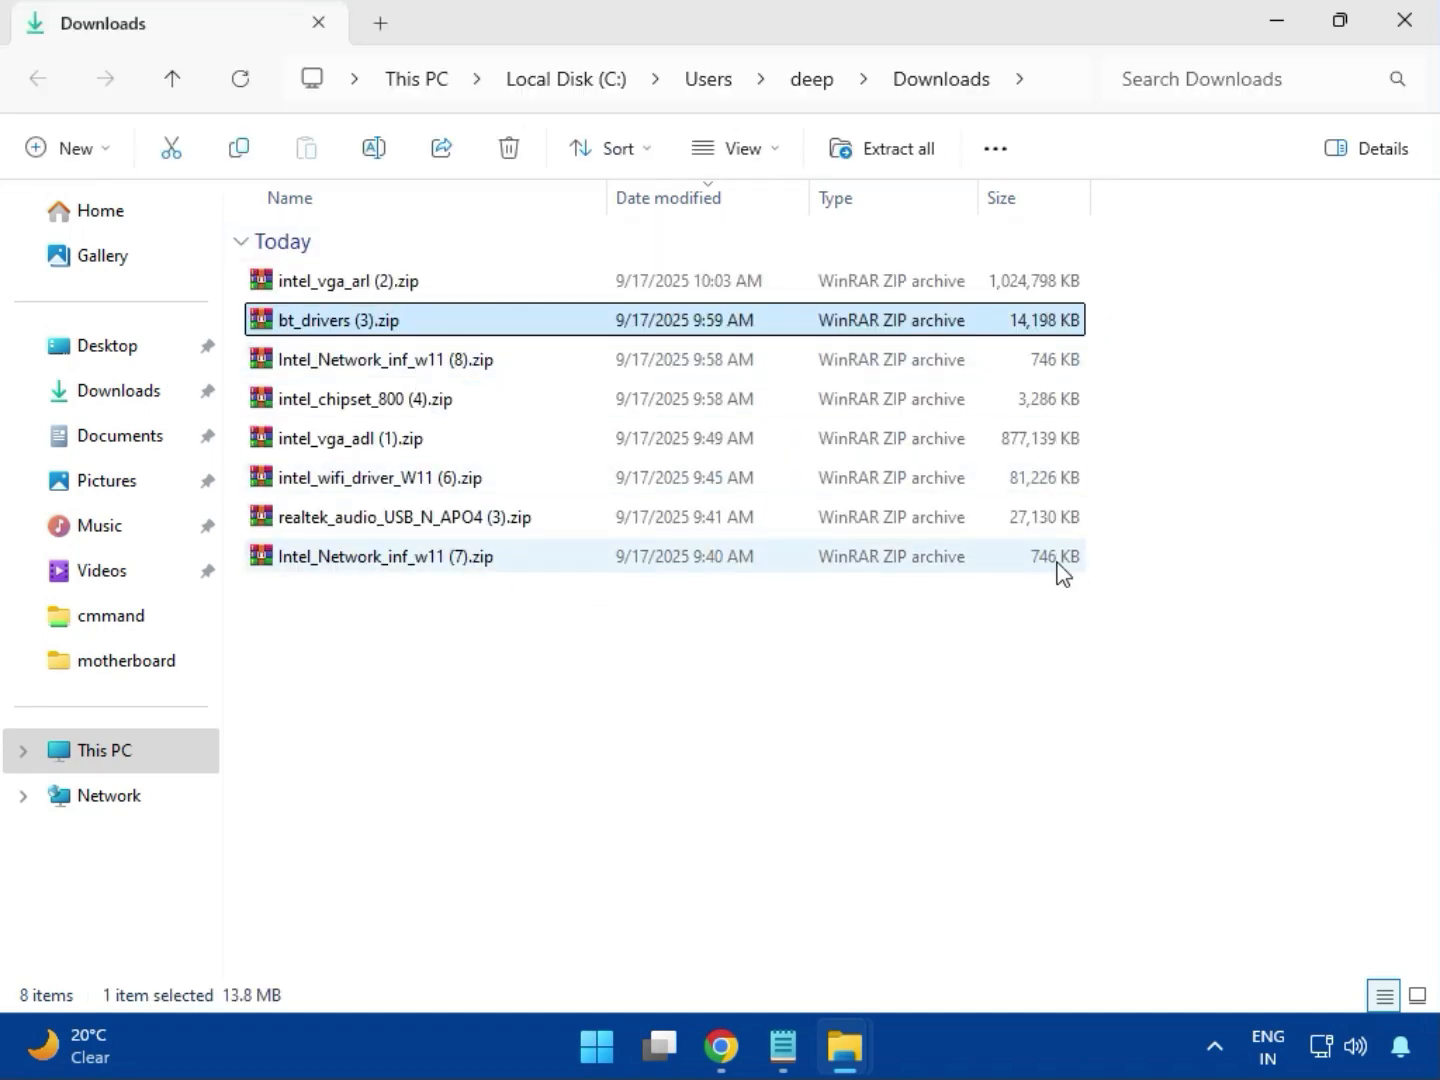
Open the intel_vga_arl (2).zip archive and run Installer.exe from its Intel VGA Driver_32.0.101.6629 folder.
{"action": "key", "text": "Up"}
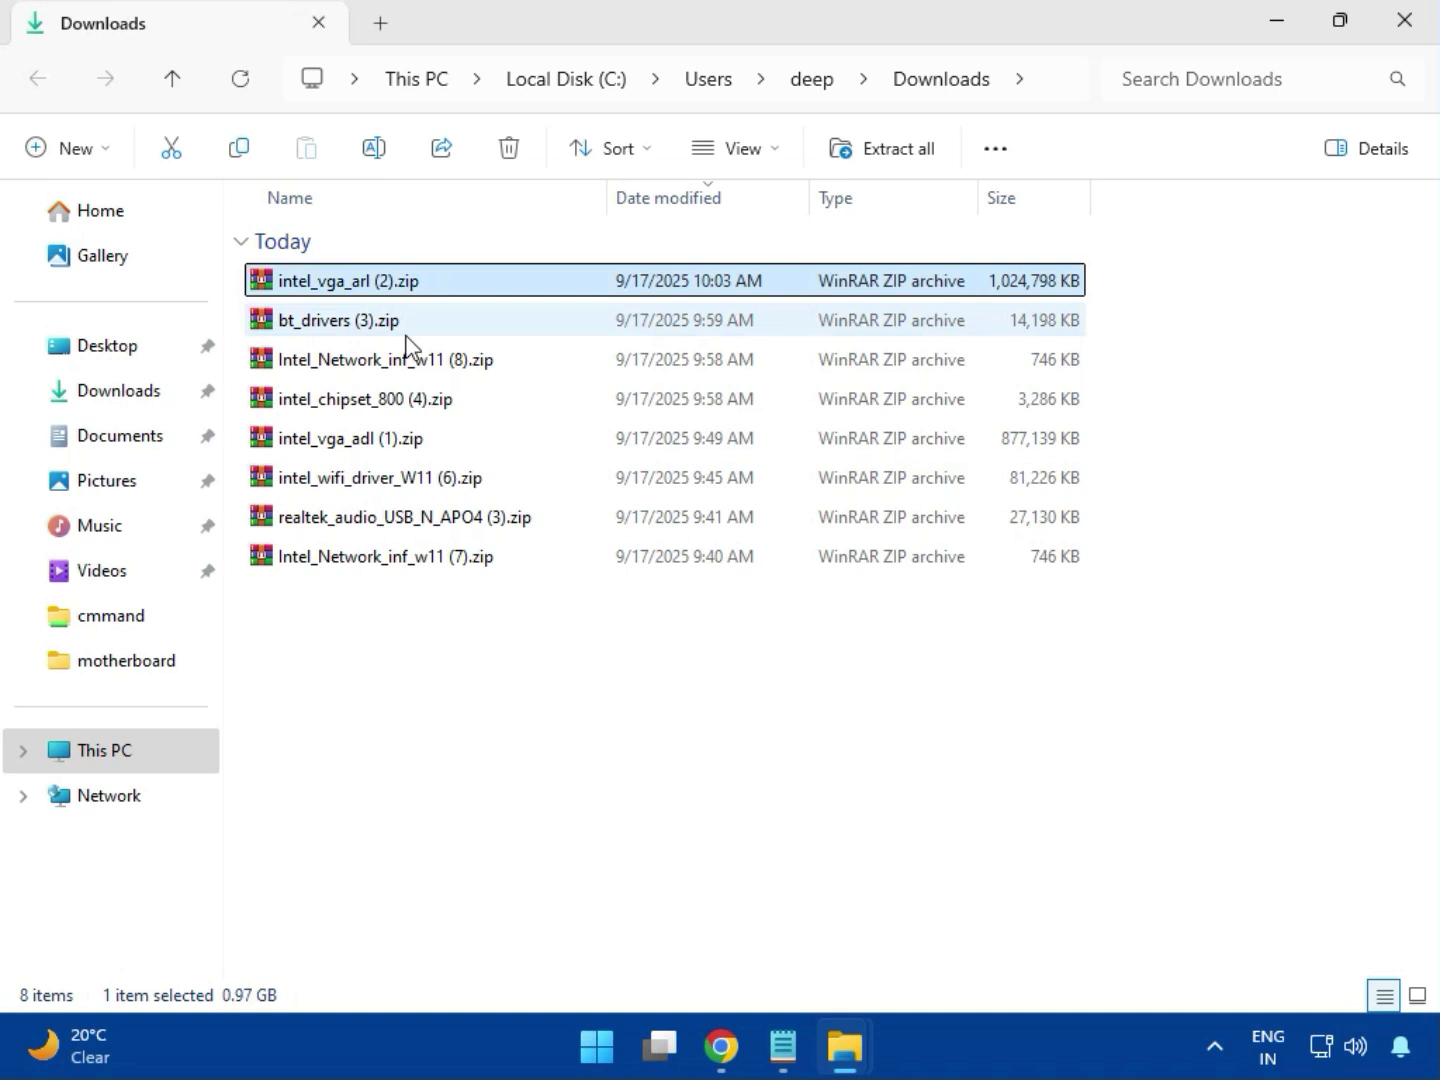
{"action": "double_click", "coordinate": [392, 283]}
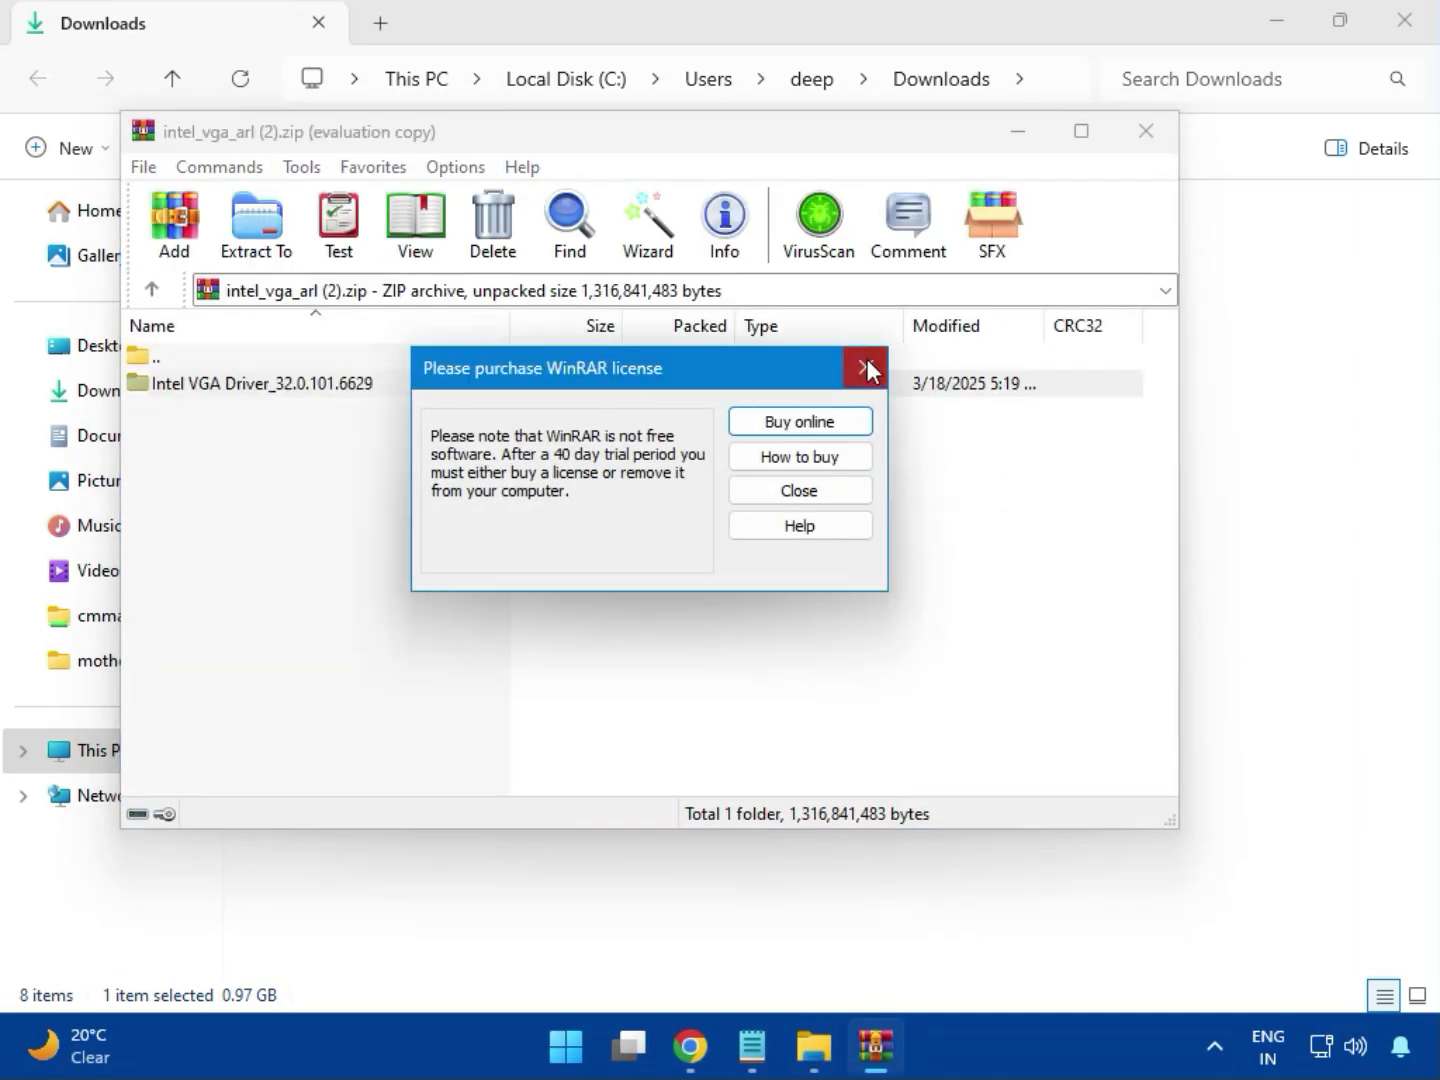
{"action": "left_click", "coordinate": [865, 368]}
{"action": "double_click", "coordinate": [298, 384]}
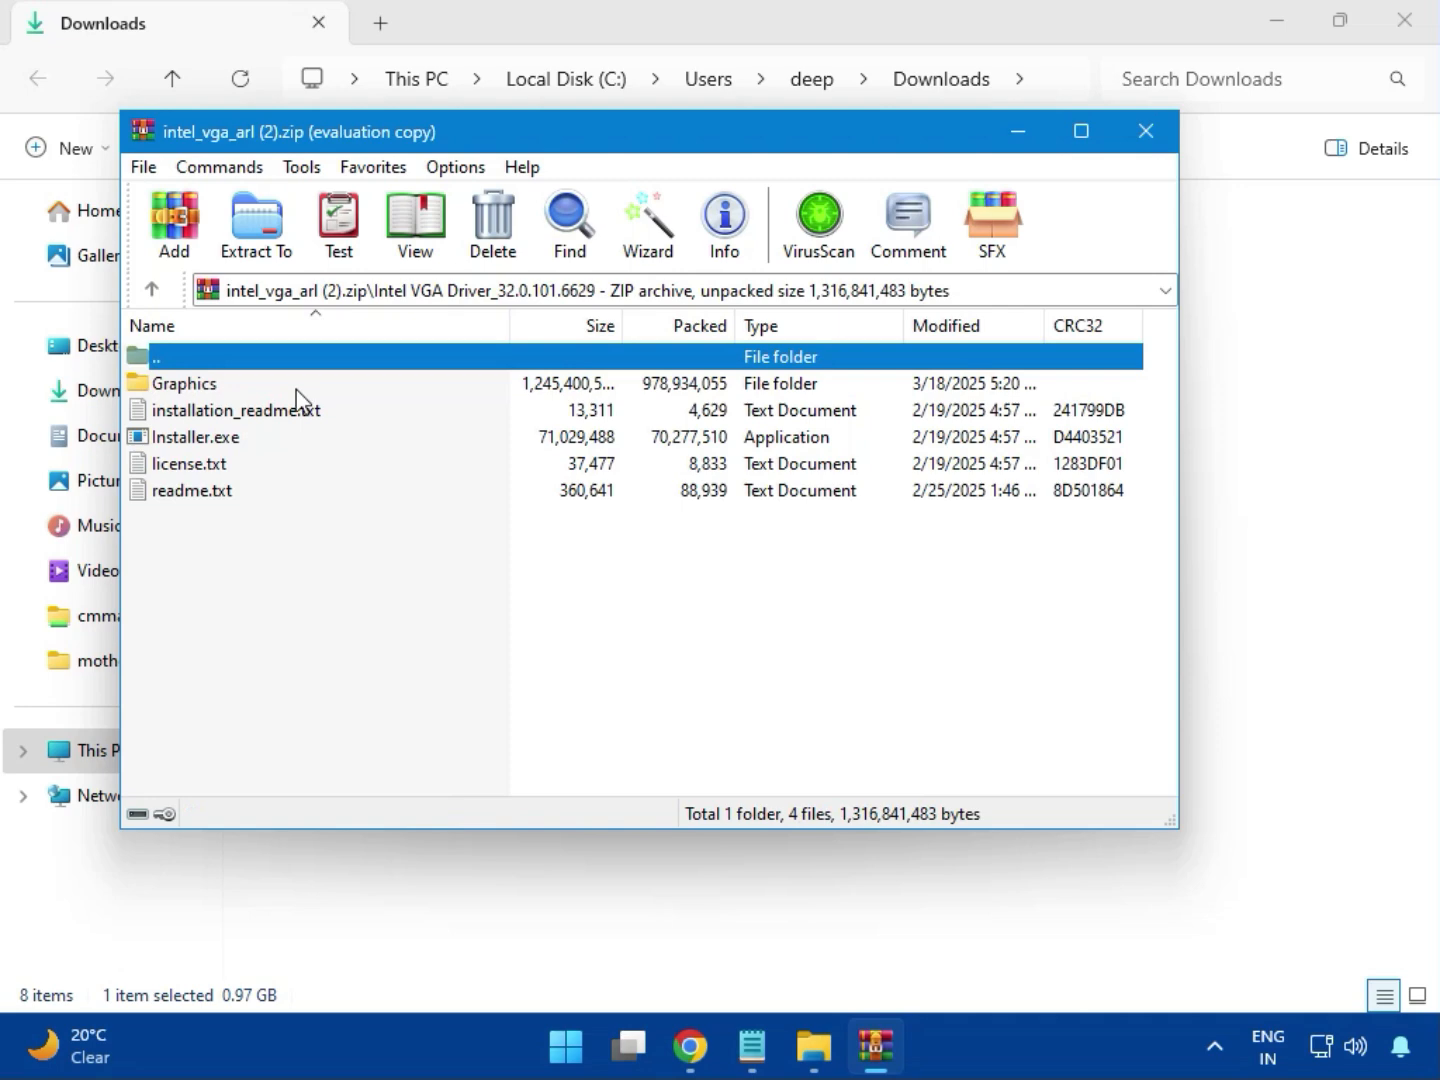
{"action": "left_click", "coordinate": [239, 440]}
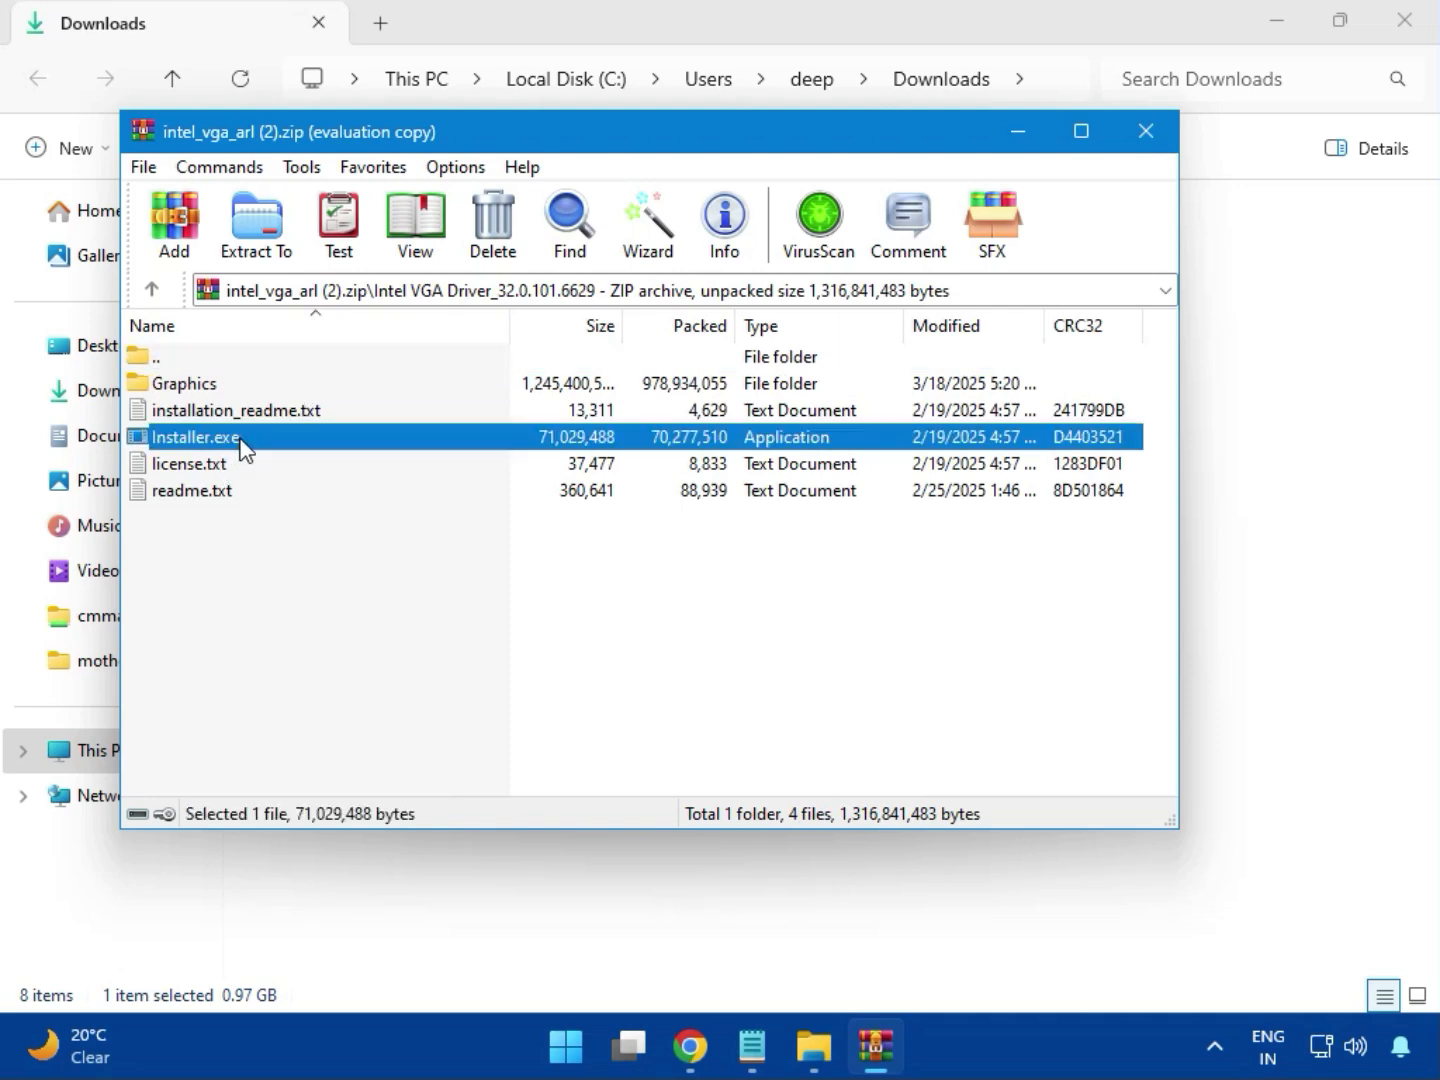
{"action": "double_click", "coordinate": [284, 440]}
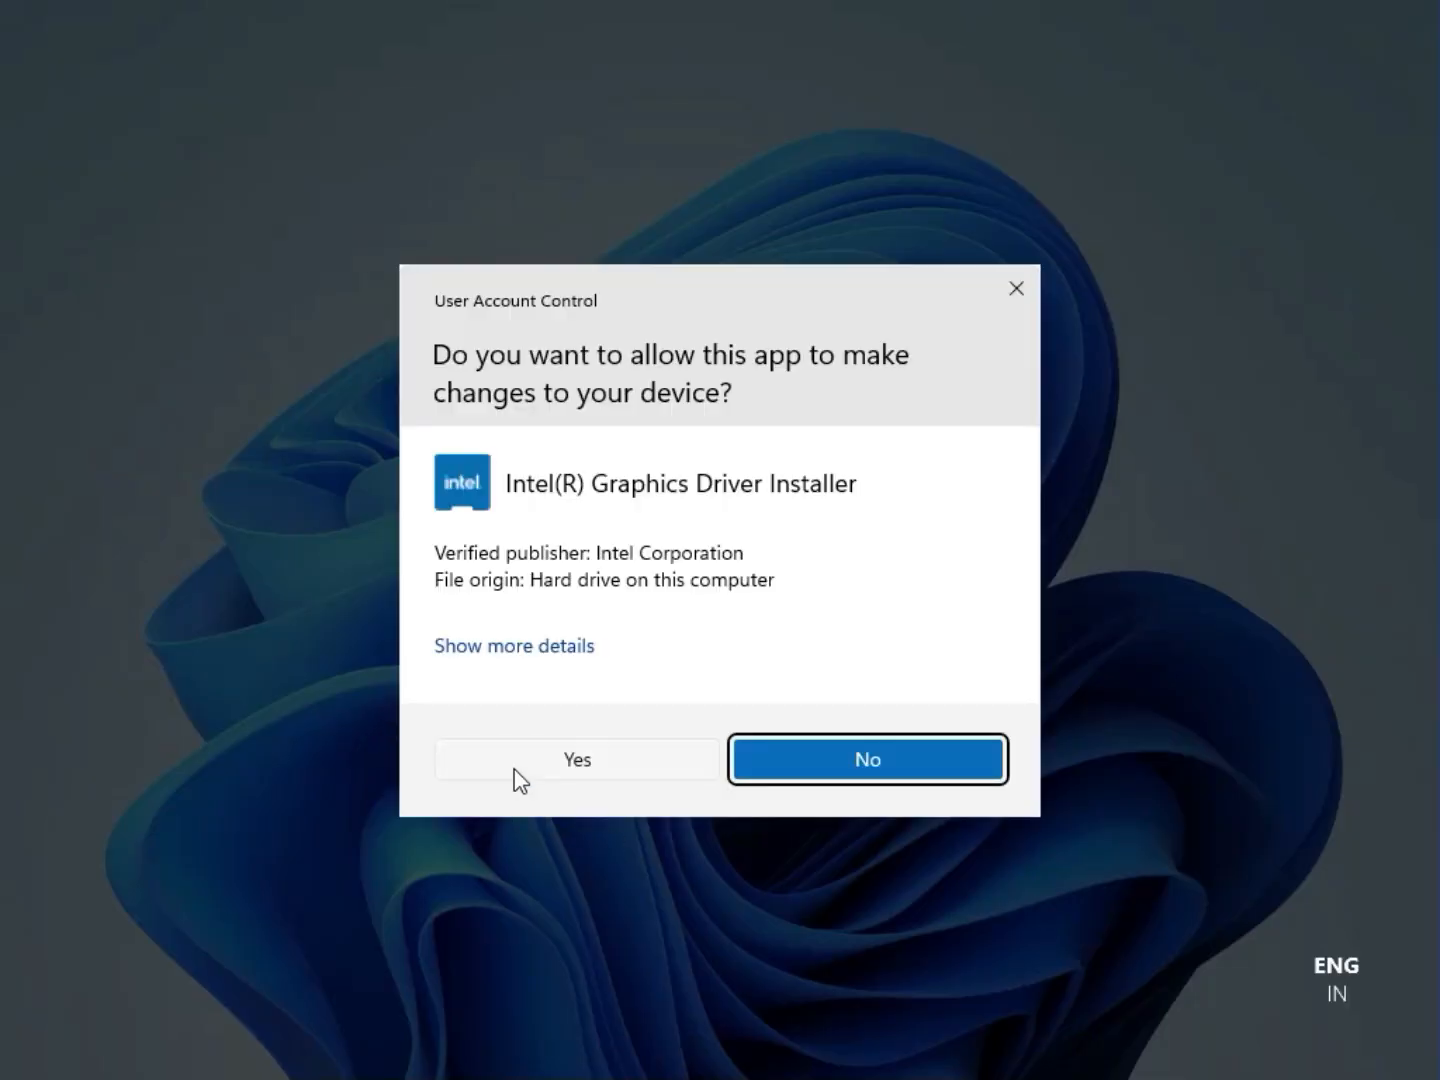
Allow the Intel Graphics Driver Installer to make changes, try the installation, and close the installer and archive.
{"action": "left_click", "coordinate": [562, 762]}
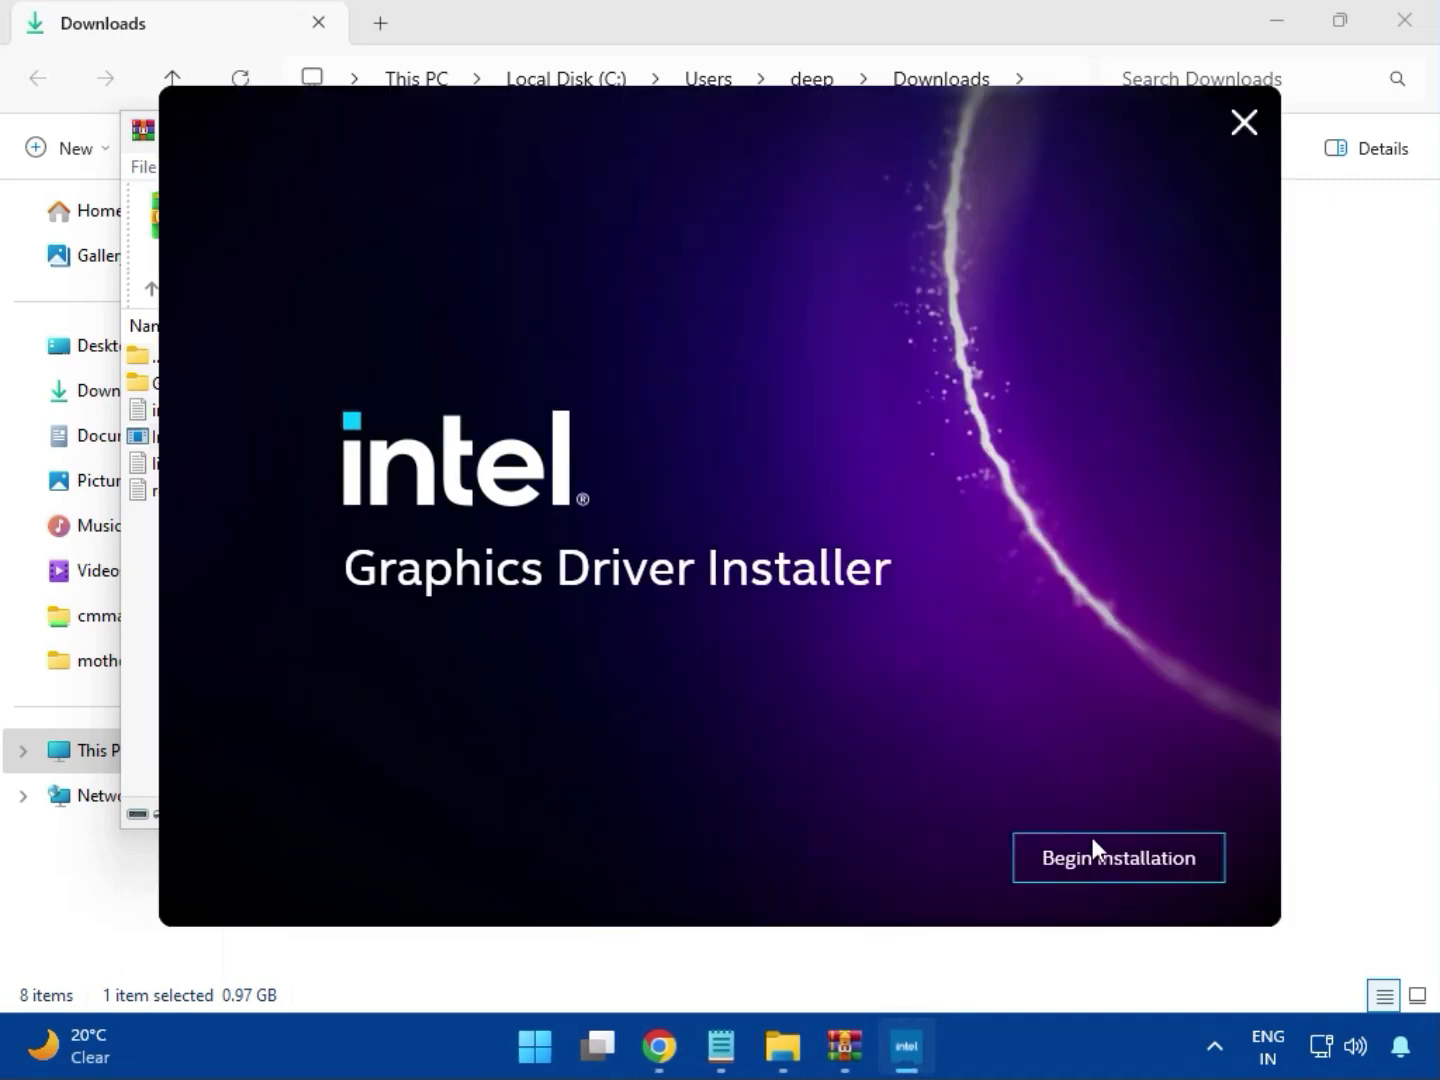
{"action": "left_click", "coordinate": [1100, 857]}
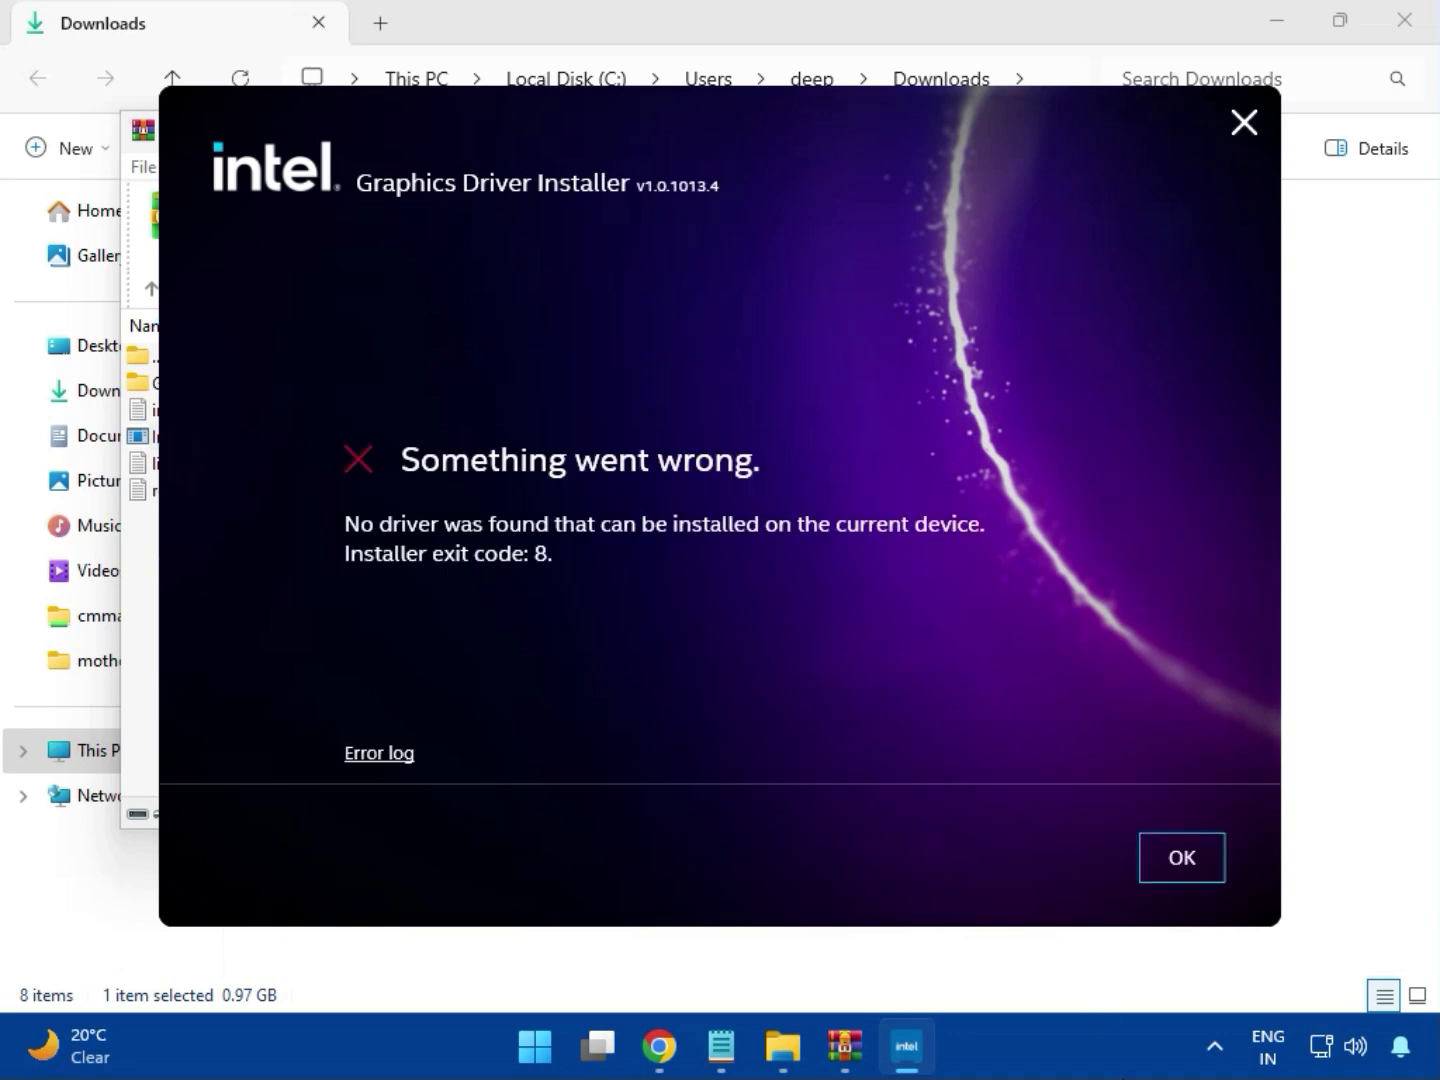
{"action": "left_click", "coordinate": [1163, 872]}
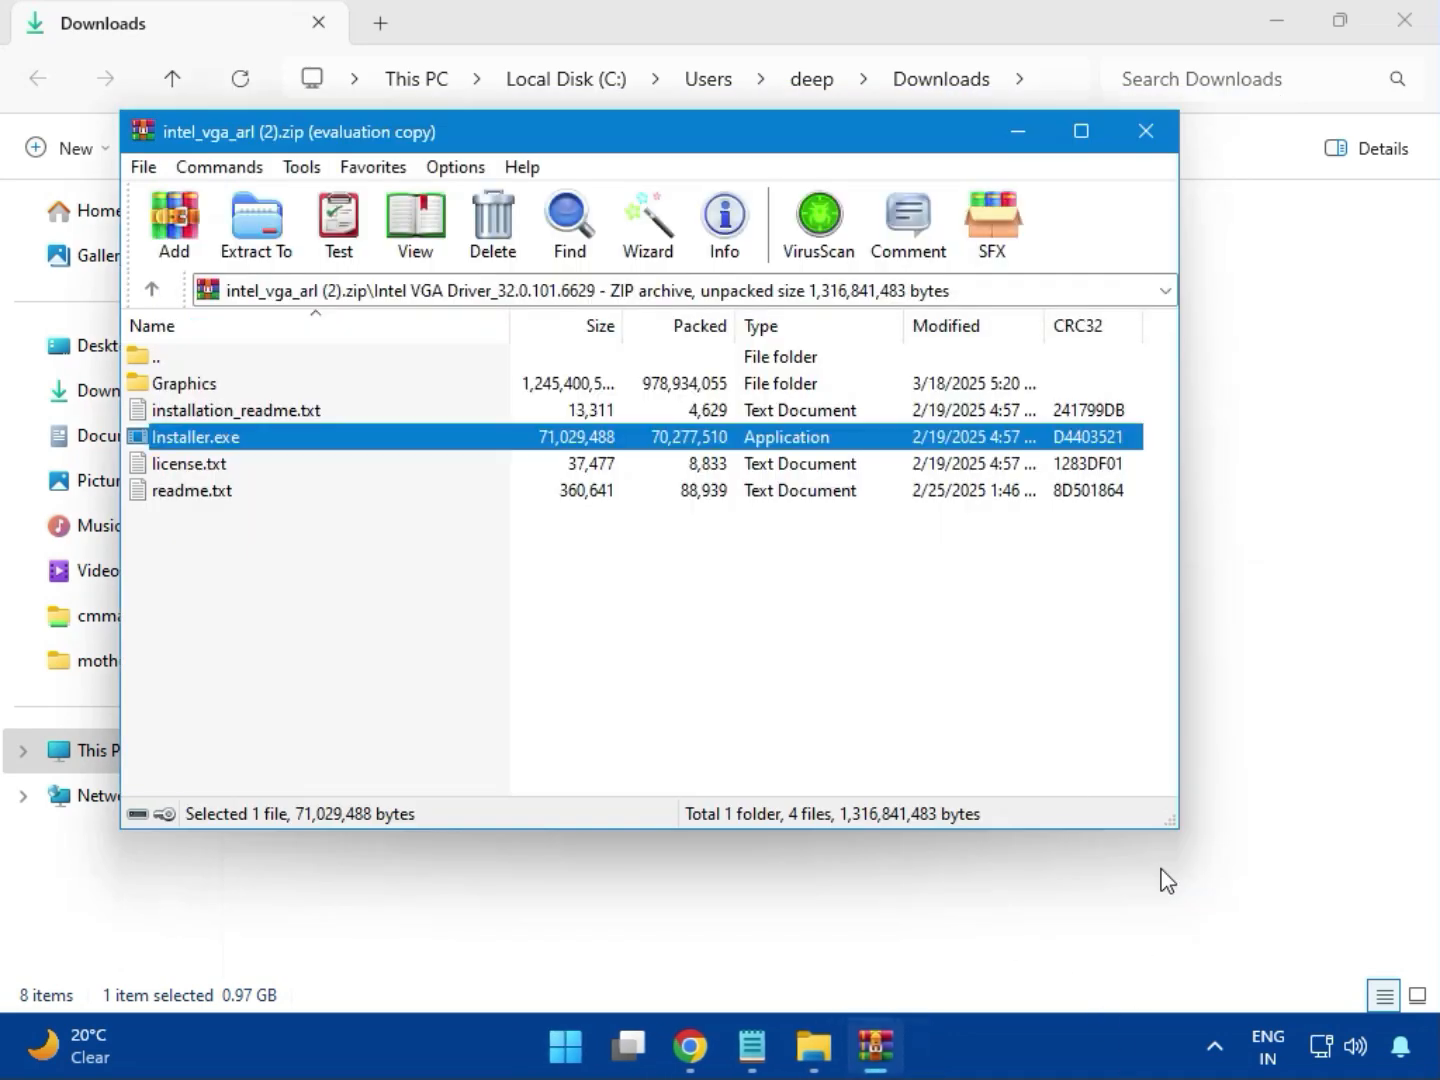
{"action": "left_click", "coordinate": [1139, 121]}
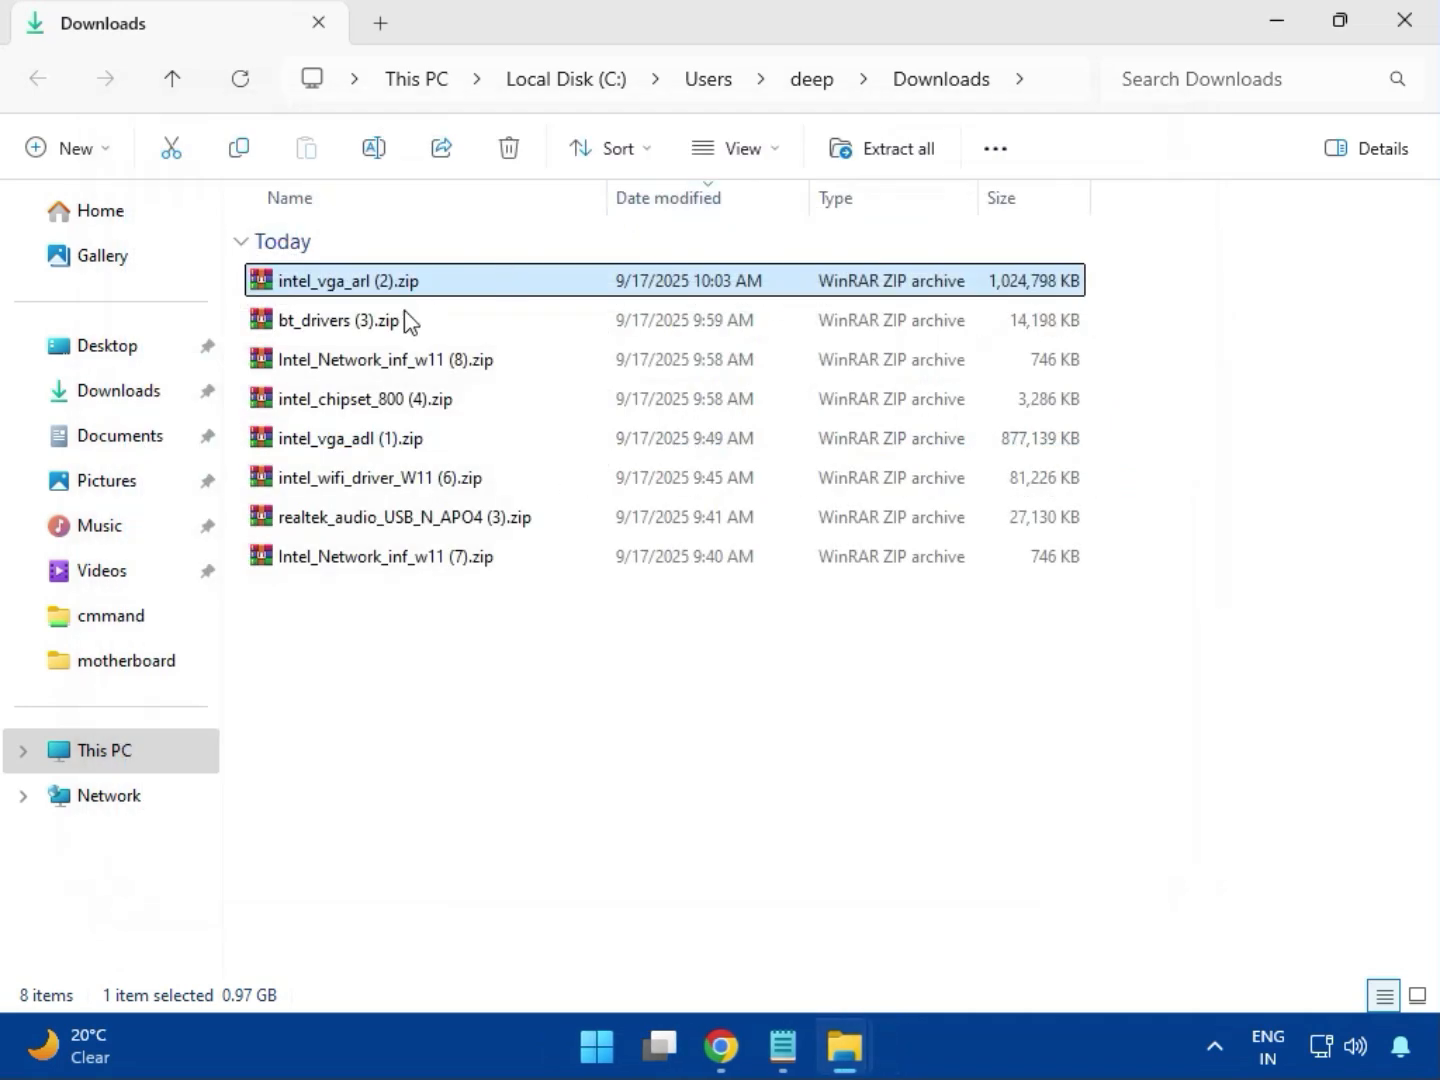
Open the bt_drivers (3).zip archive and run Intel Bluetooth.msi from its Intel BlueTooth Driver_23.70.0.2 folder.
{"action": "left_click", "coordinate": [274, 330]}
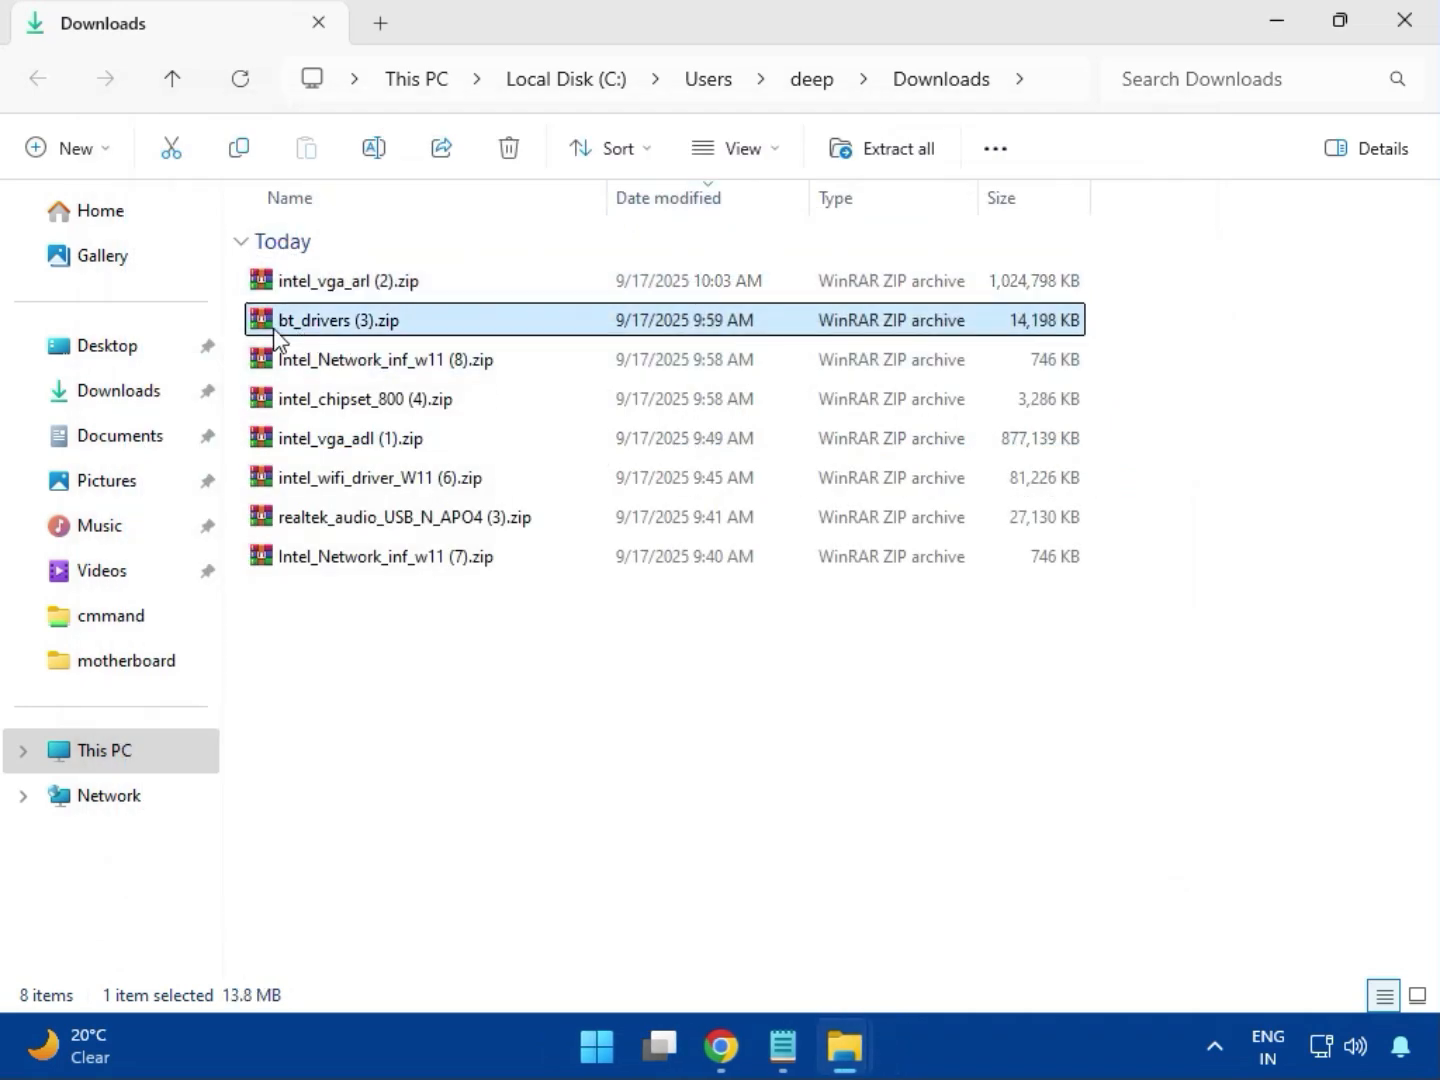
{"action": "double_click", "coordinate": [350, 325]}
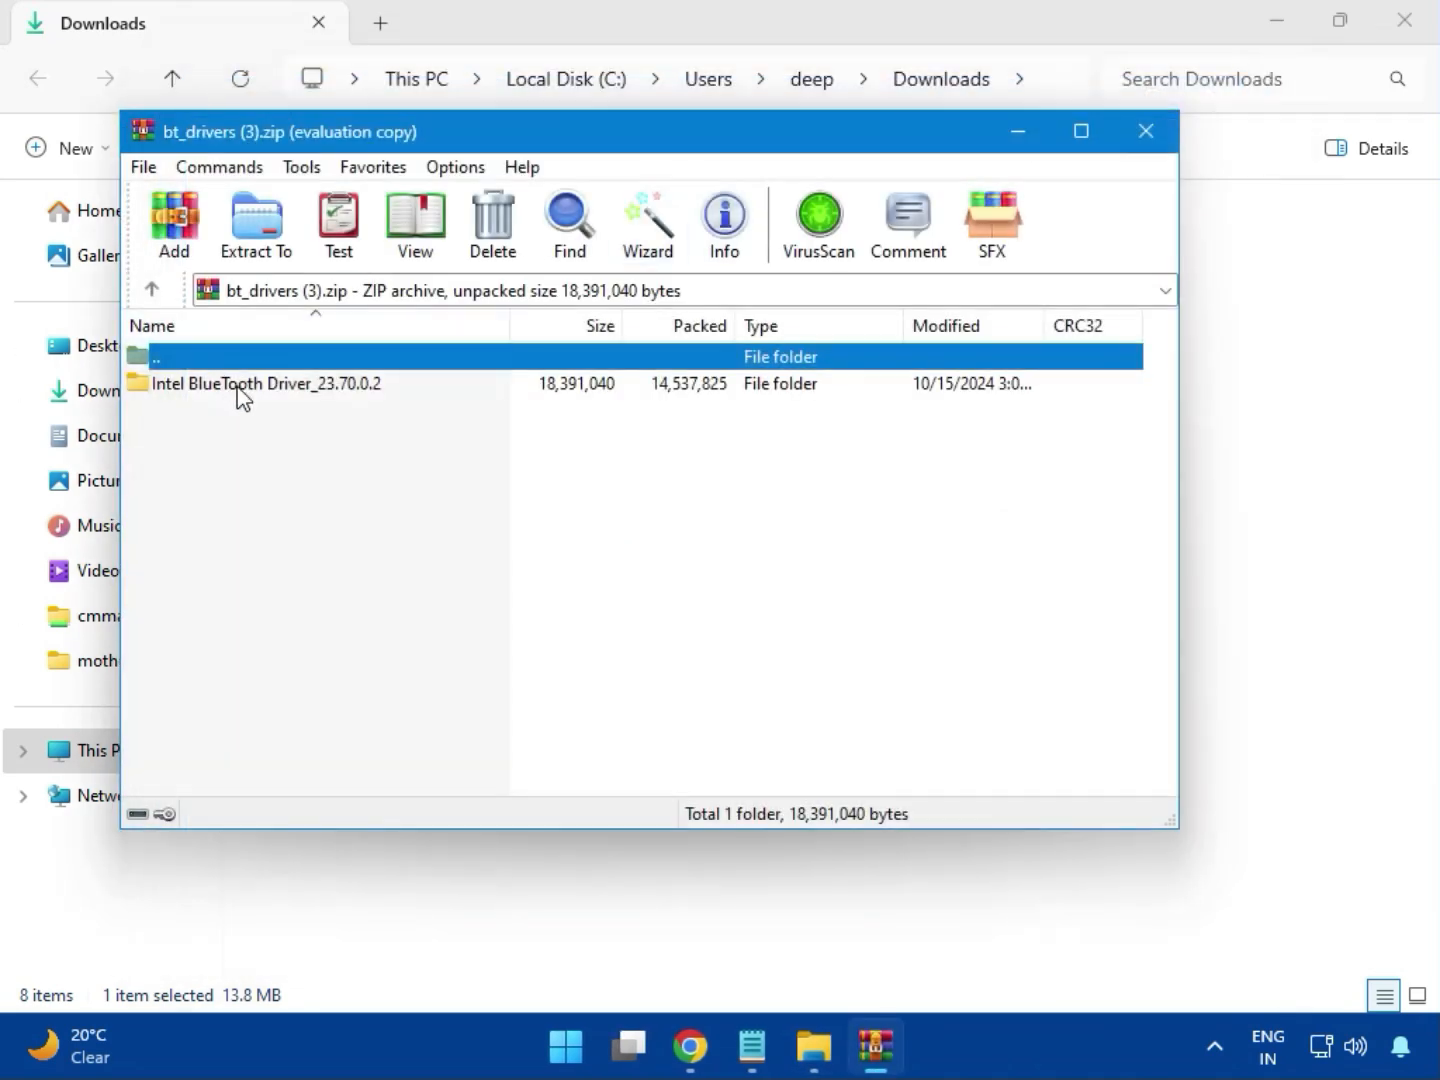
{"action": "left_click", "coordinate": [205, 386]}
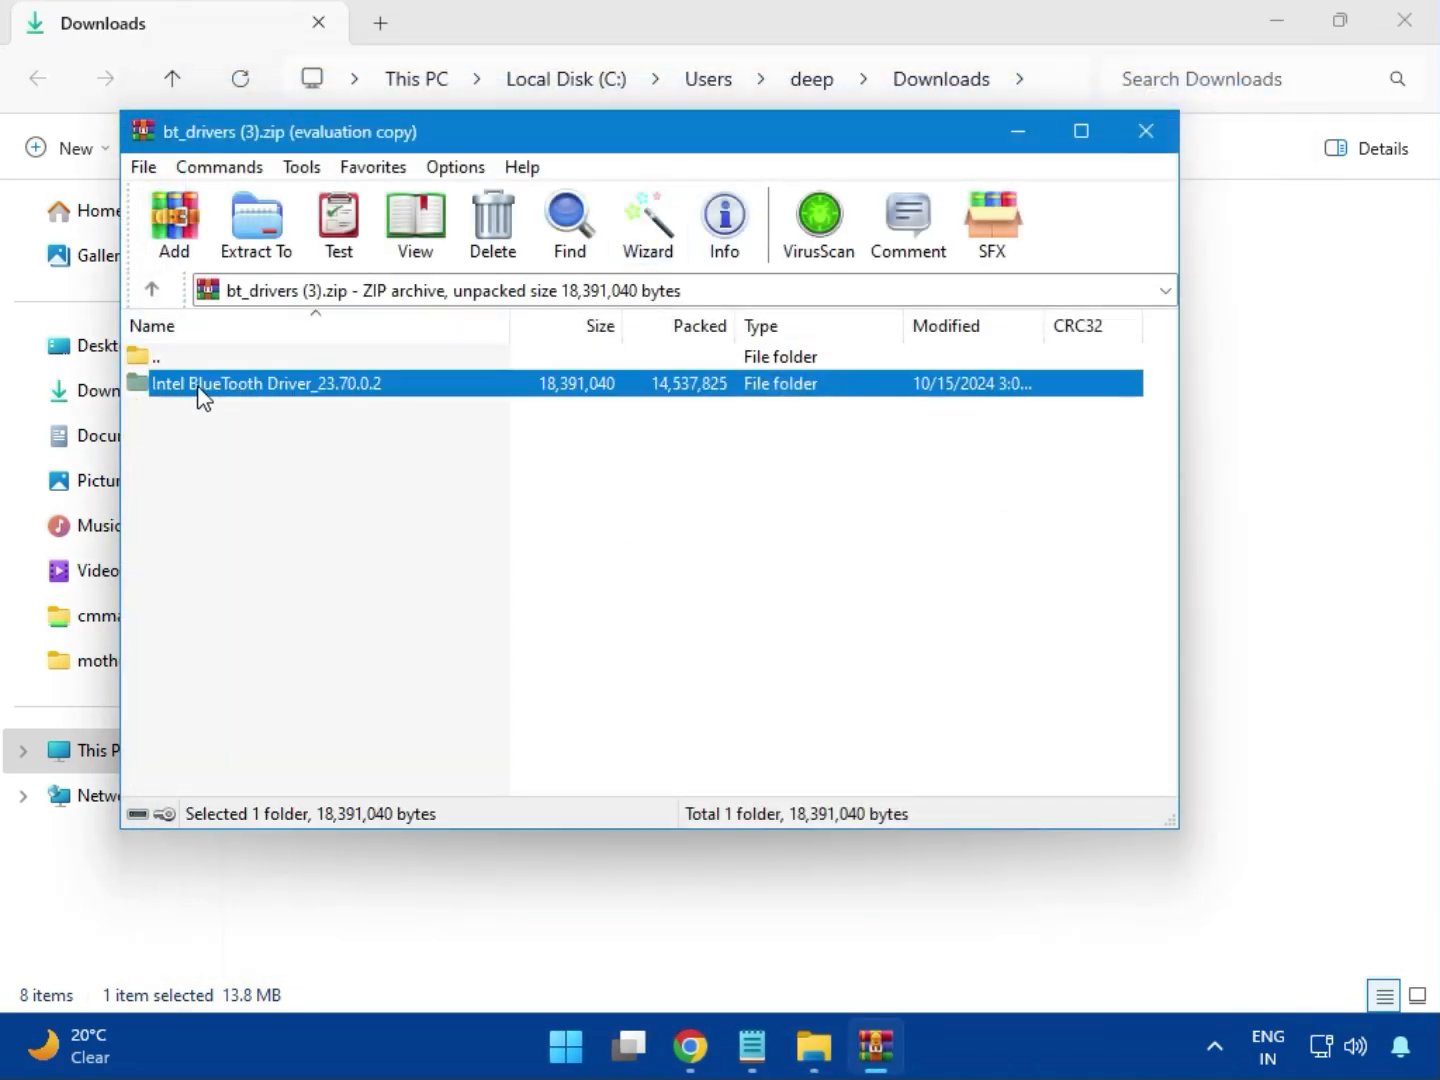
{"action": "double_click", "coordinate": [270, 386]}
{"action": "double_click", "coordinate": [245, 393]}
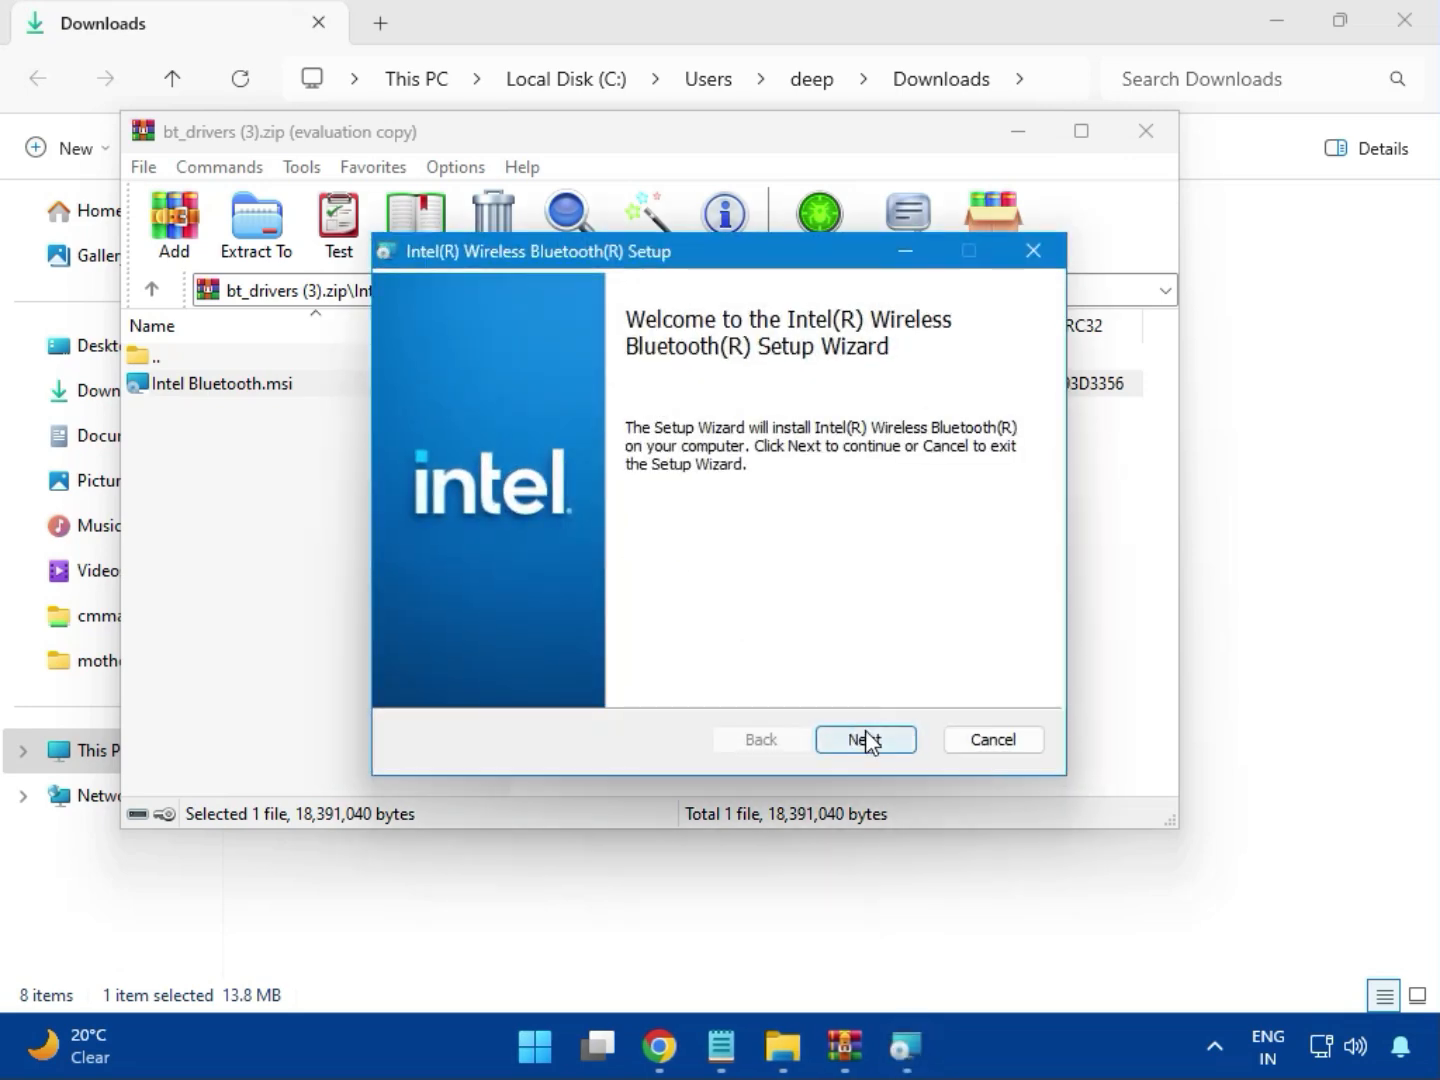
Accept the license terms in the Intel Wireless Bluetooth setup and proceed to the setup type choice.
{"action": "left_click", "coordinate": [865, 740]}
{"action": "left_click", "coordinate": [466, 680]}
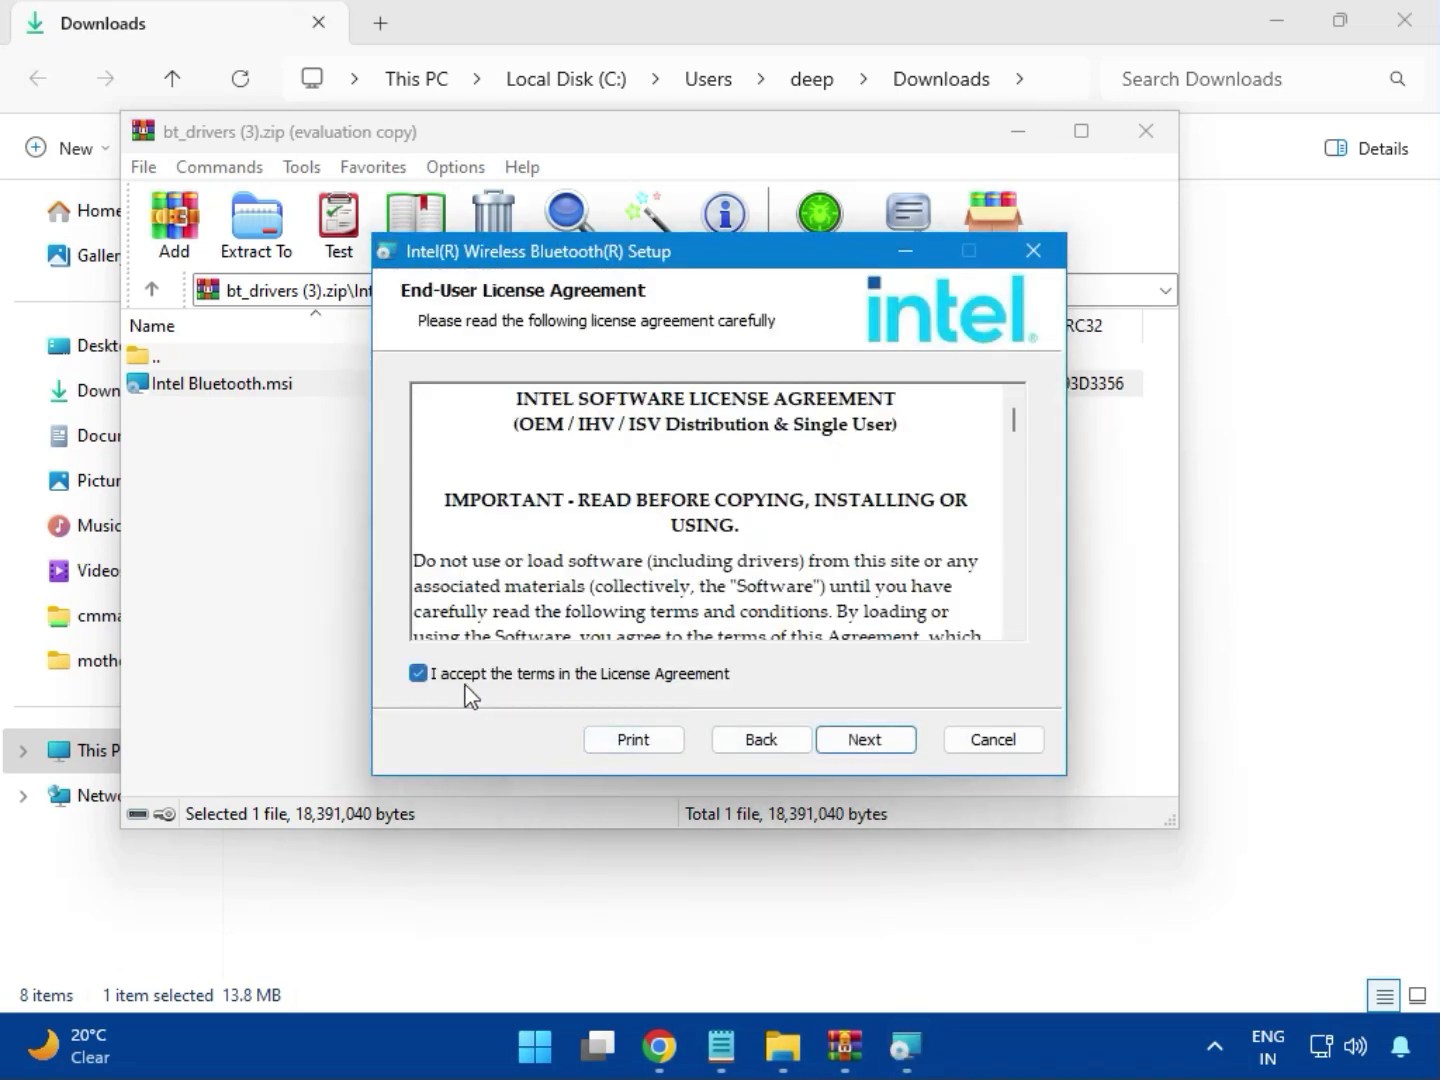
{"action": "left_click", "coordinate": [858, 739]}
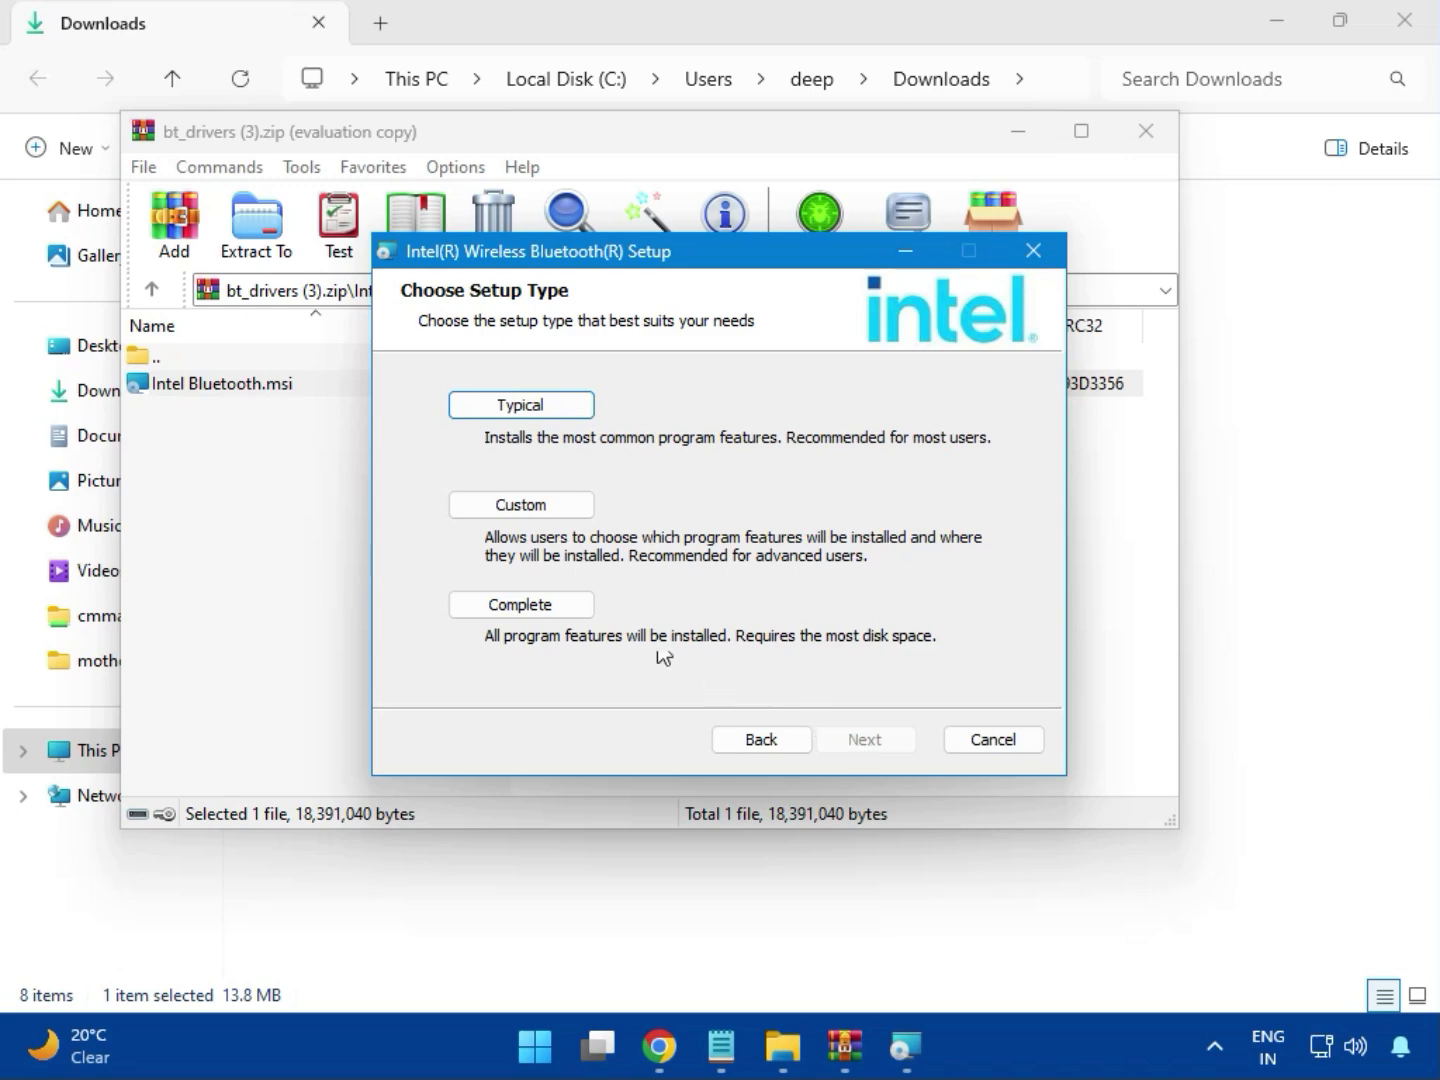
Install Intel Wireless Bluetooth with the Typical setup type, allow it to make changes, finish the wizard and close the archive.
{"action": "left_click", "coordinate": [498, 412]}
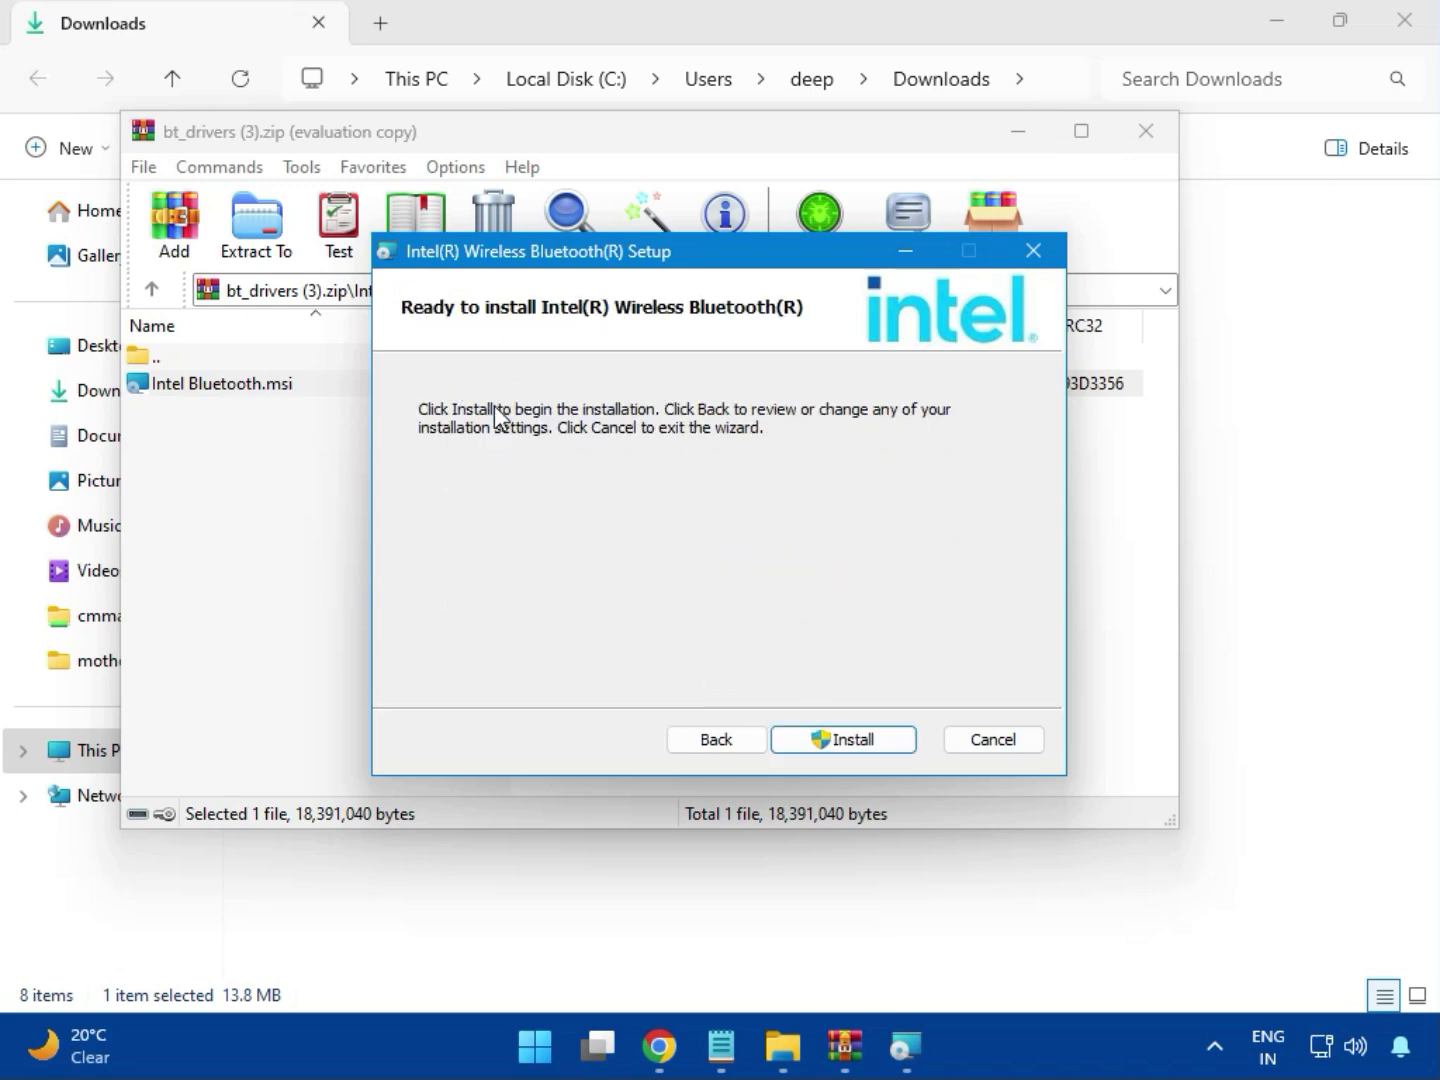
{"action": "left_click", "coordinate": [826, 738]}
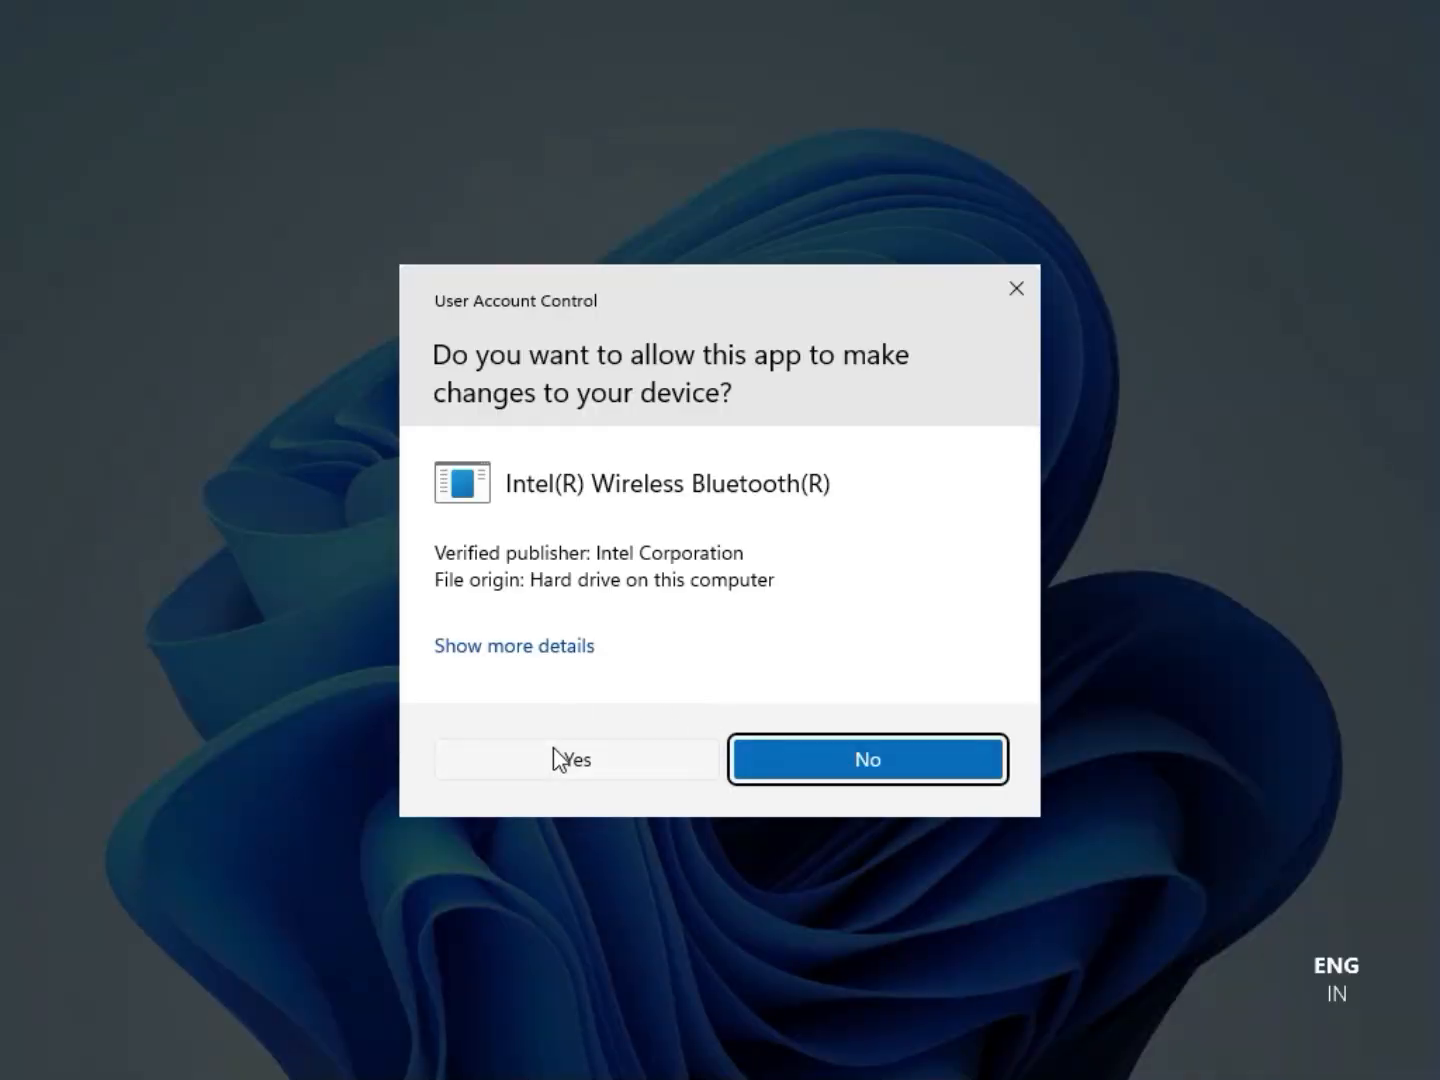
{"action": "left_click", "coordinate": [555, 746]}
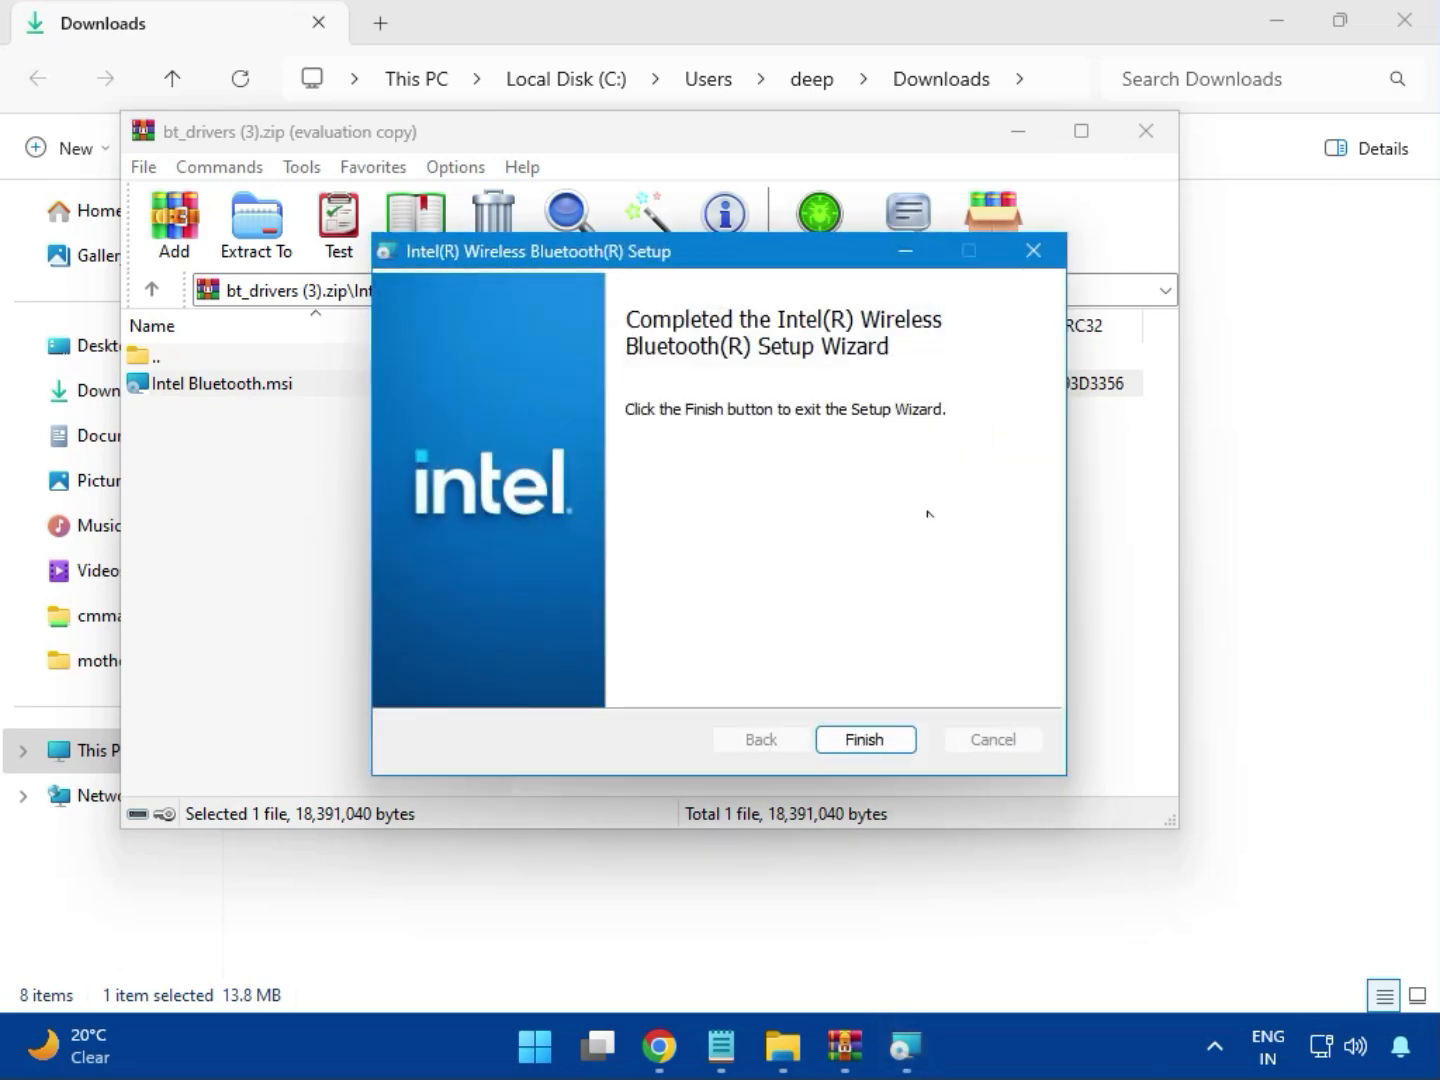
{"action": "left_click", "coordinate": [861, 740]}
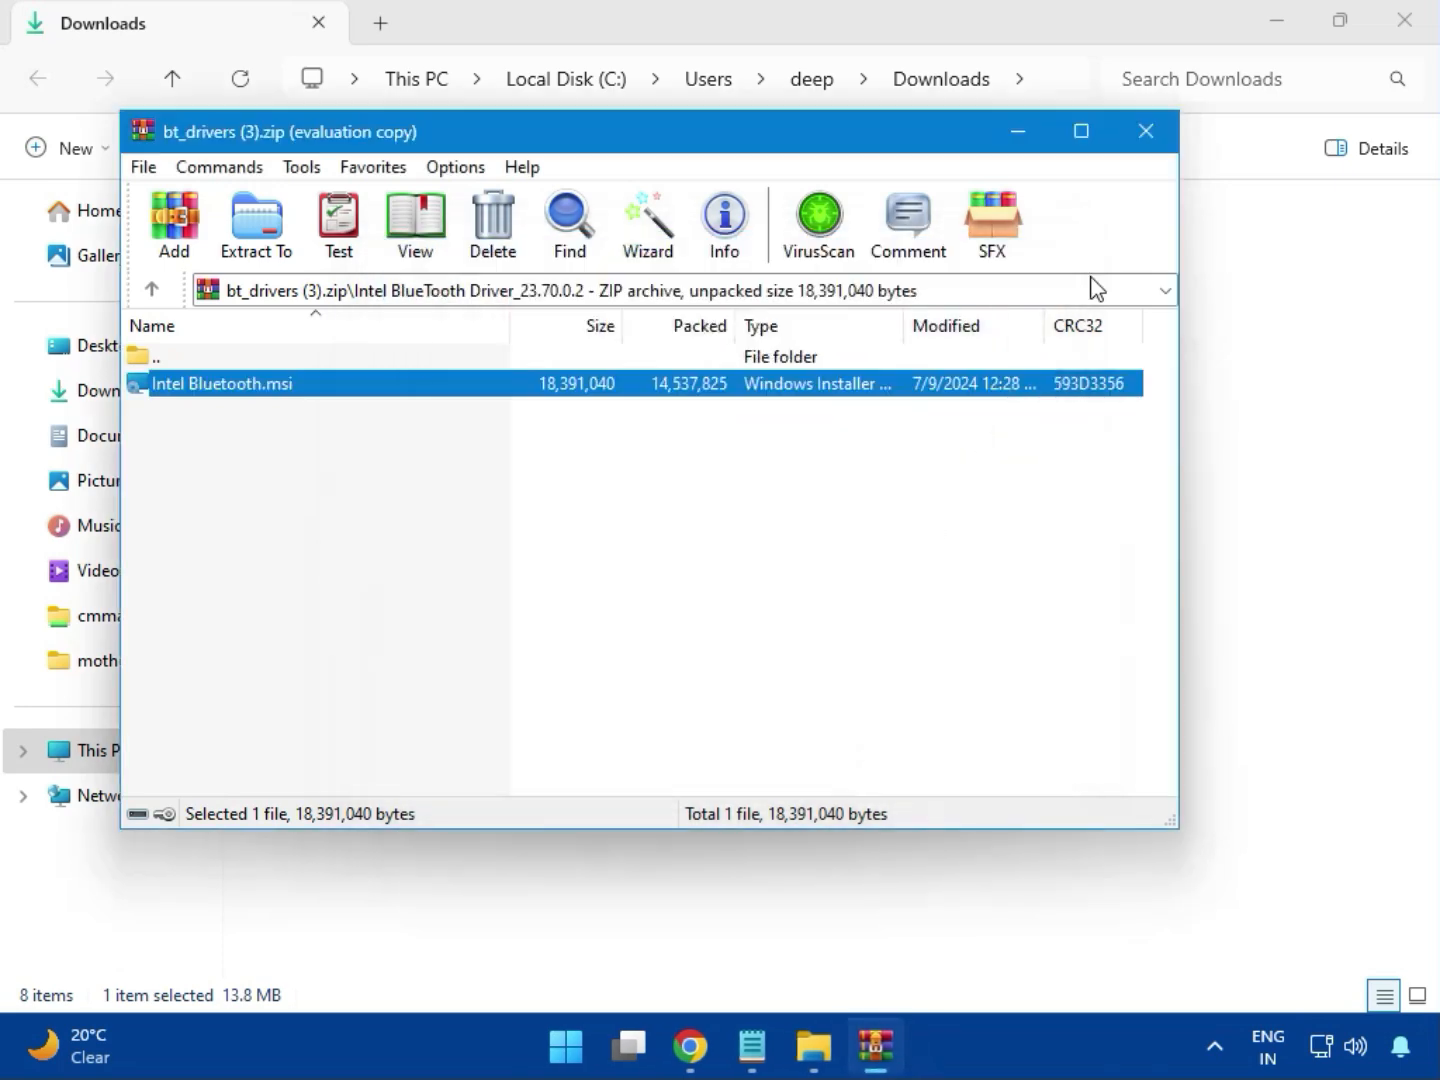
{"action": "left_click", "coordinate": [1158, 145]}
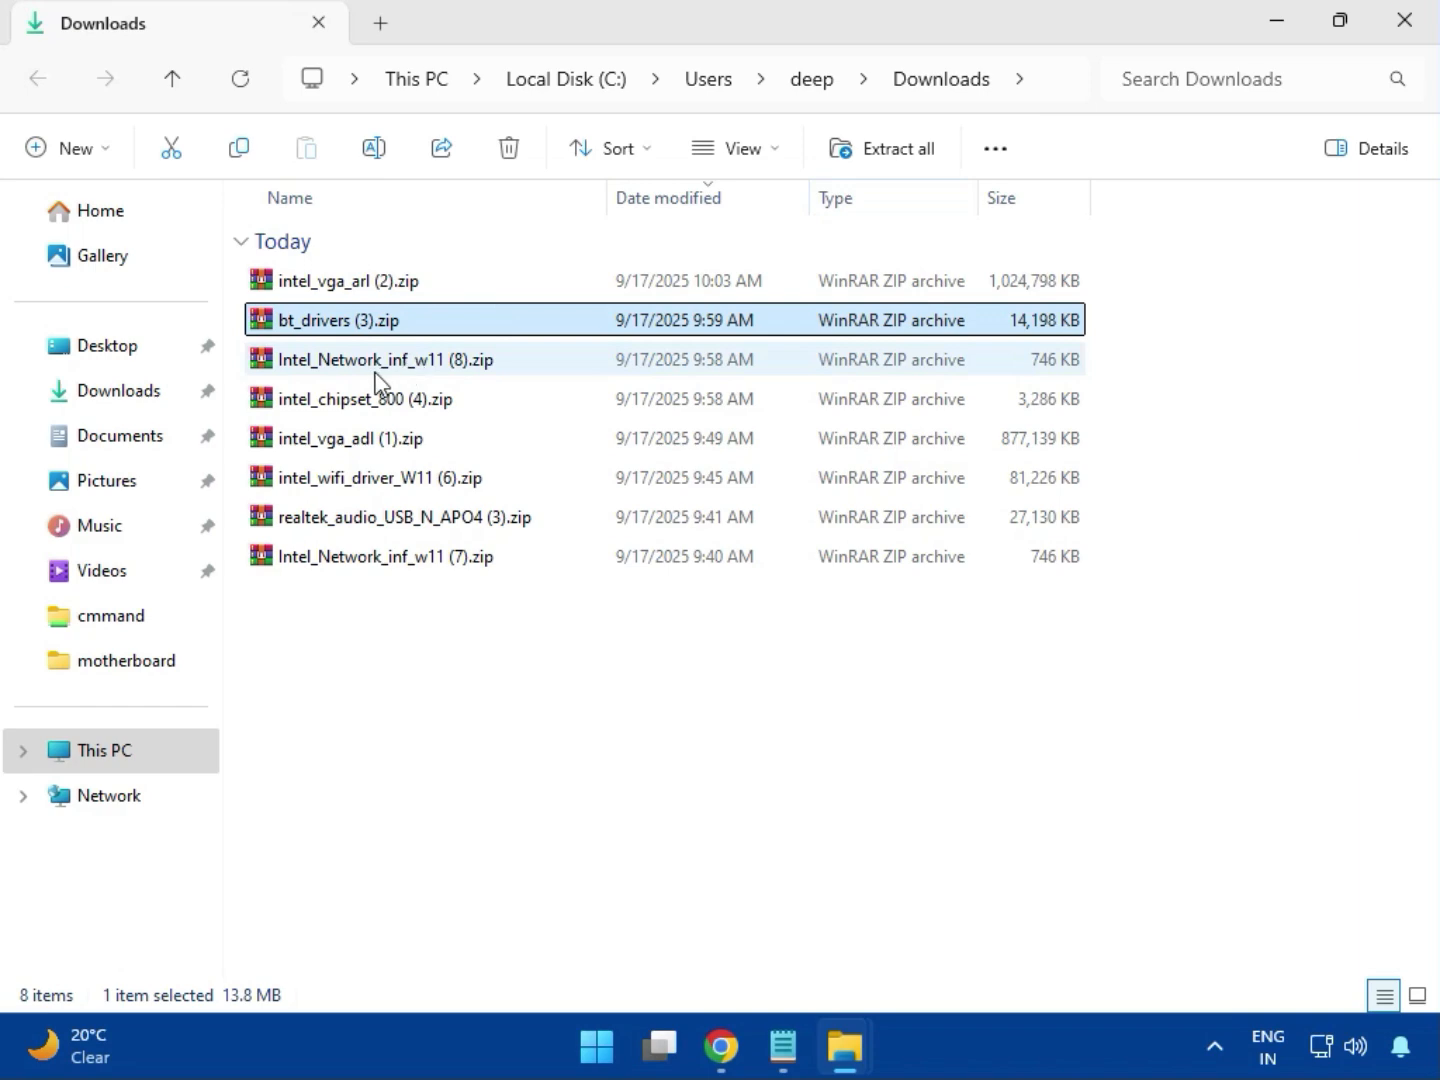
Open the Intel_Network_inf_w11 (8).zip archive and run MSI SetupDrv64.exe from its W11 folder.
{"action": "left_click", "coordinate": [375, 360]}
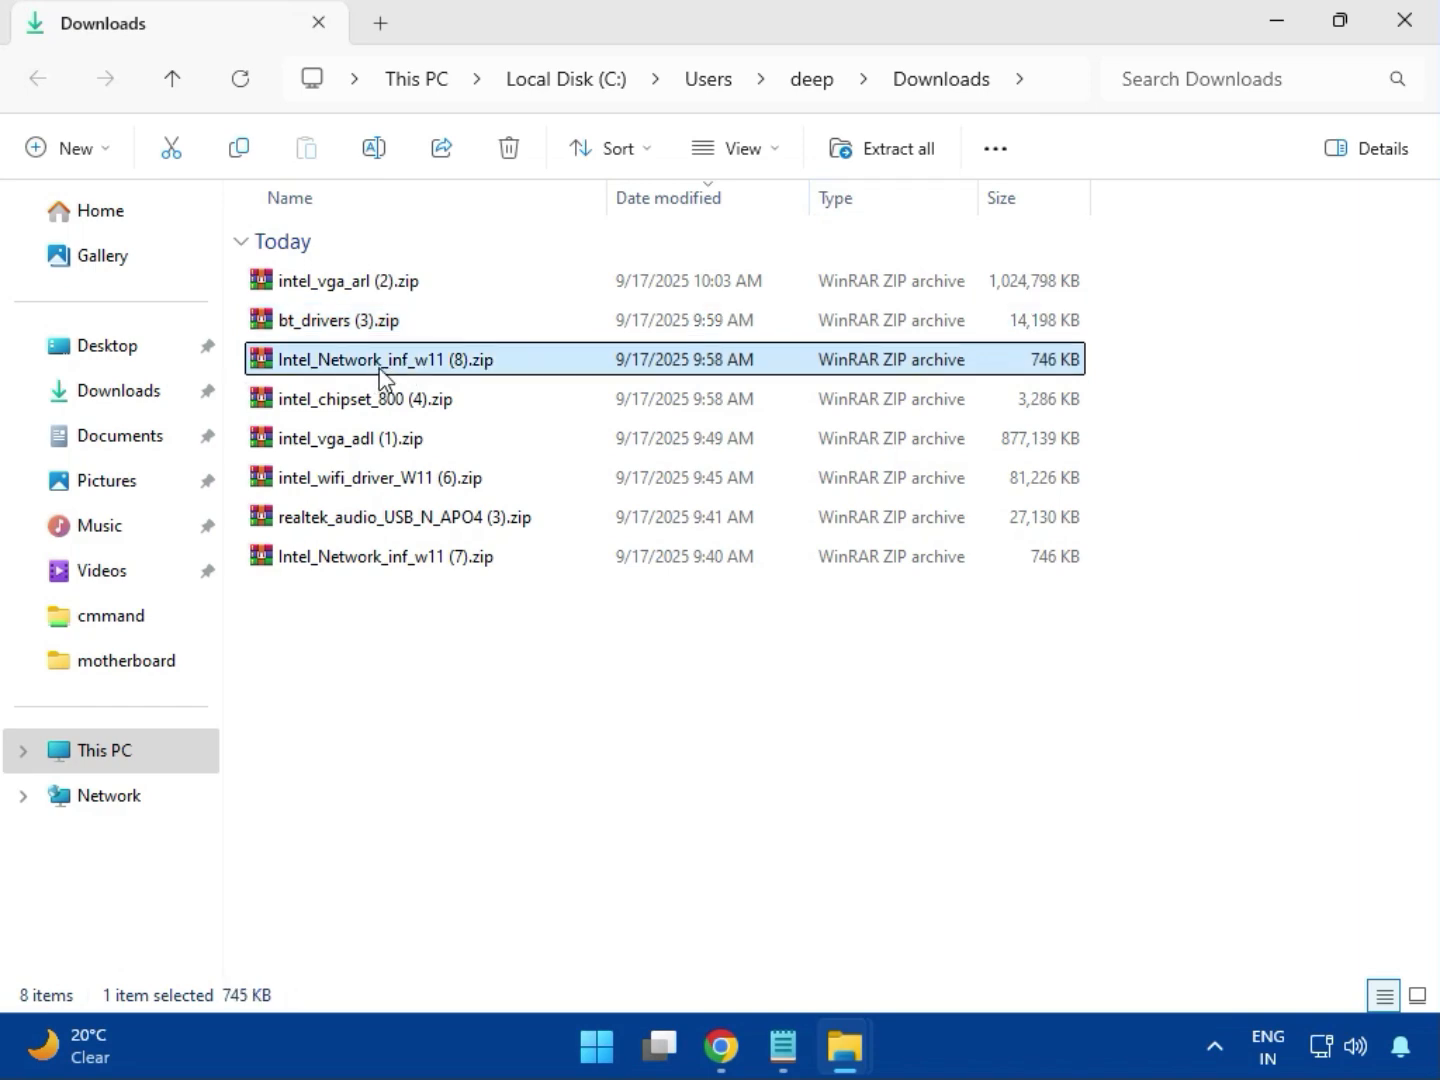
{"action": "double_click", "coordinate": [397, 363]}
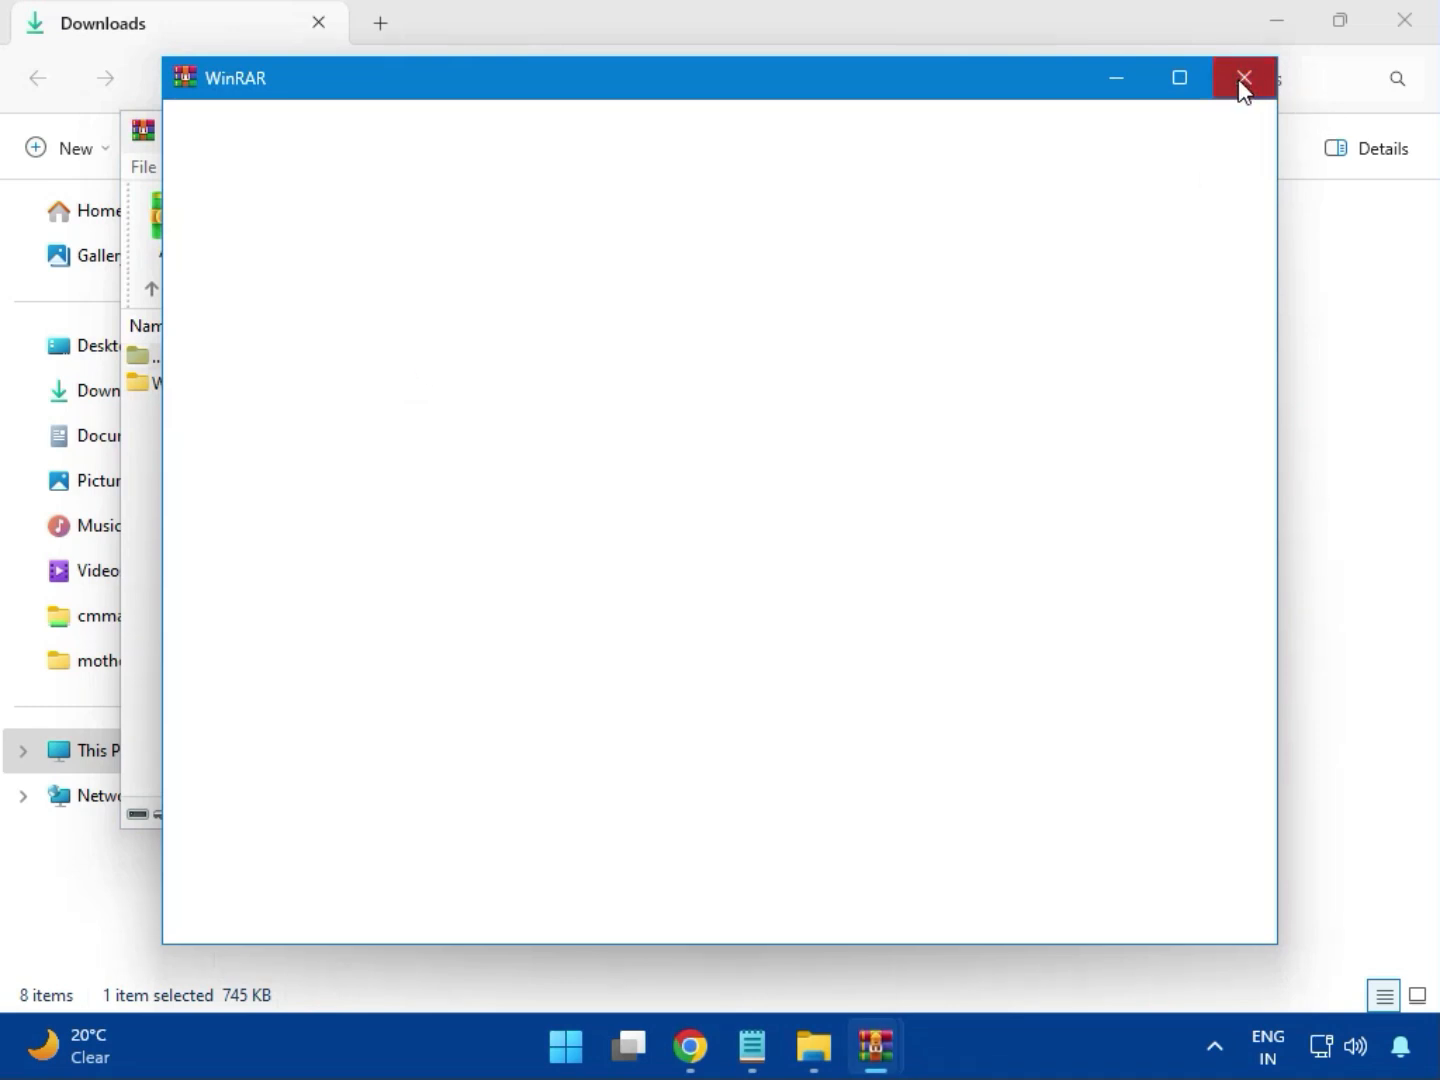
{"action": "left_click", "coordinate": [1241, 88]}
{"action": "left_click", "coordinate": [180, 399]}
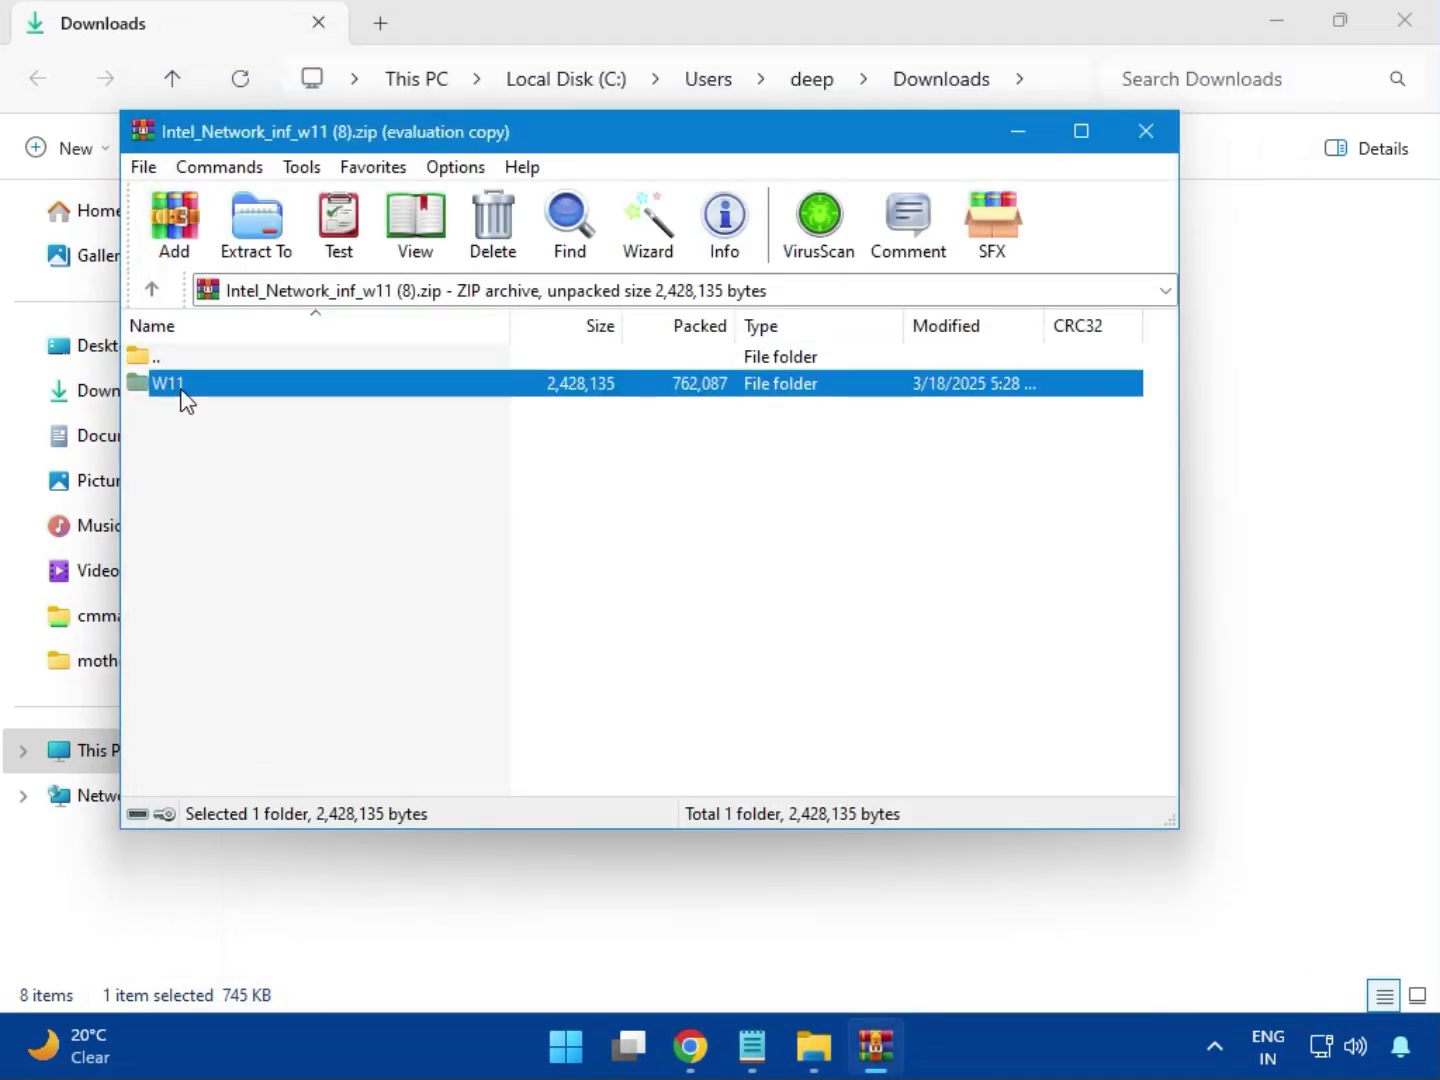
{"action": "double_click", "coordinate": [185, 398]}
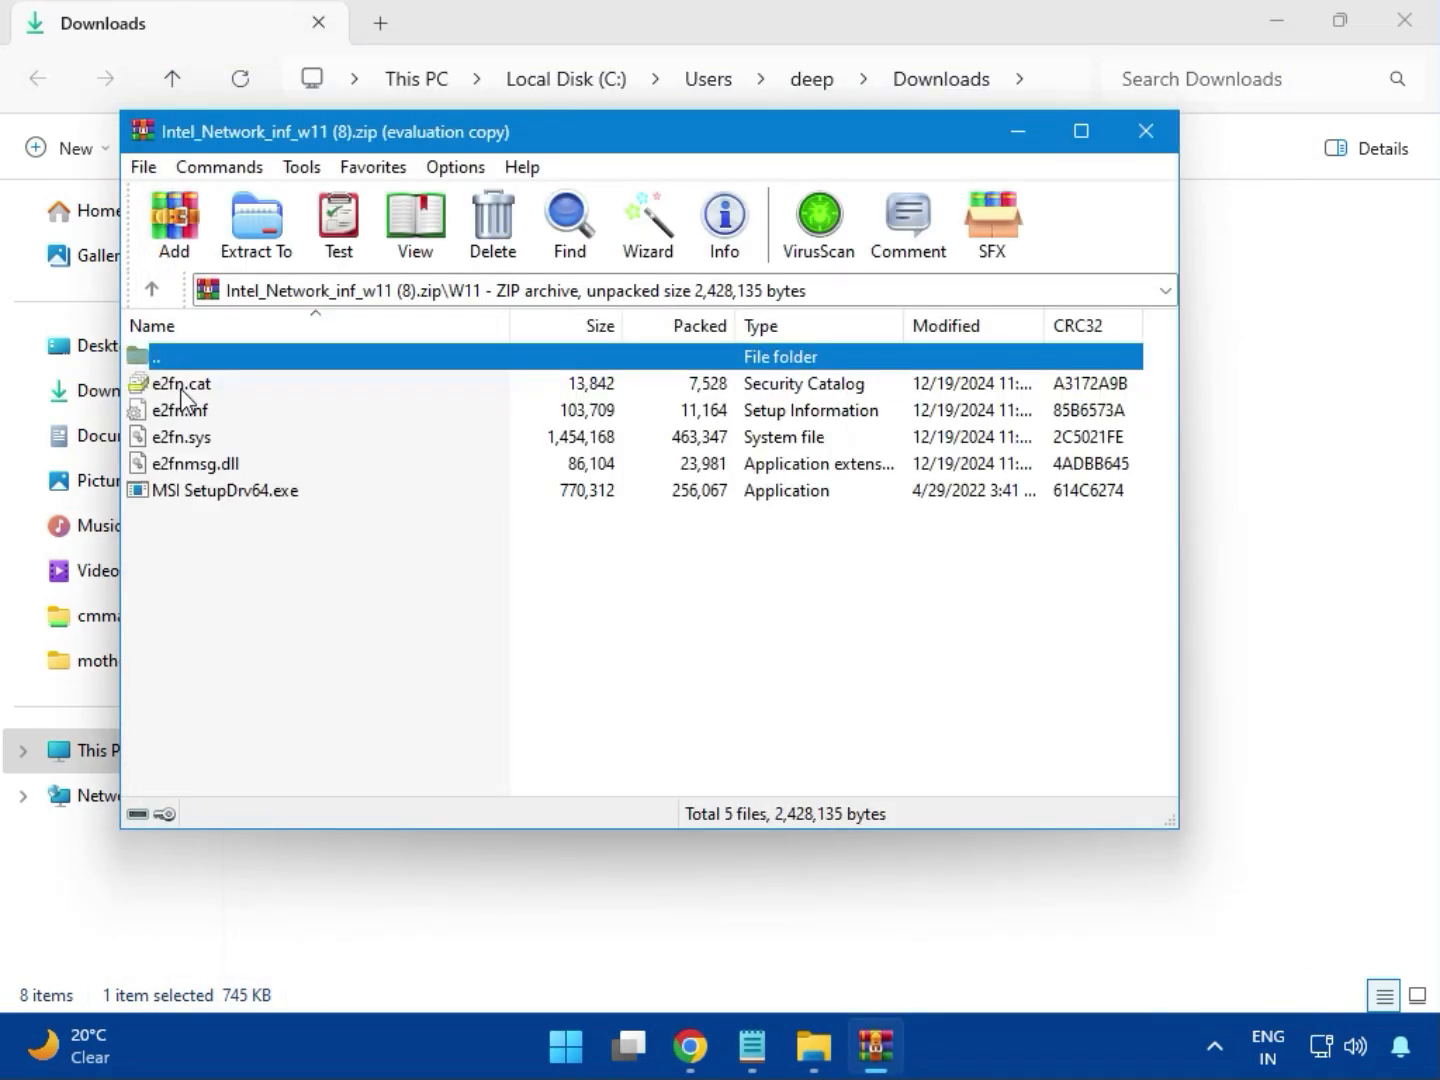
{"action": "double_click", "coordinate": [269, 498]}
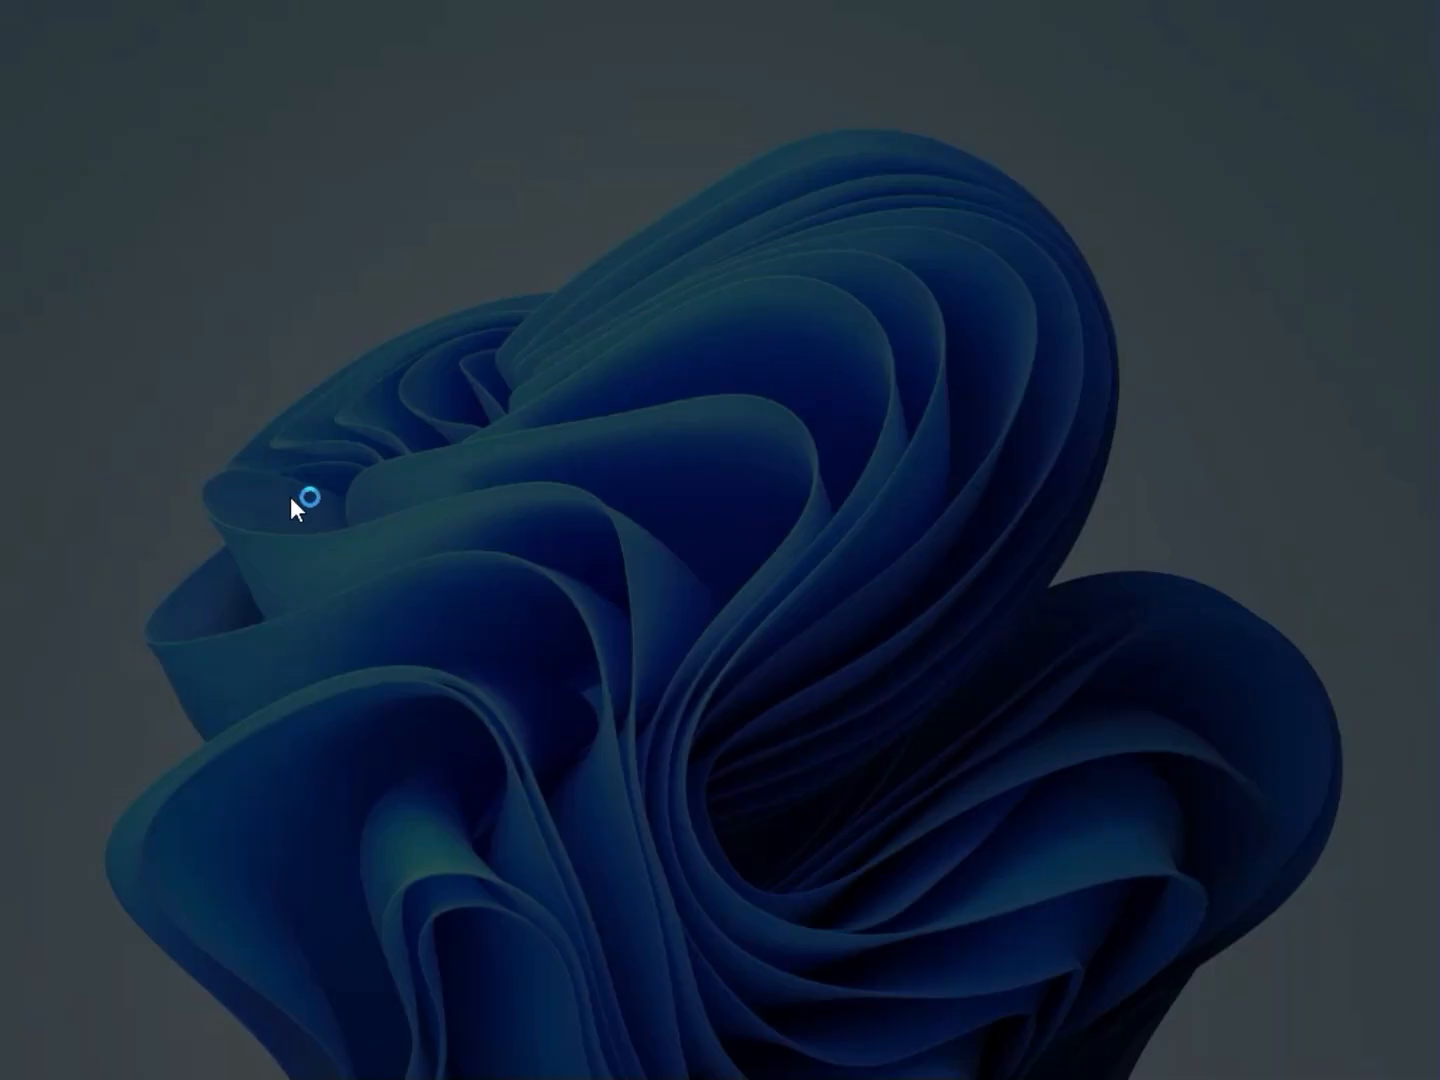
Allow MSI SetupDrv to make changes and check for a network driver, closing the tool and the archive.
{"action": "left_click", "coordinate": [536, 748]}
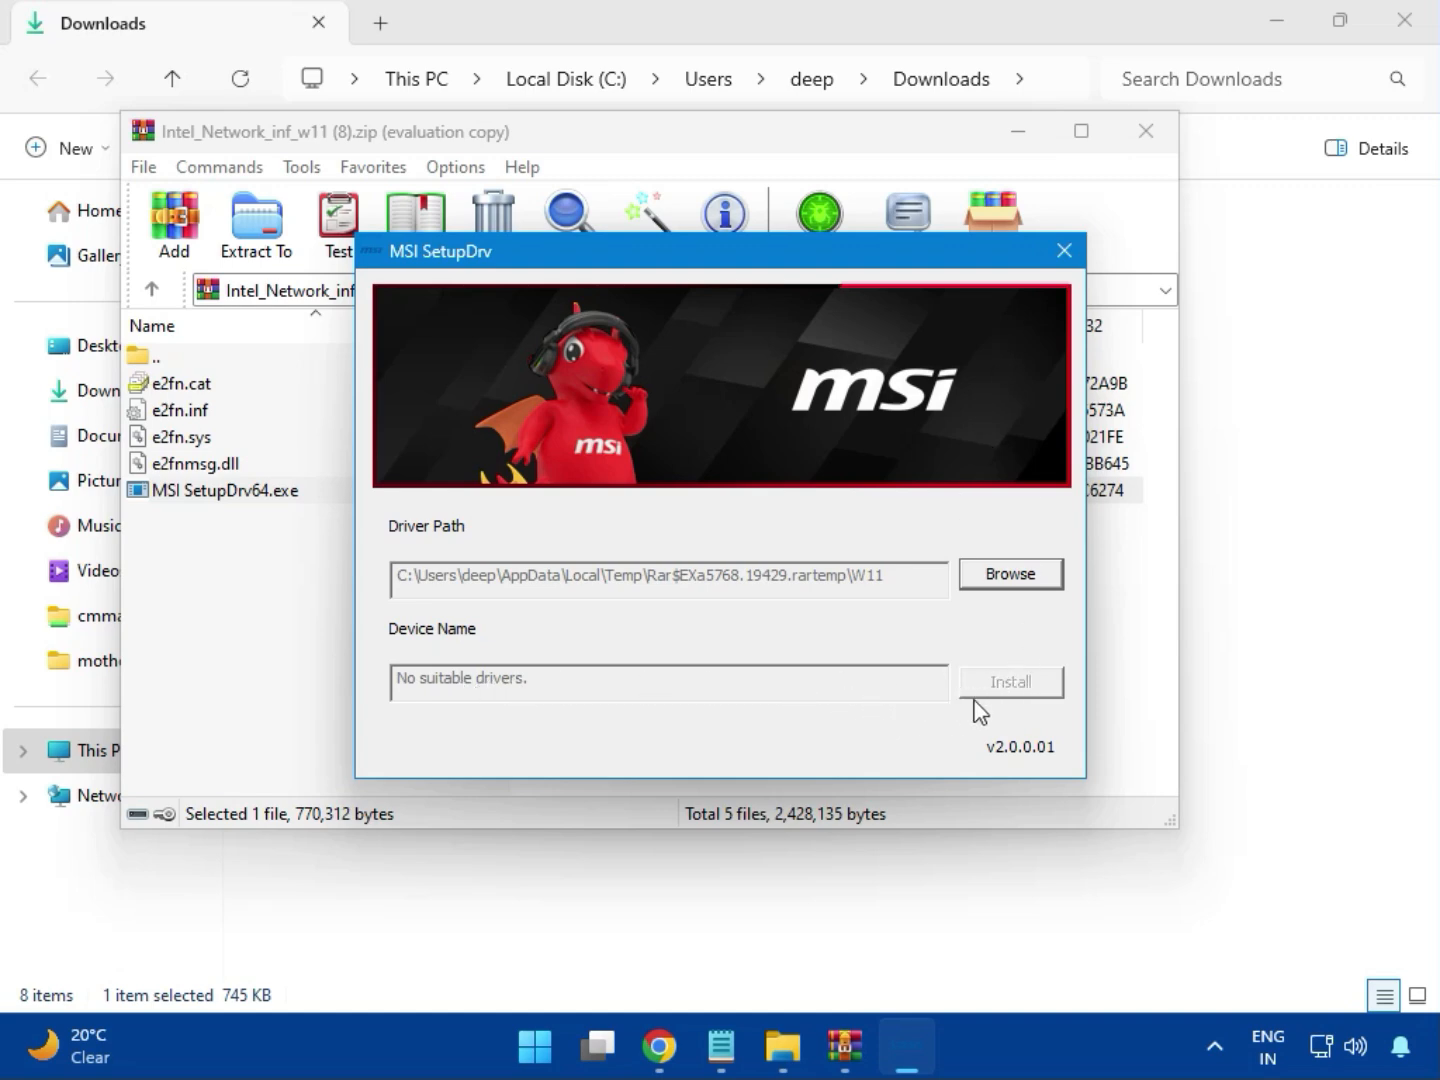
{"action": "left_click", "coordinate": [1064, 251]}
{"action": "left_click", "coordinate": [1144, 130]}
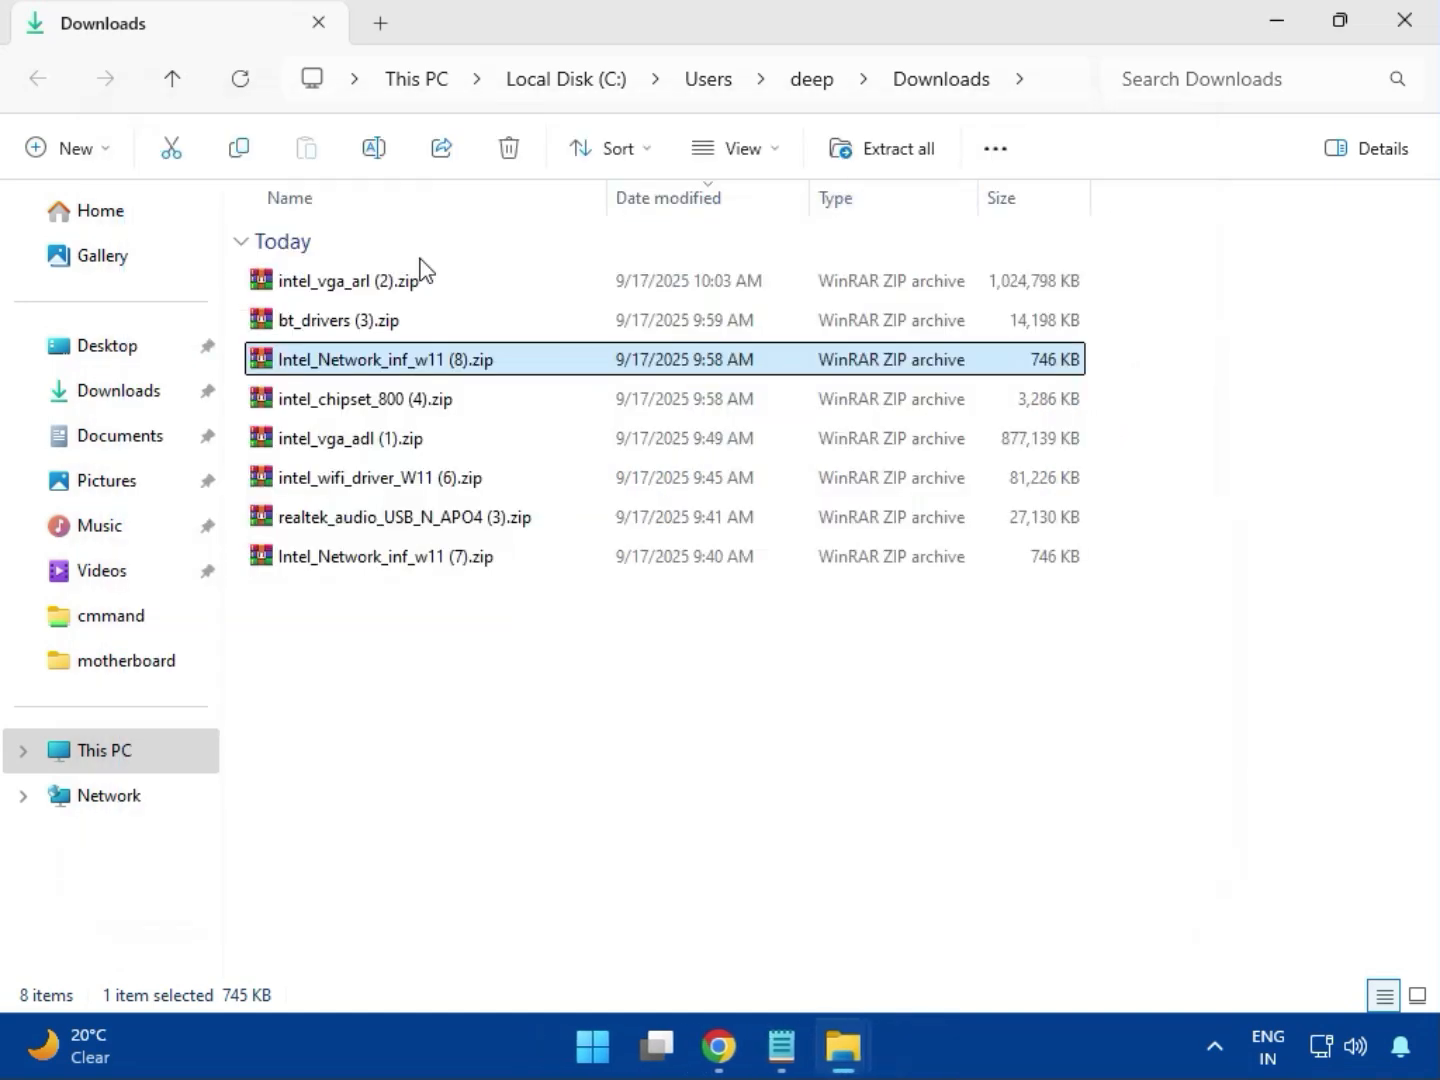
Open the intel_chipset_800 (4).zip archive and run SetupChipset.exe from its Intel Chipset Driver_10.1.20062.8627 folder.
{"action": "left_click", "coordinate": [335, 407]}
{"action": "double_click", "coordinate": [406, 405]}
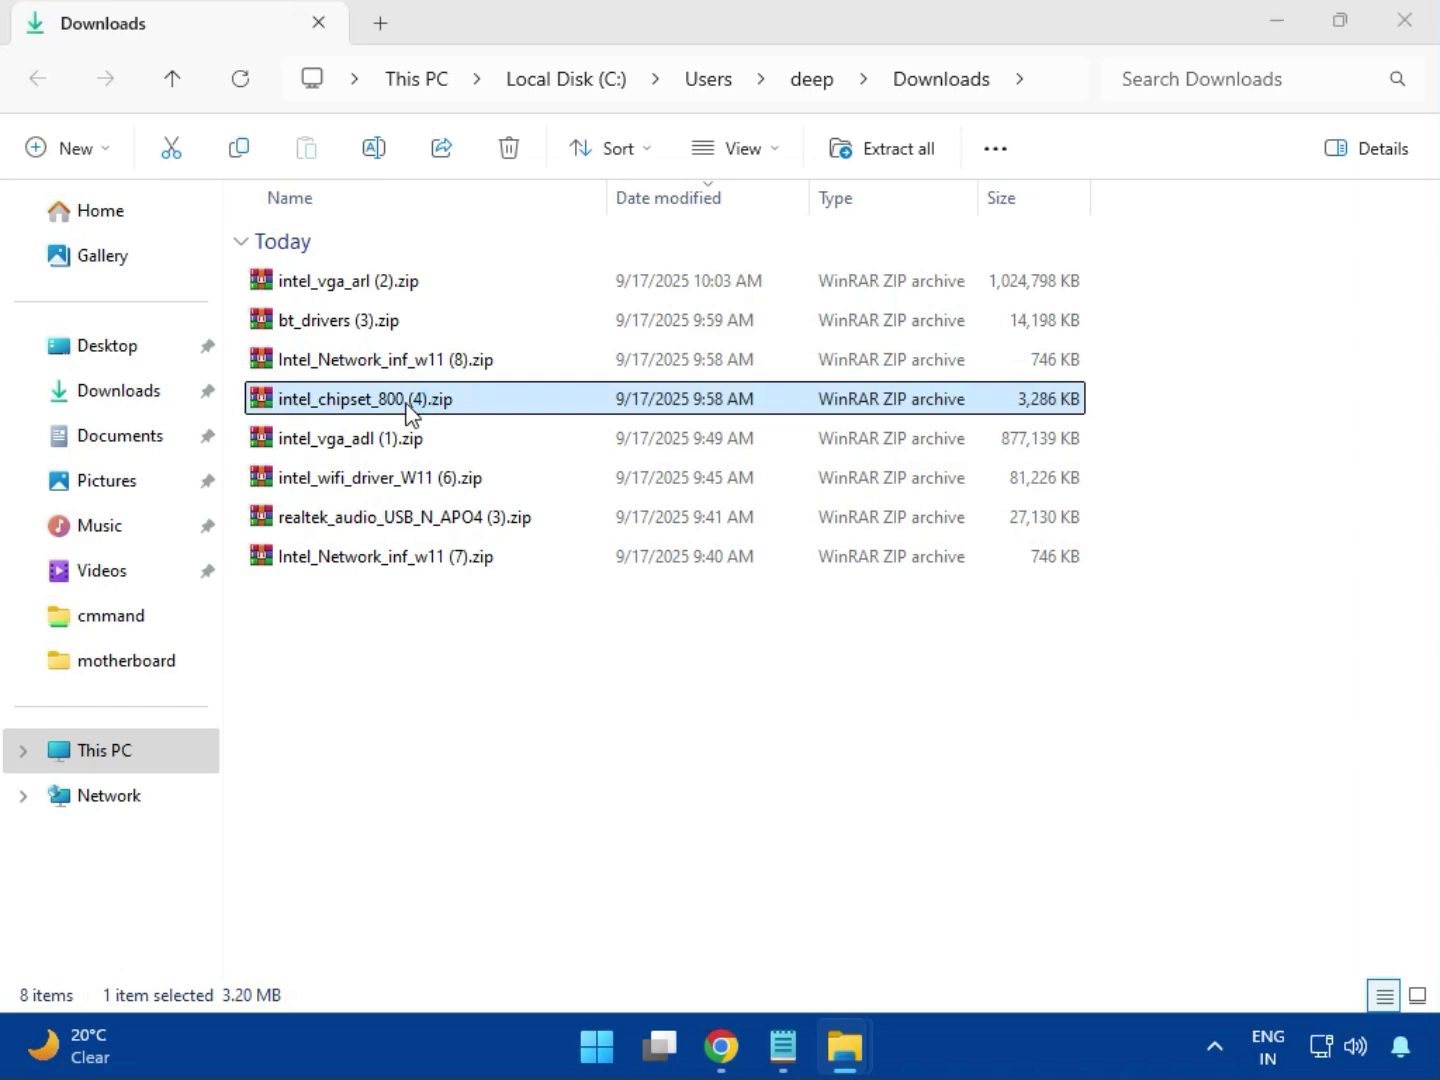
{"action": "left_click", "coordinate": [198, 393]}
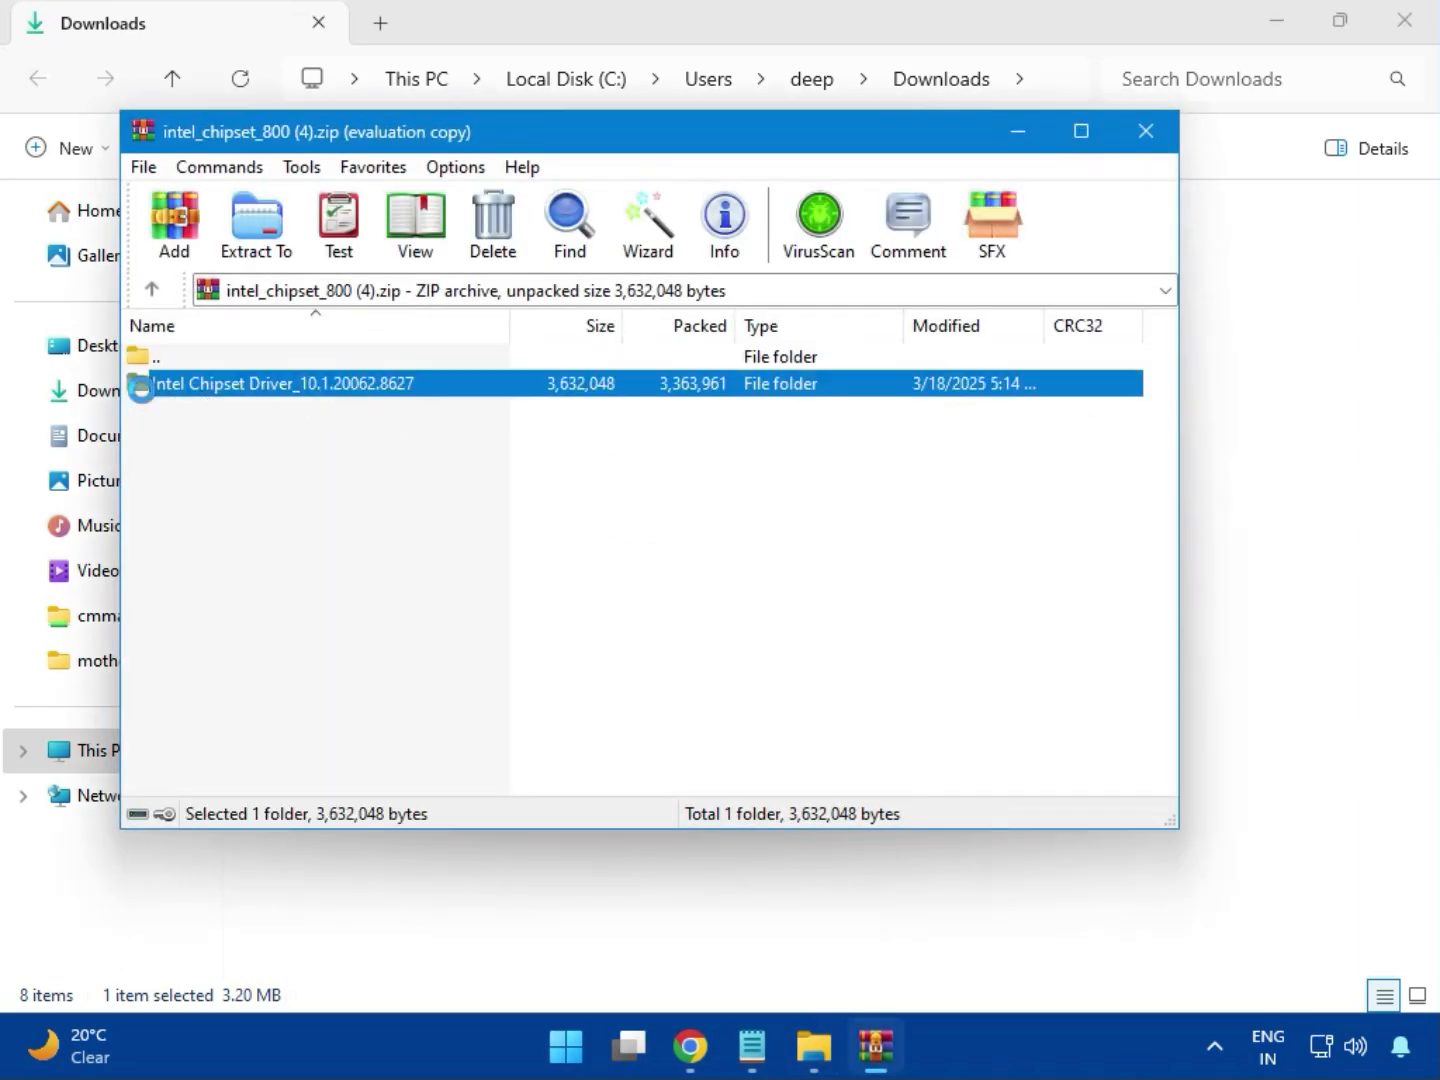
{"action": "left_click", "coordinate": [866, 366]}
{"action": "double_click", "coordinate": [358, 398]}
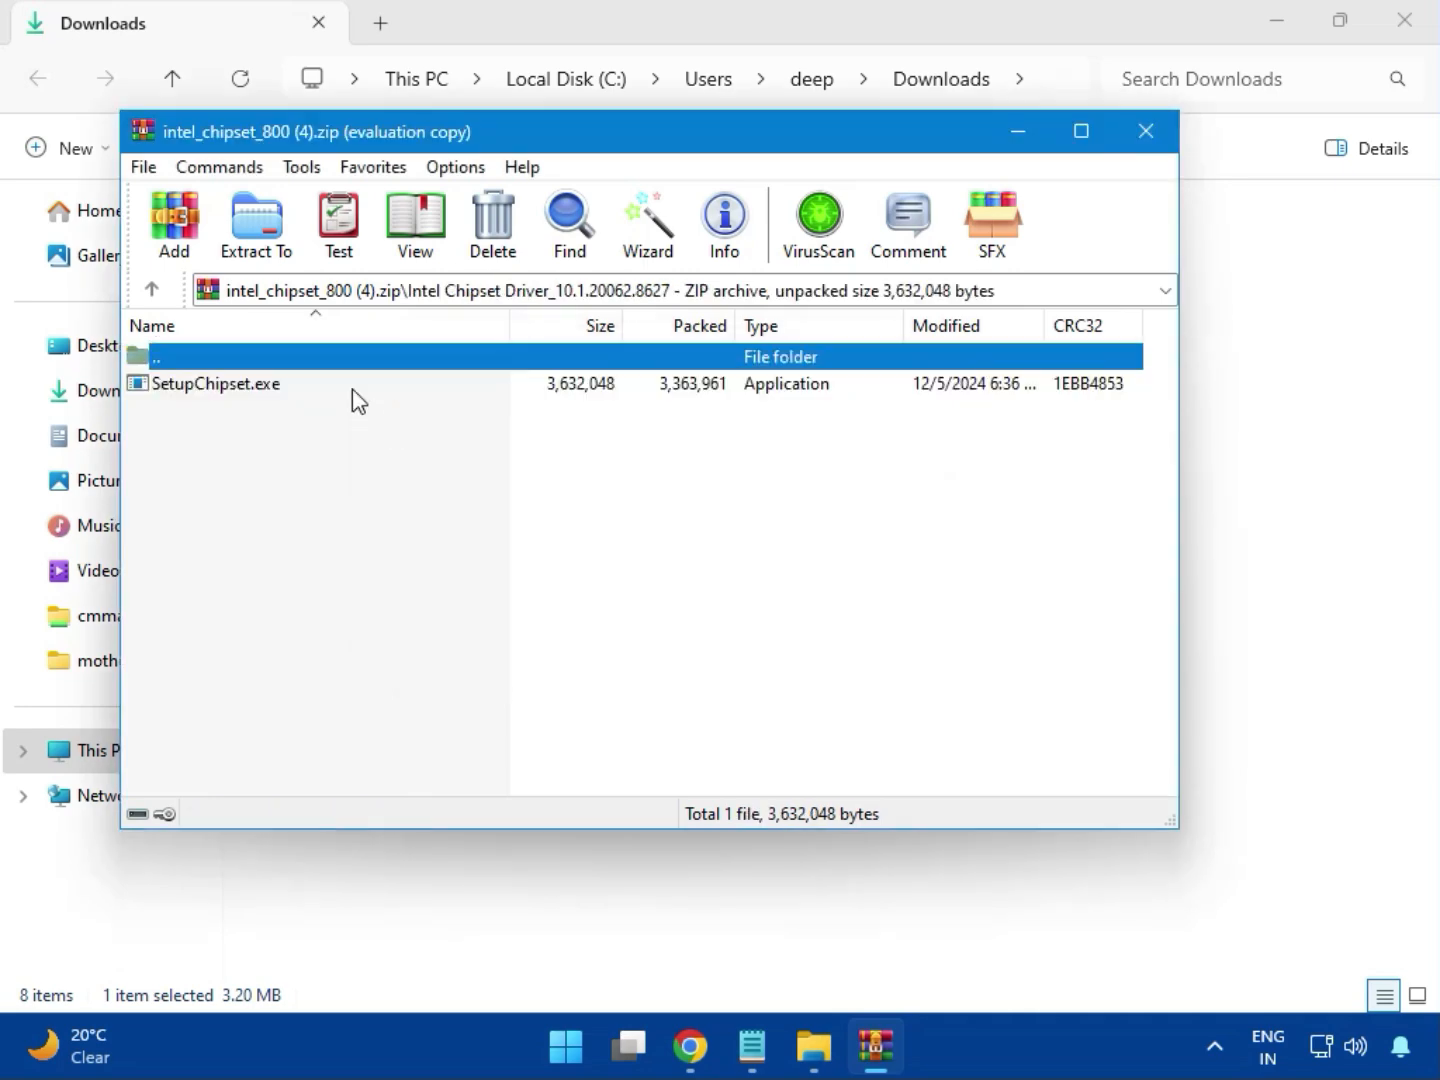
{"action": "double_click", "coordinate": [233, 398]}
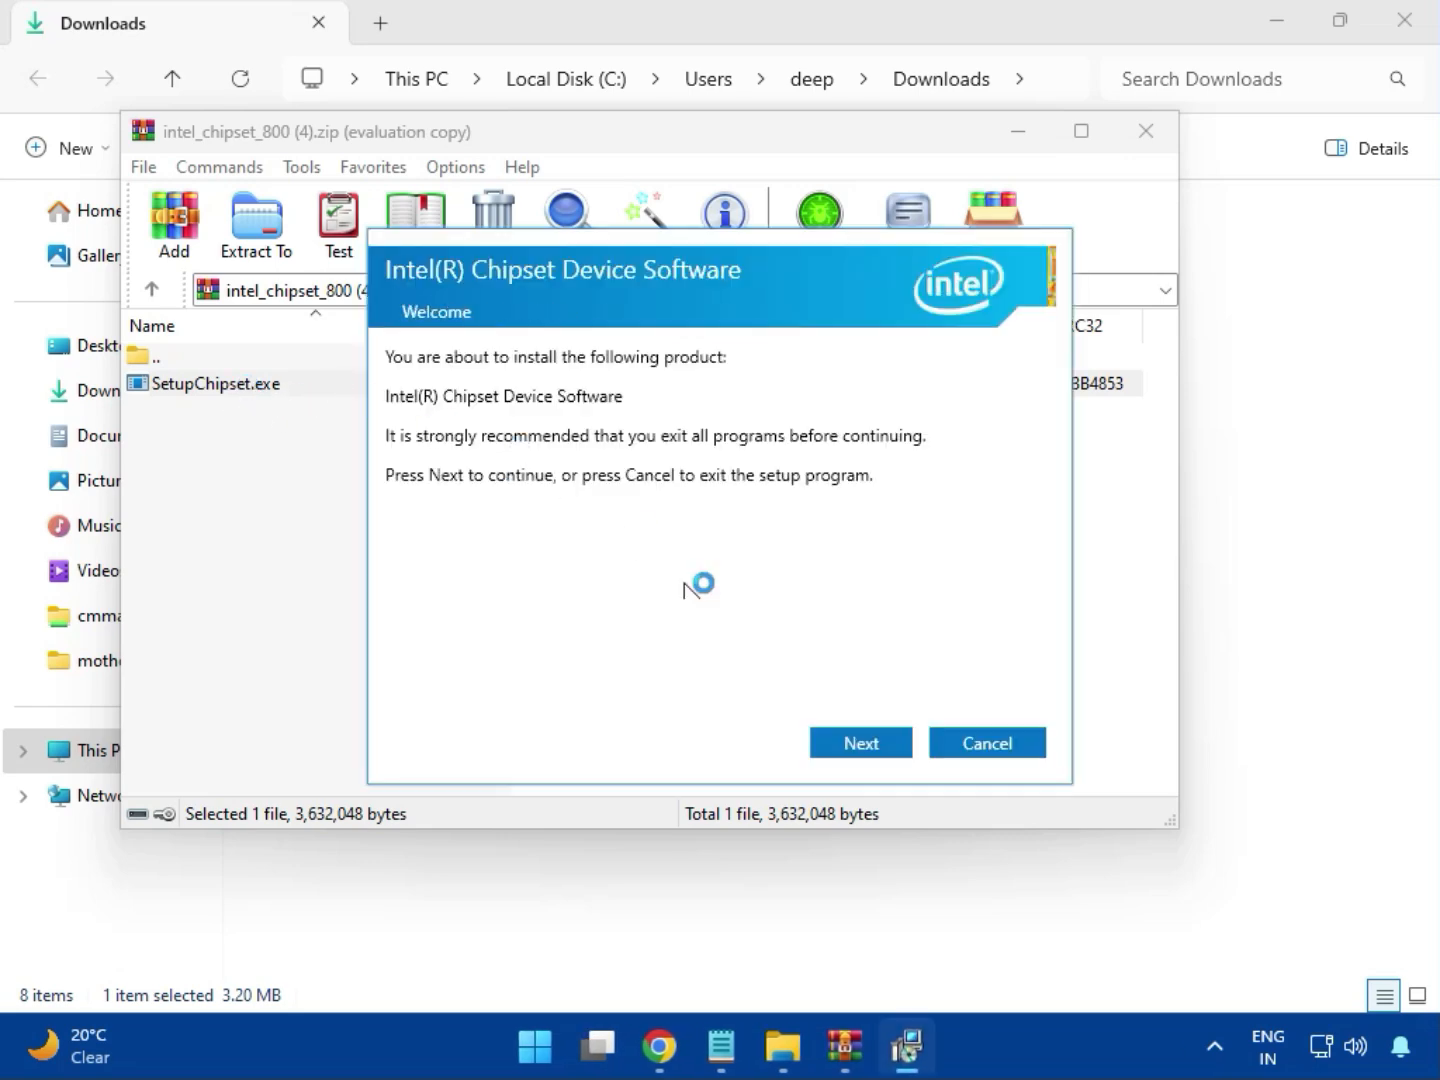
Try to install the Intel Chipset Device Software, allowing it to make changes, and close the installer and archive.
{"action": "left_click", "coordinate": [866, 747]}
{"action": "left_click", "coordinate": [867, 749]}
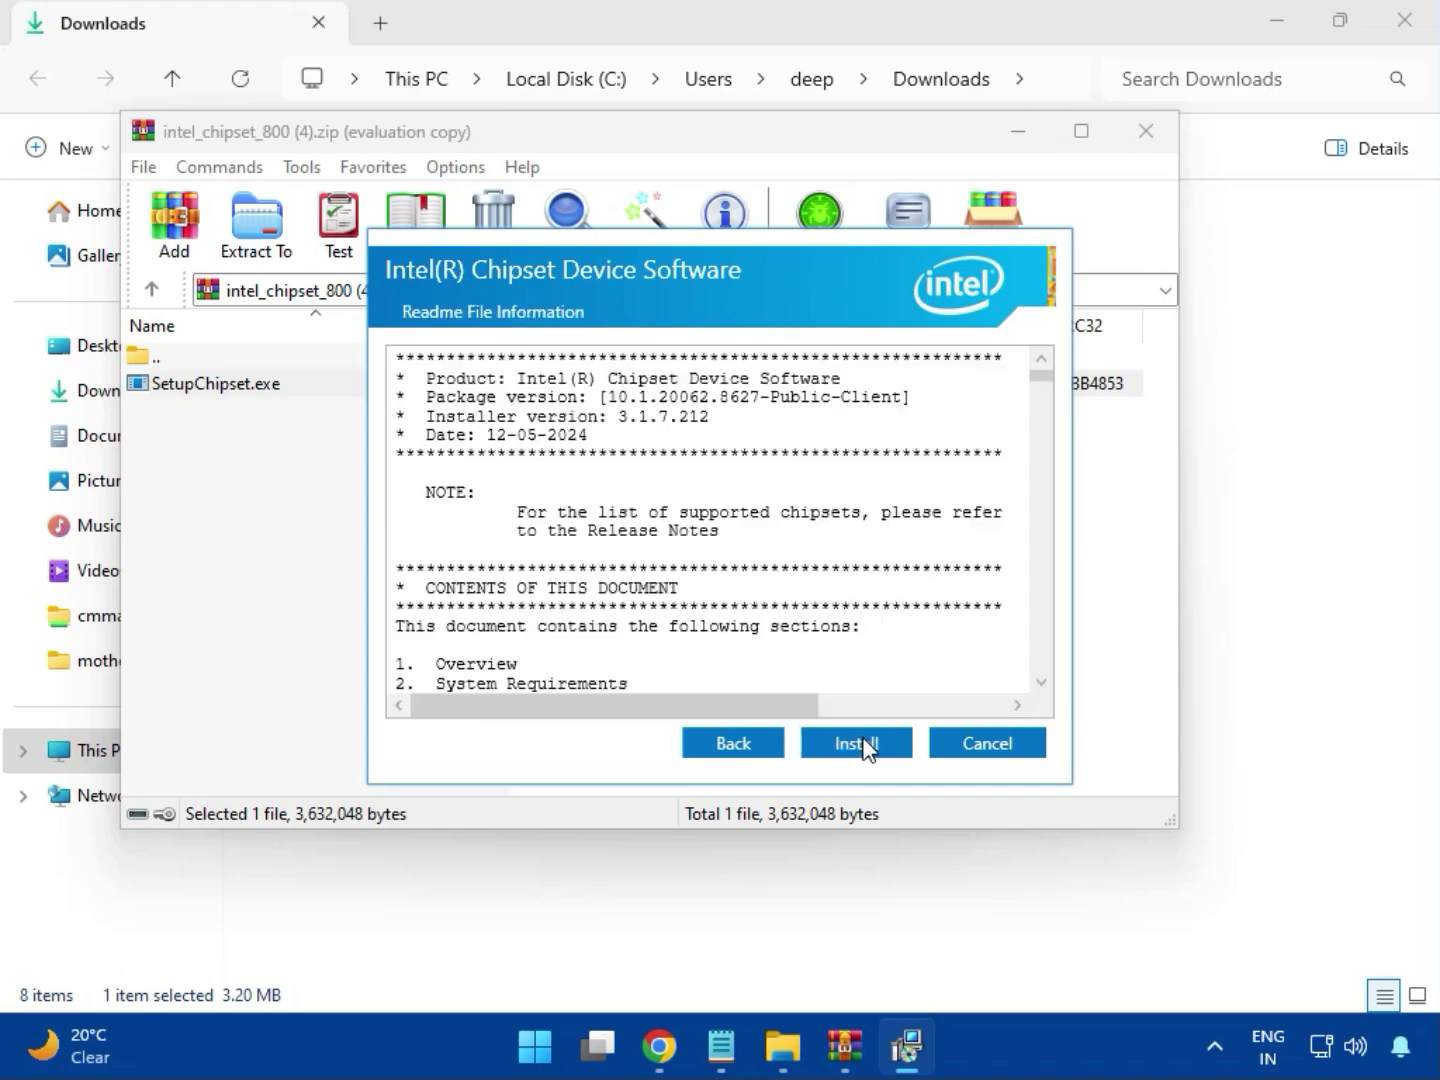
{"action": "left_click", "coordinate": [860, 740]}
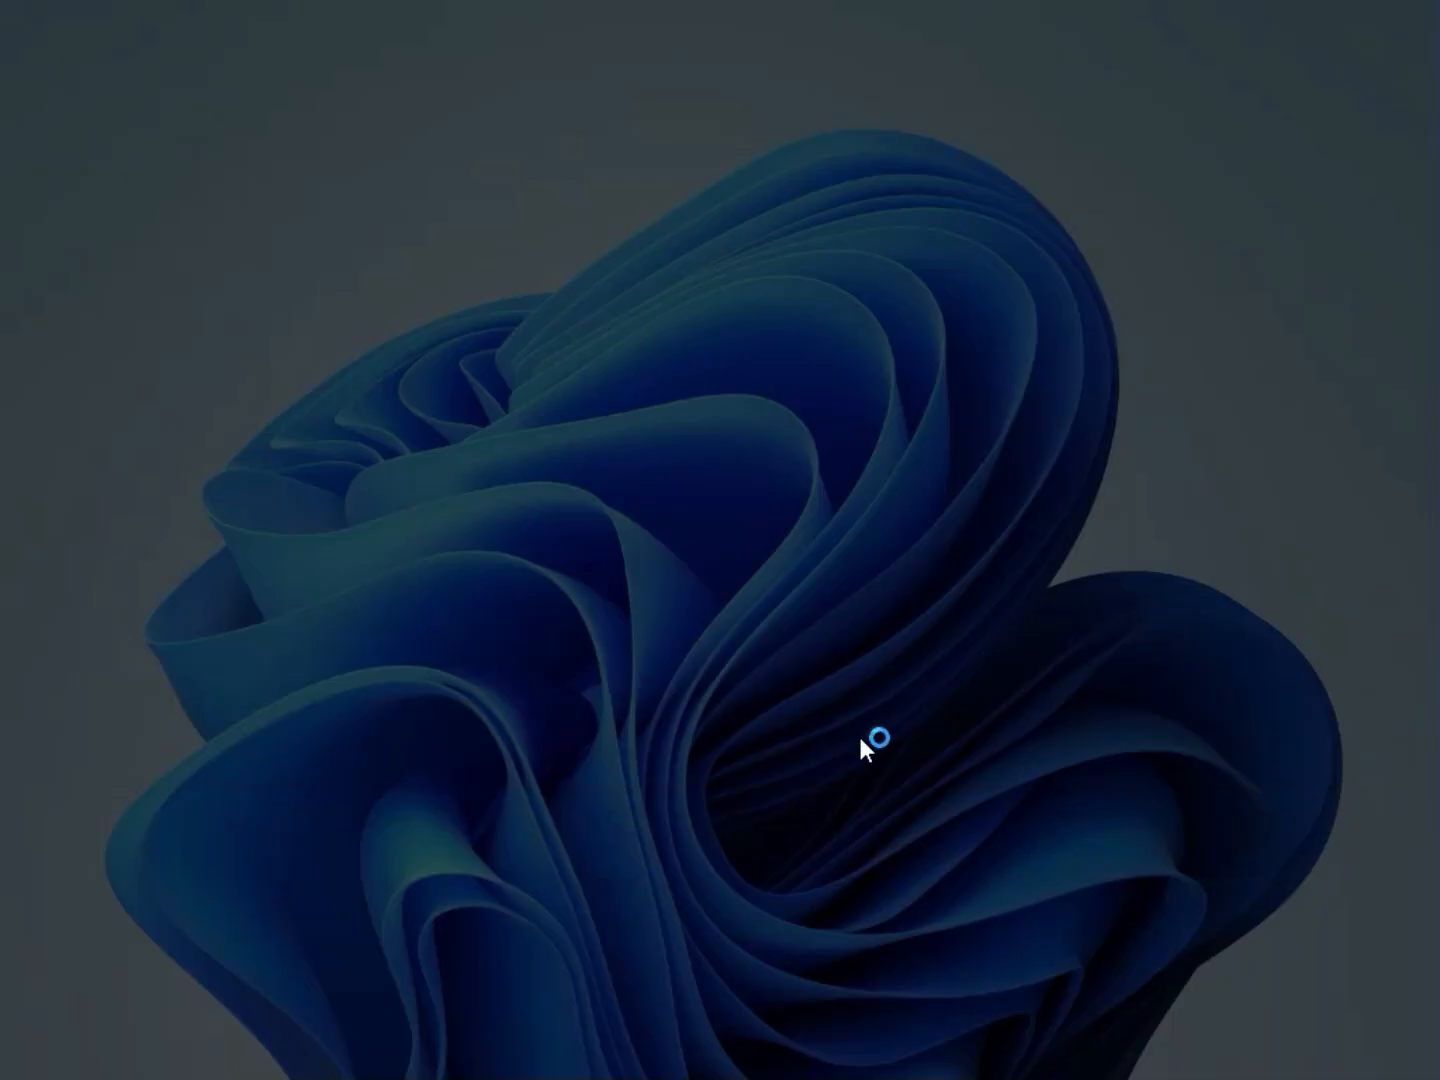
{"action": "left_click", "coordinate": [636, 756]}
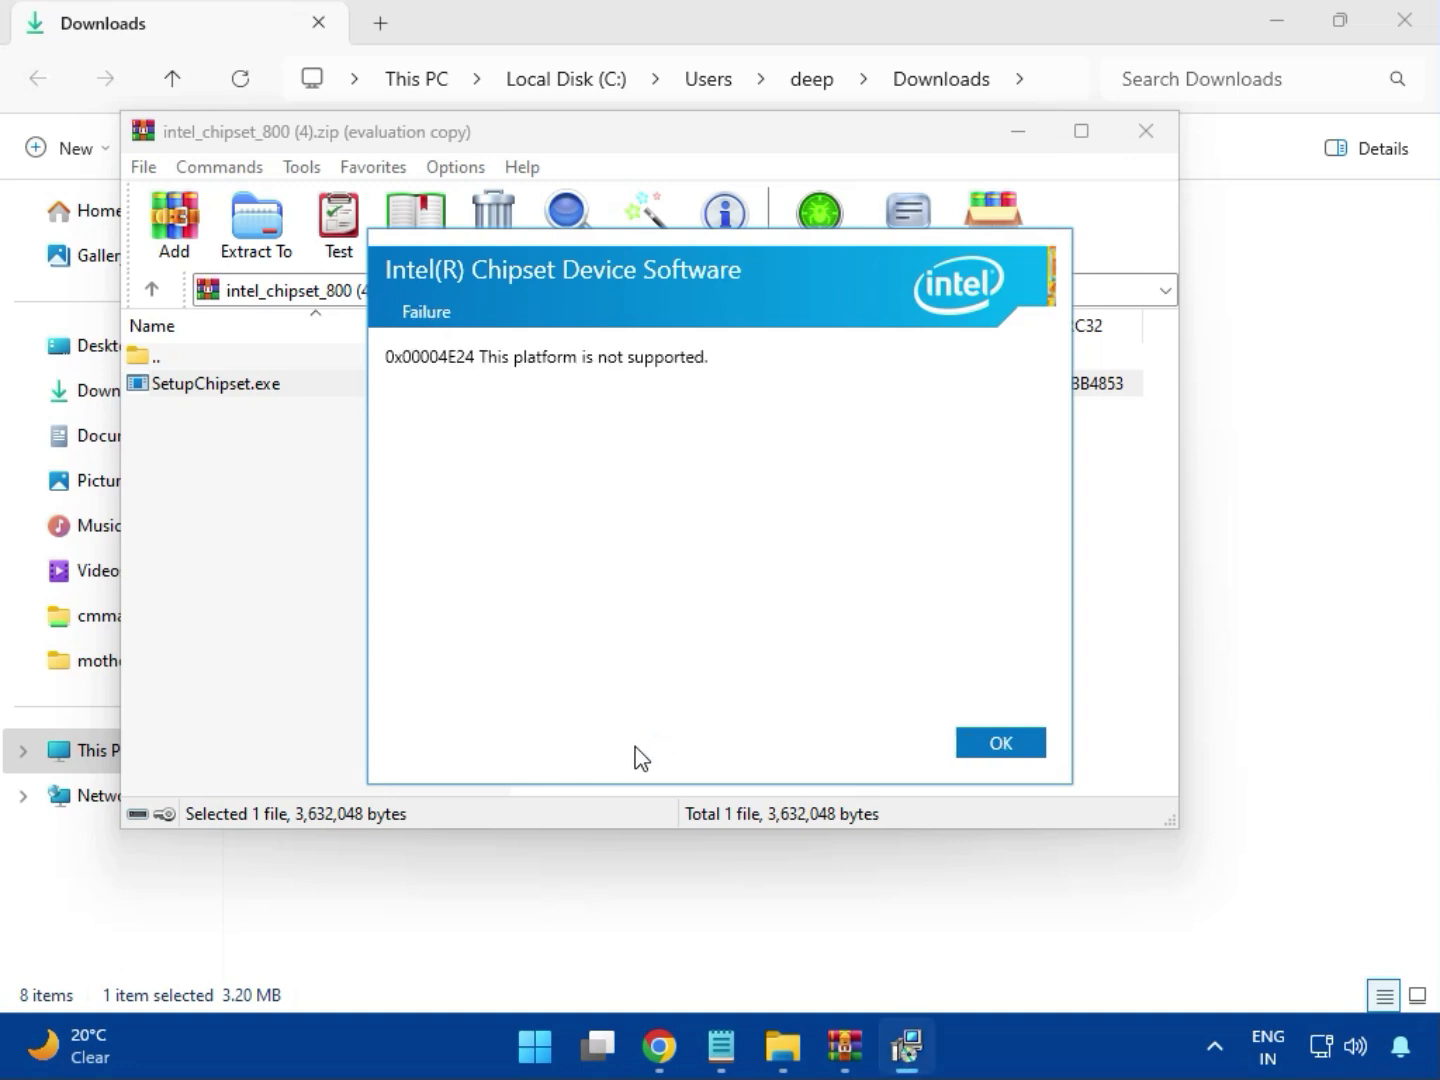
{"action": "left_click", "coordinate": [1001, 743]}
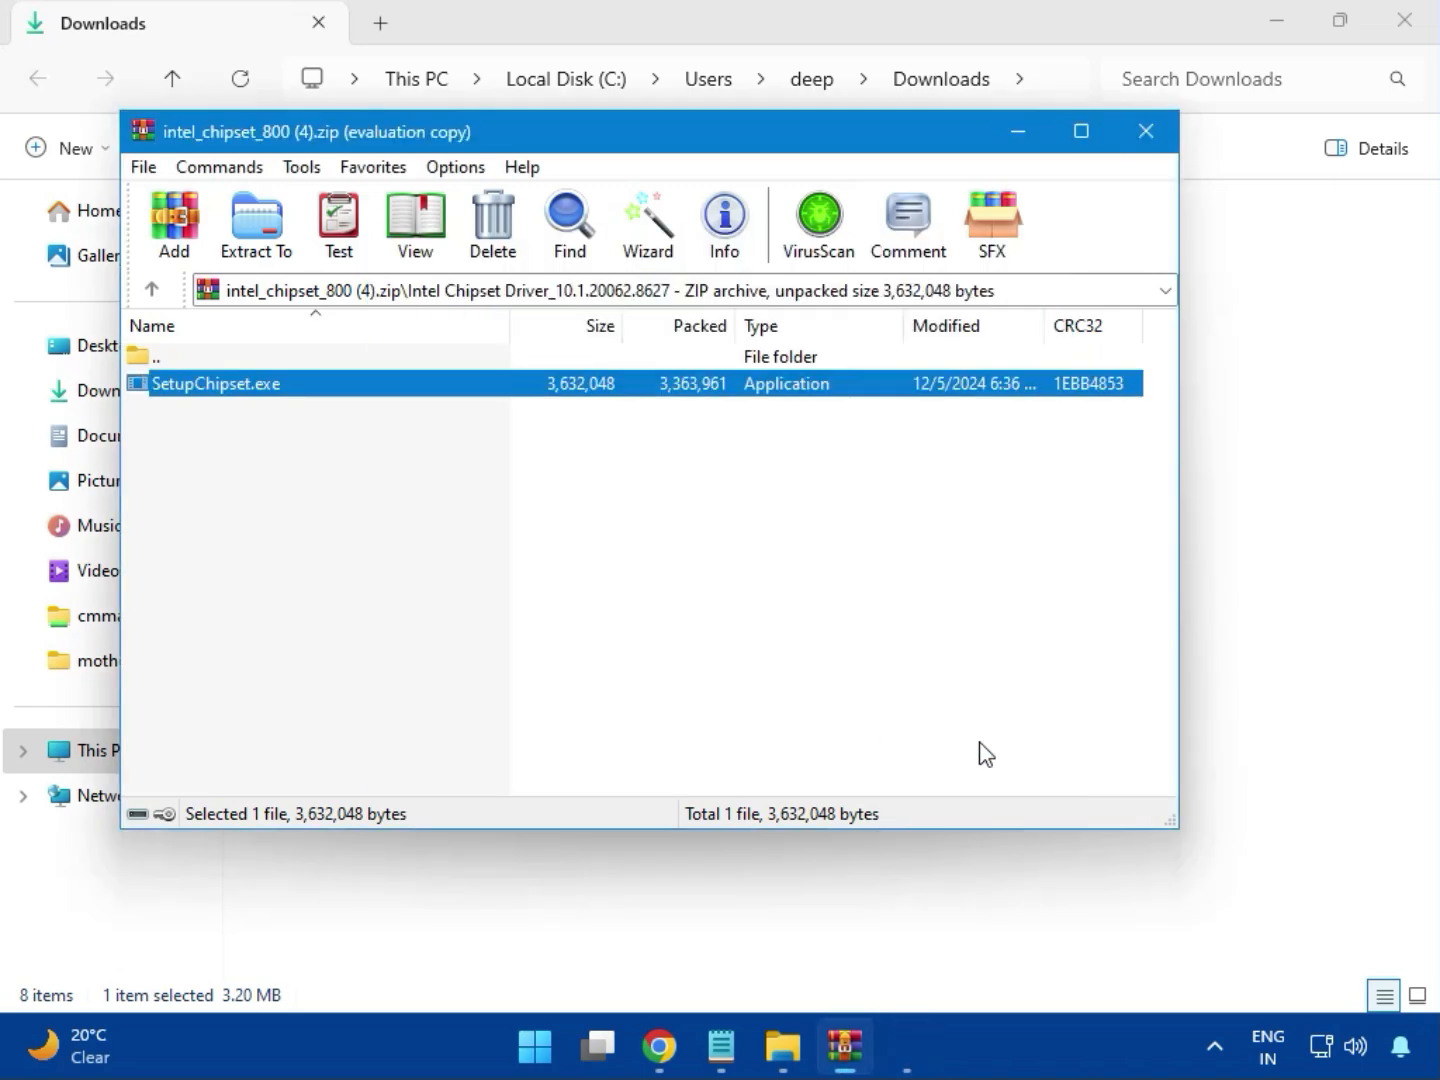
{"action": "left_click", "coordinate": [1145, 140]}
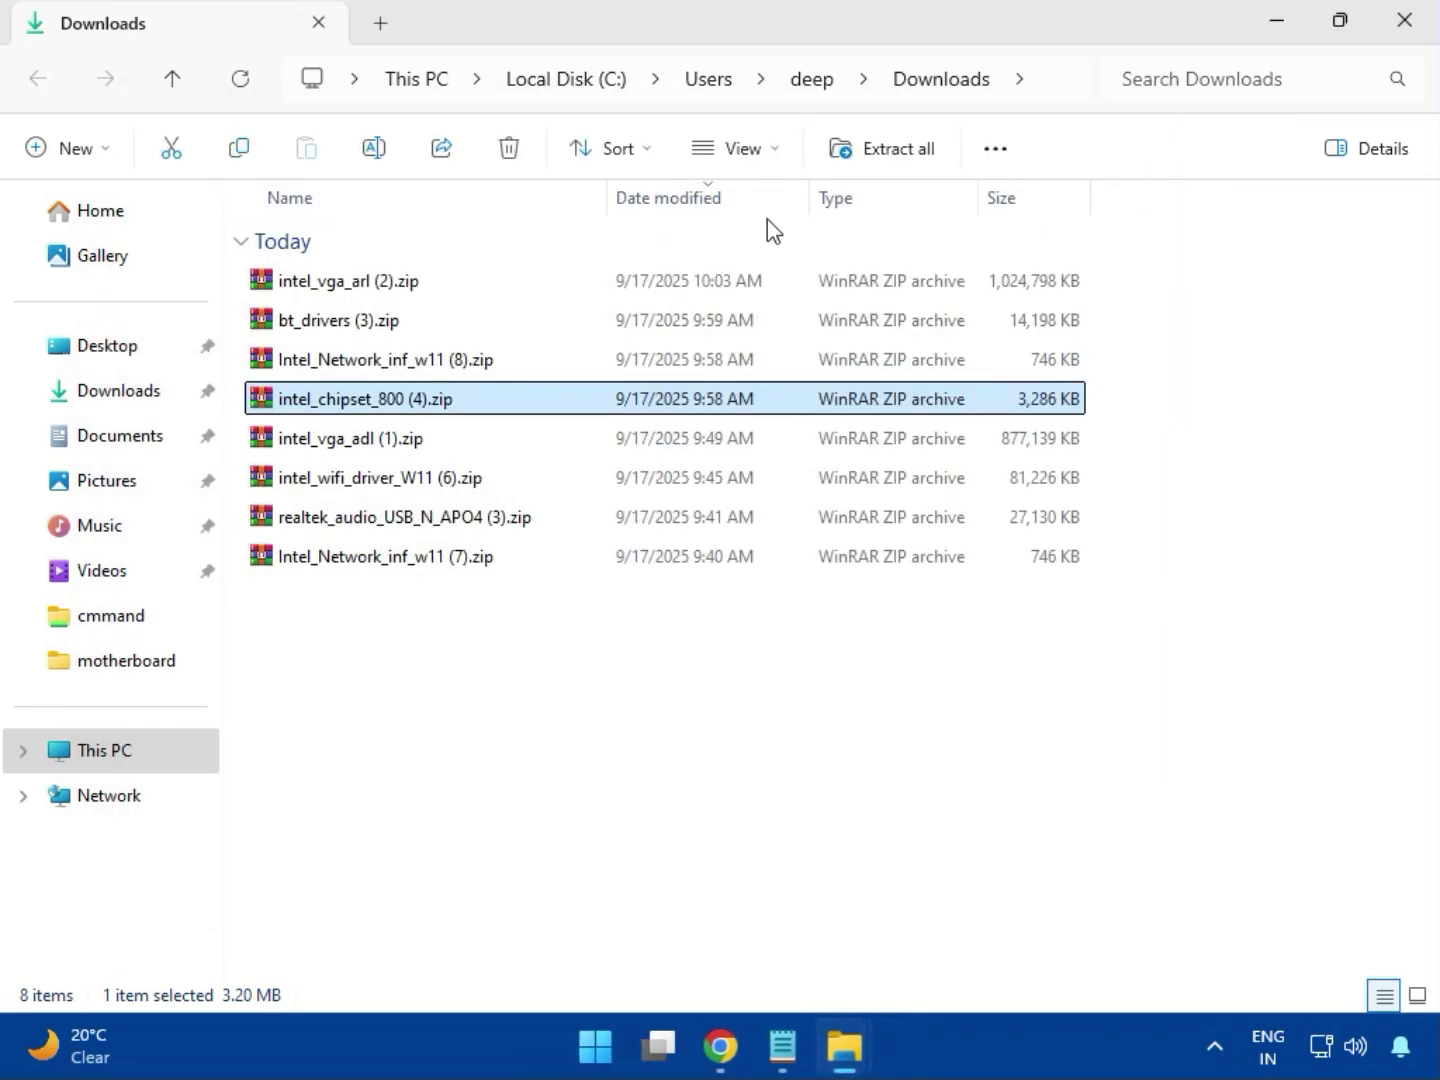
Open the intel_vga_adl (1).zip archive to view its contents and close it.
{"action": "left_click", "coordinate": [368, 447]}
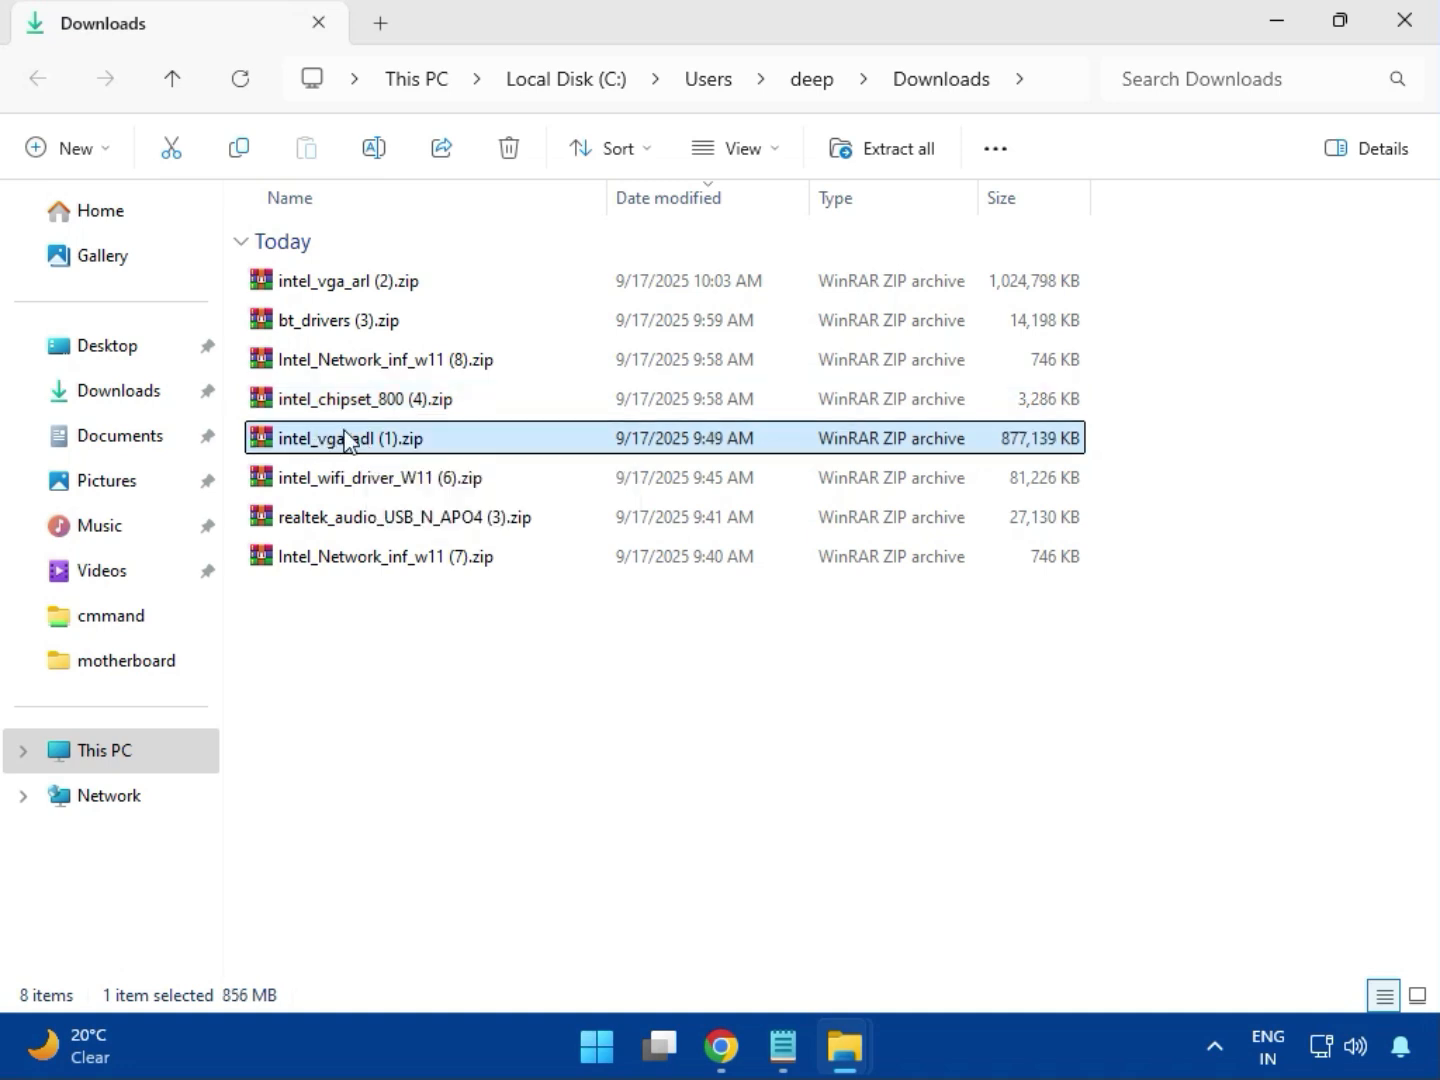
{"action": "double_click", "coordinate": [360, 437]}
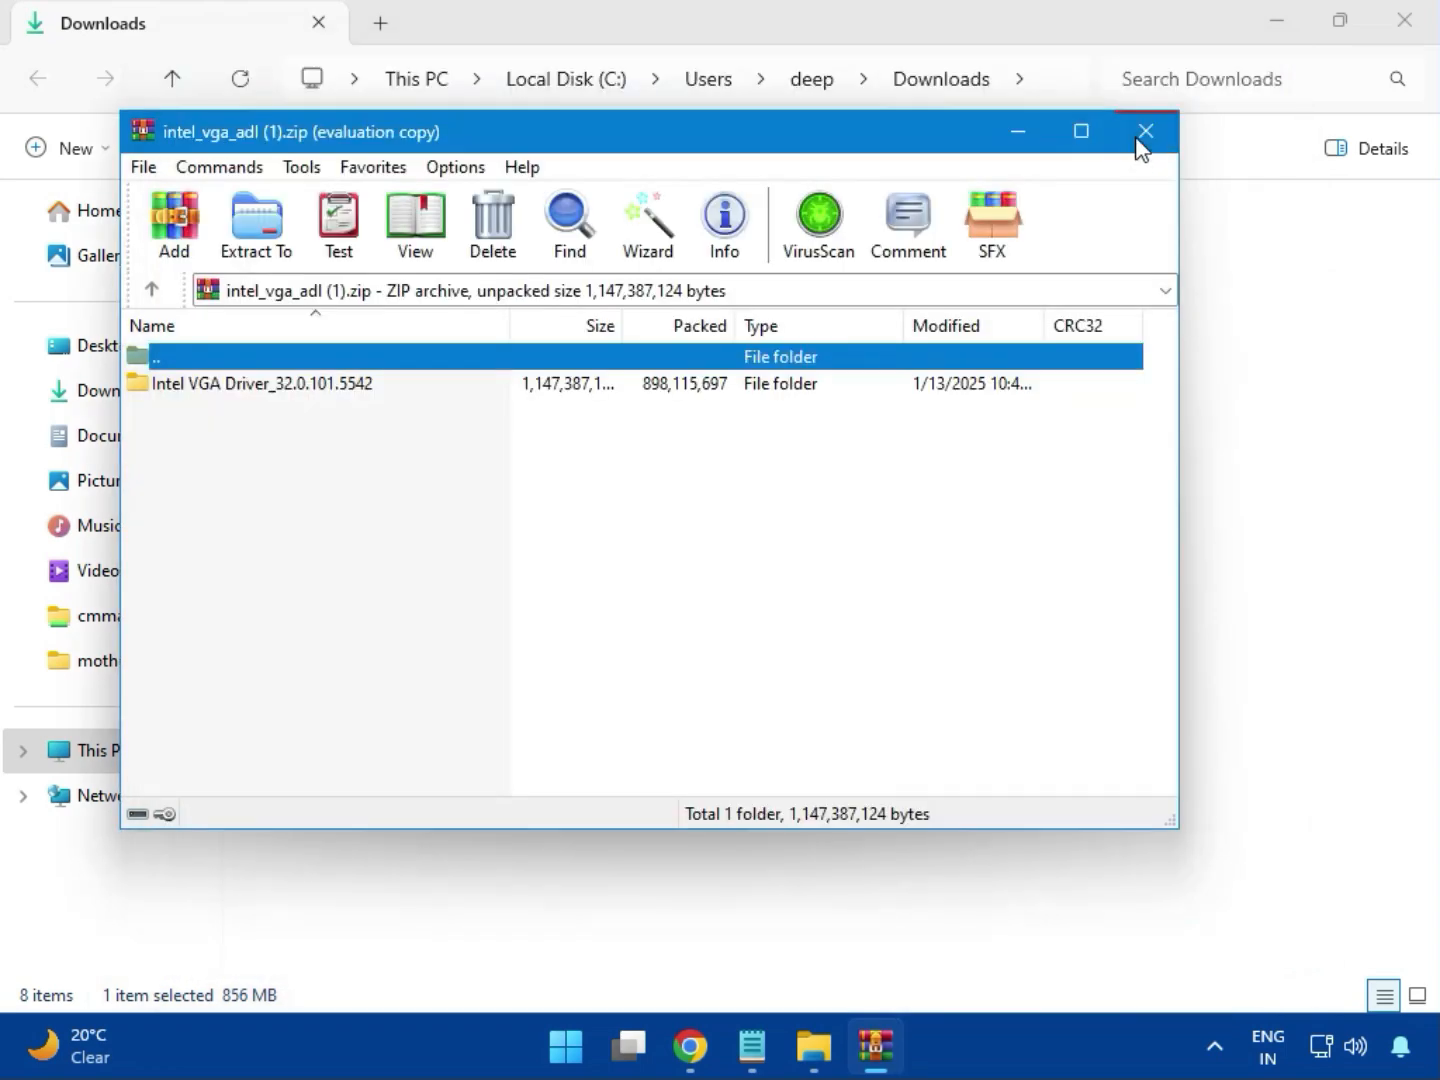
{"action": "left_click", "coordinate": [1138, 140]}
Open the intel_wifi_driver_W11 (6).zip archive and go to its Intel WIFI Driver_23.40.0.4\UWD\Win64 folder.
{"action": "left_click", "coordinate": [369, 480]}
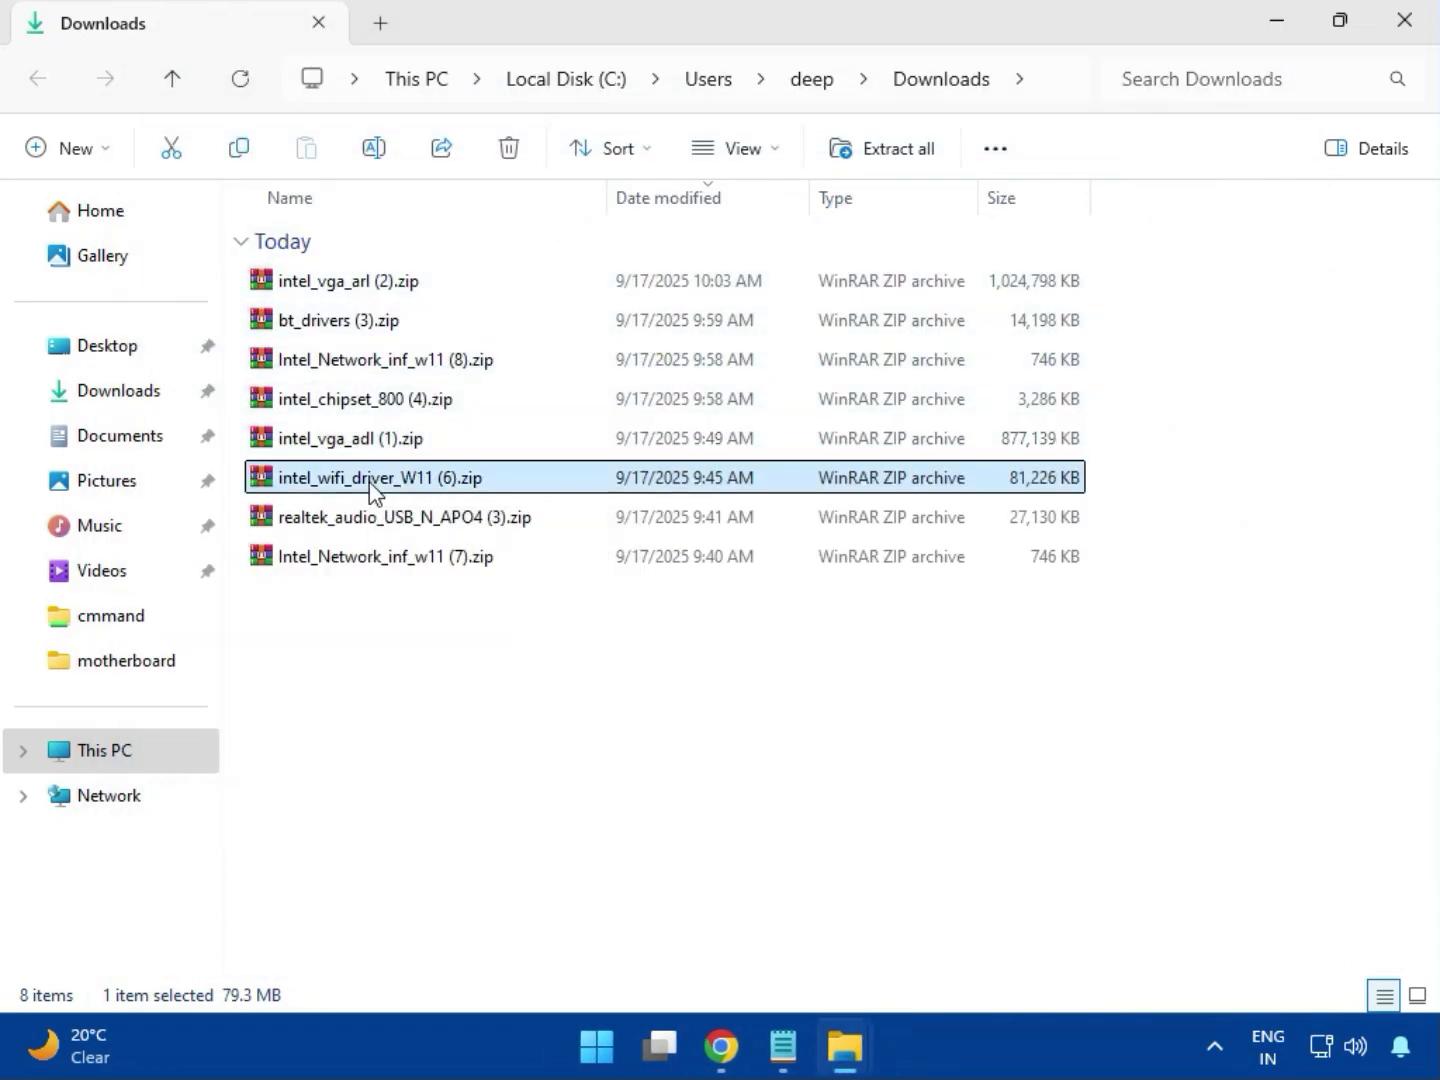
{"action": "double_click", "coordinate": [366, 479]}
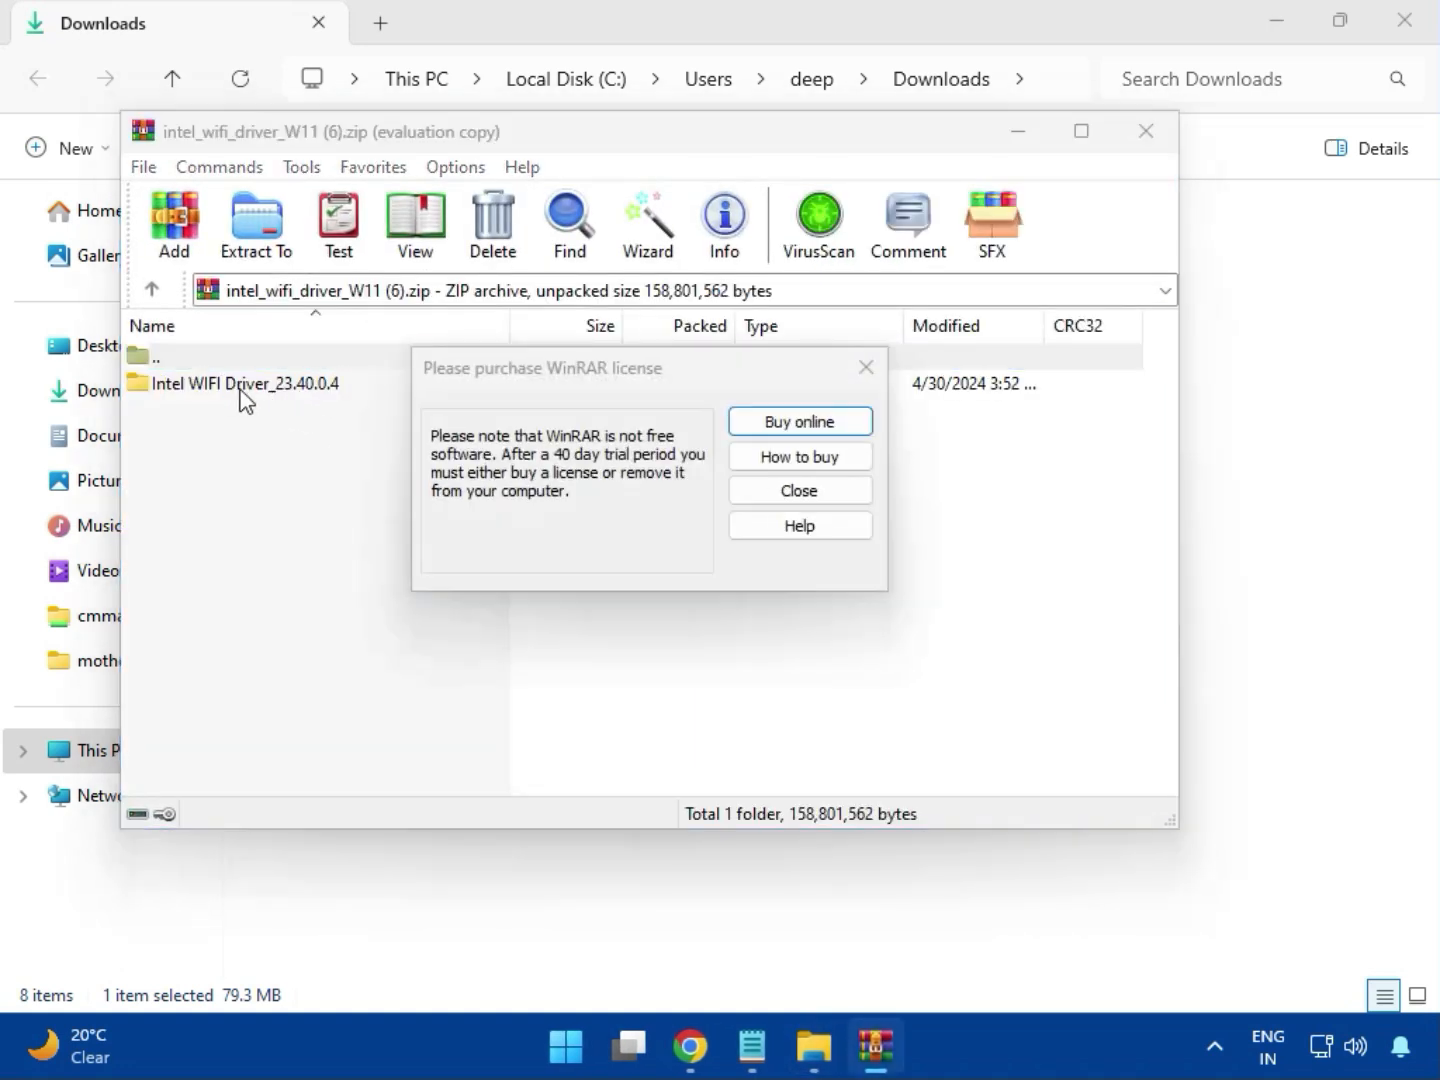
{"action": "left_click", "coordinate": [866, 368]}
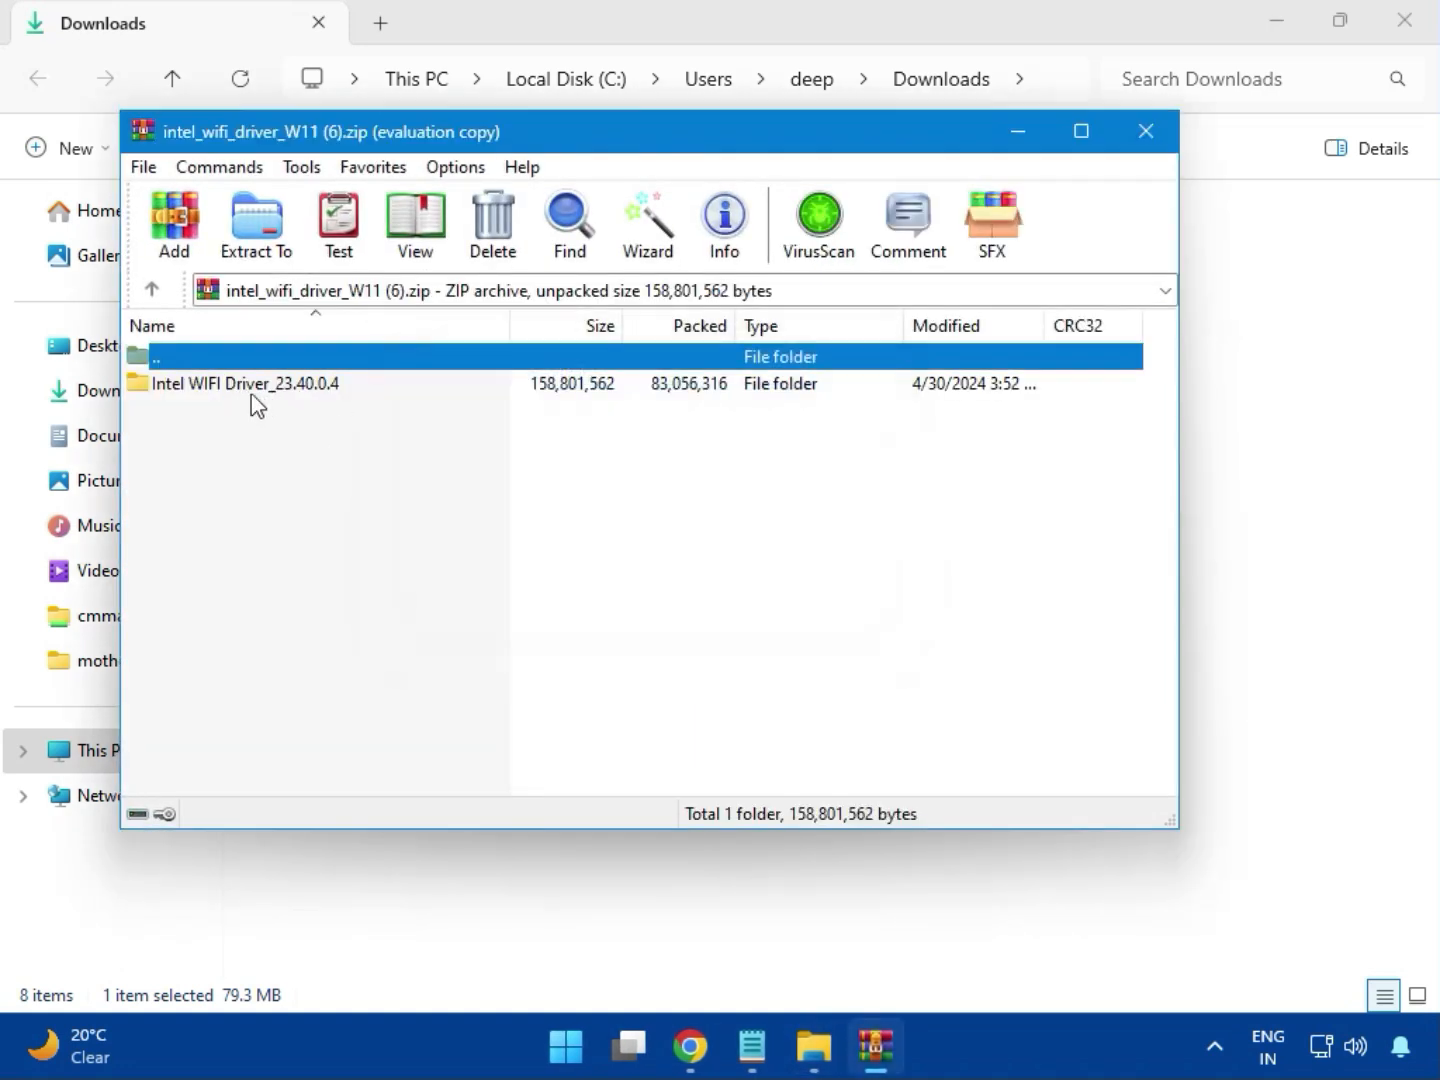
{"action": "double_click", "coordinate": [235, 386]}
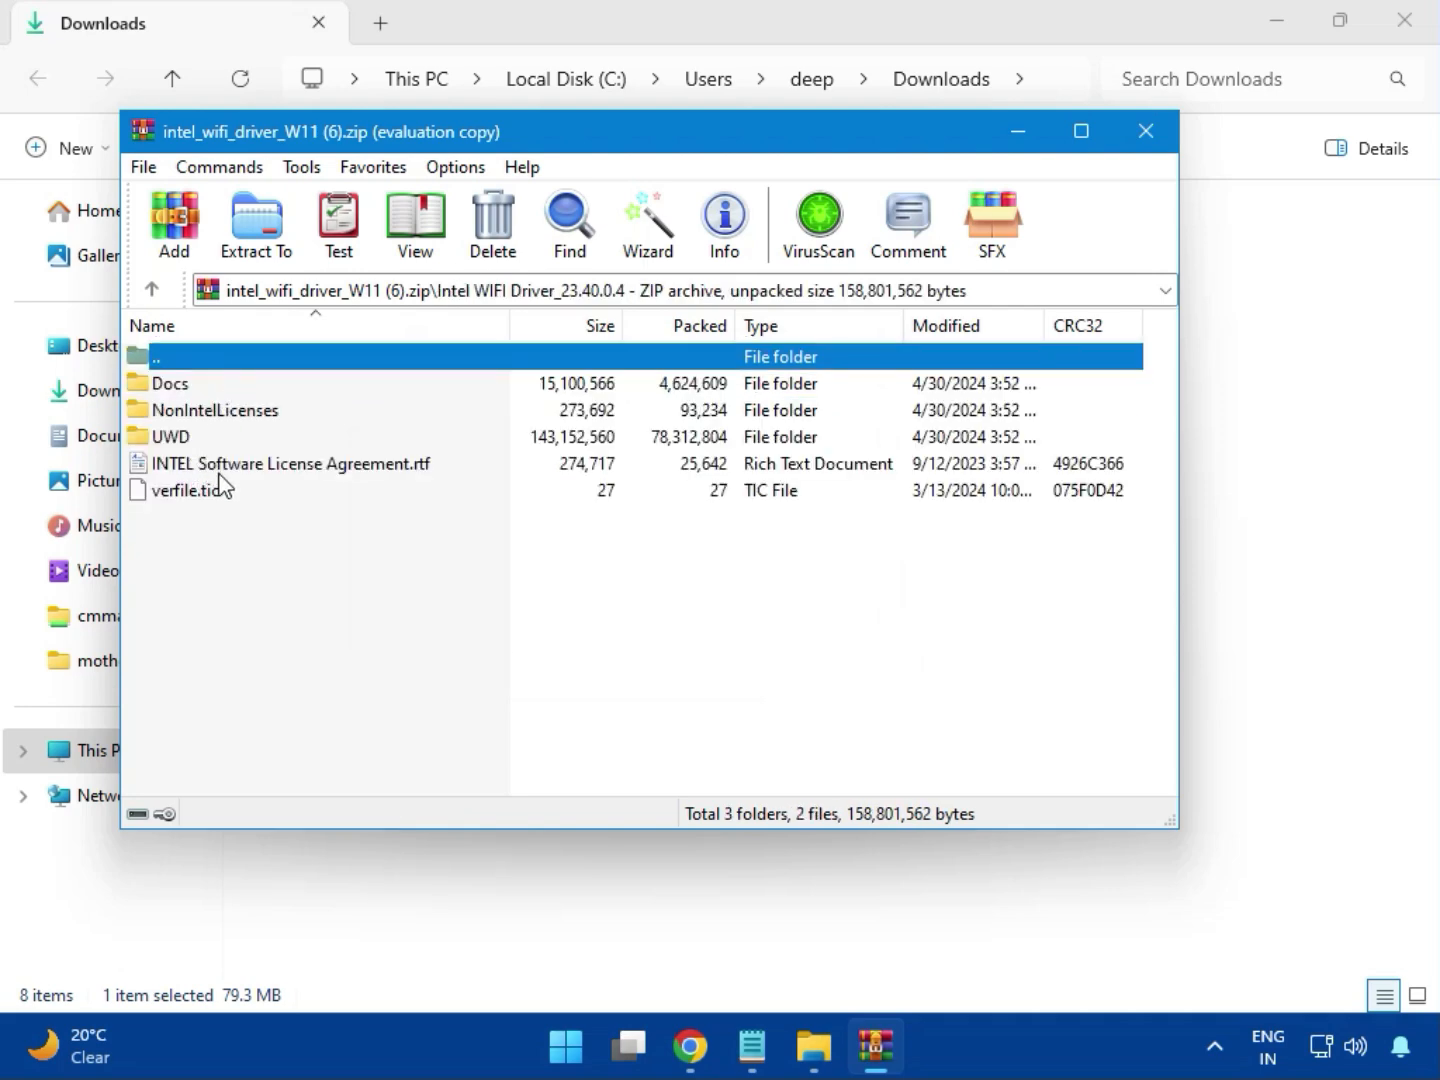
{"action": "double_click", "coordinate": [192, 436]}
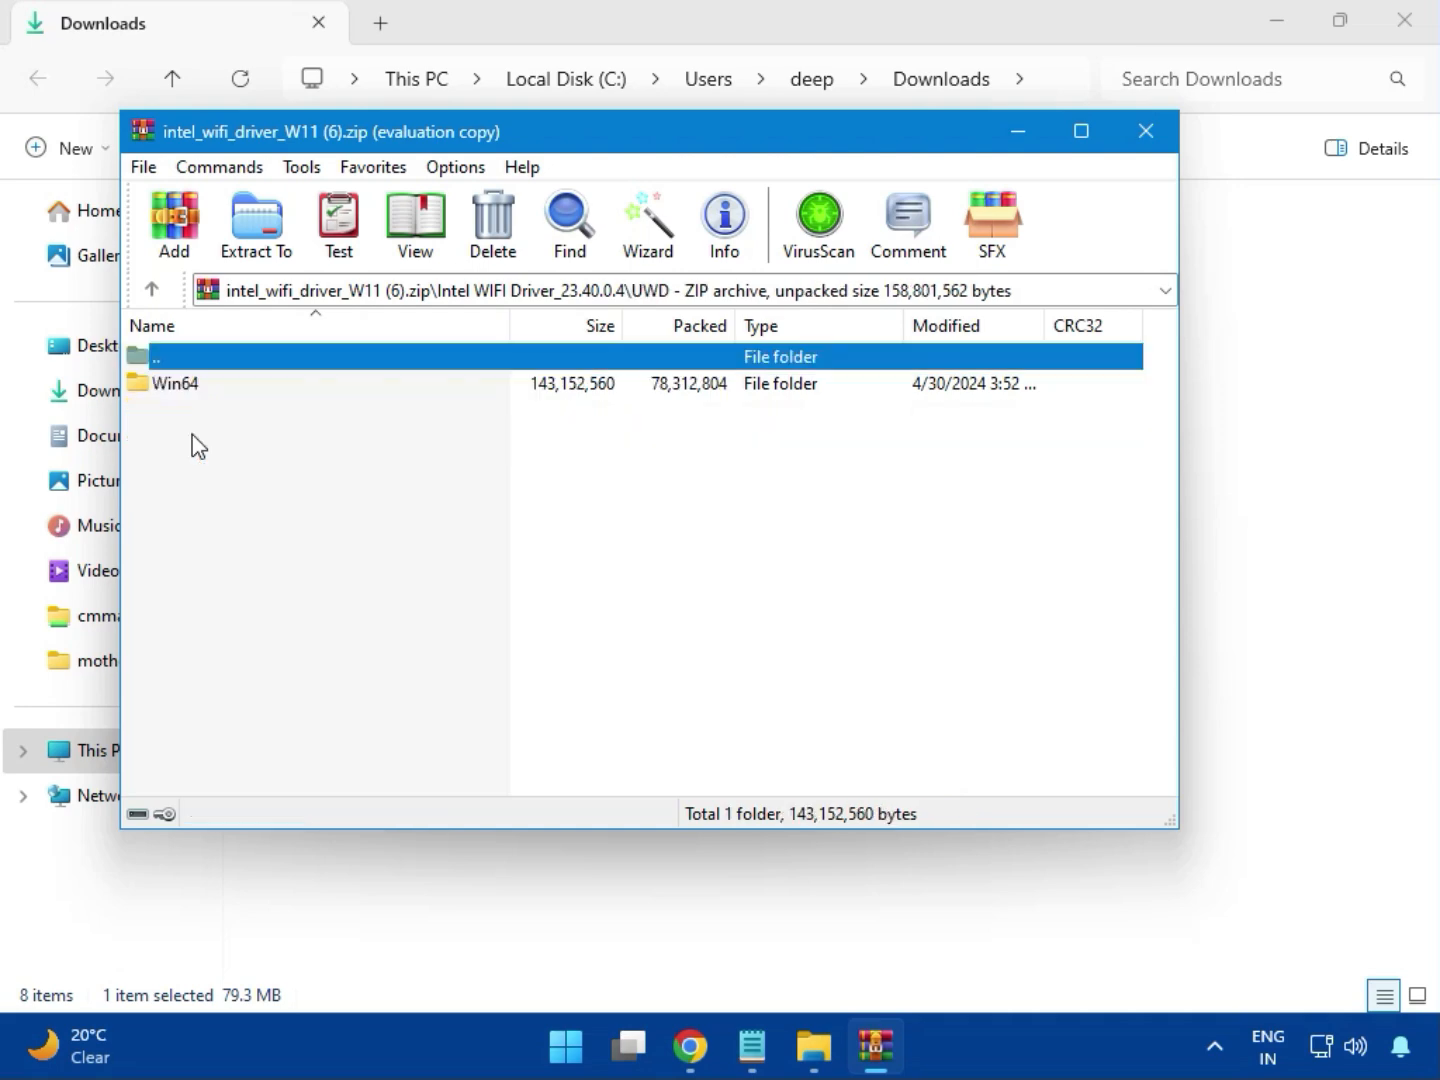
{"action": "left_click", "coordinate": [197, 398]}
{"action": "double_click", "coordinate": [197, 385]}
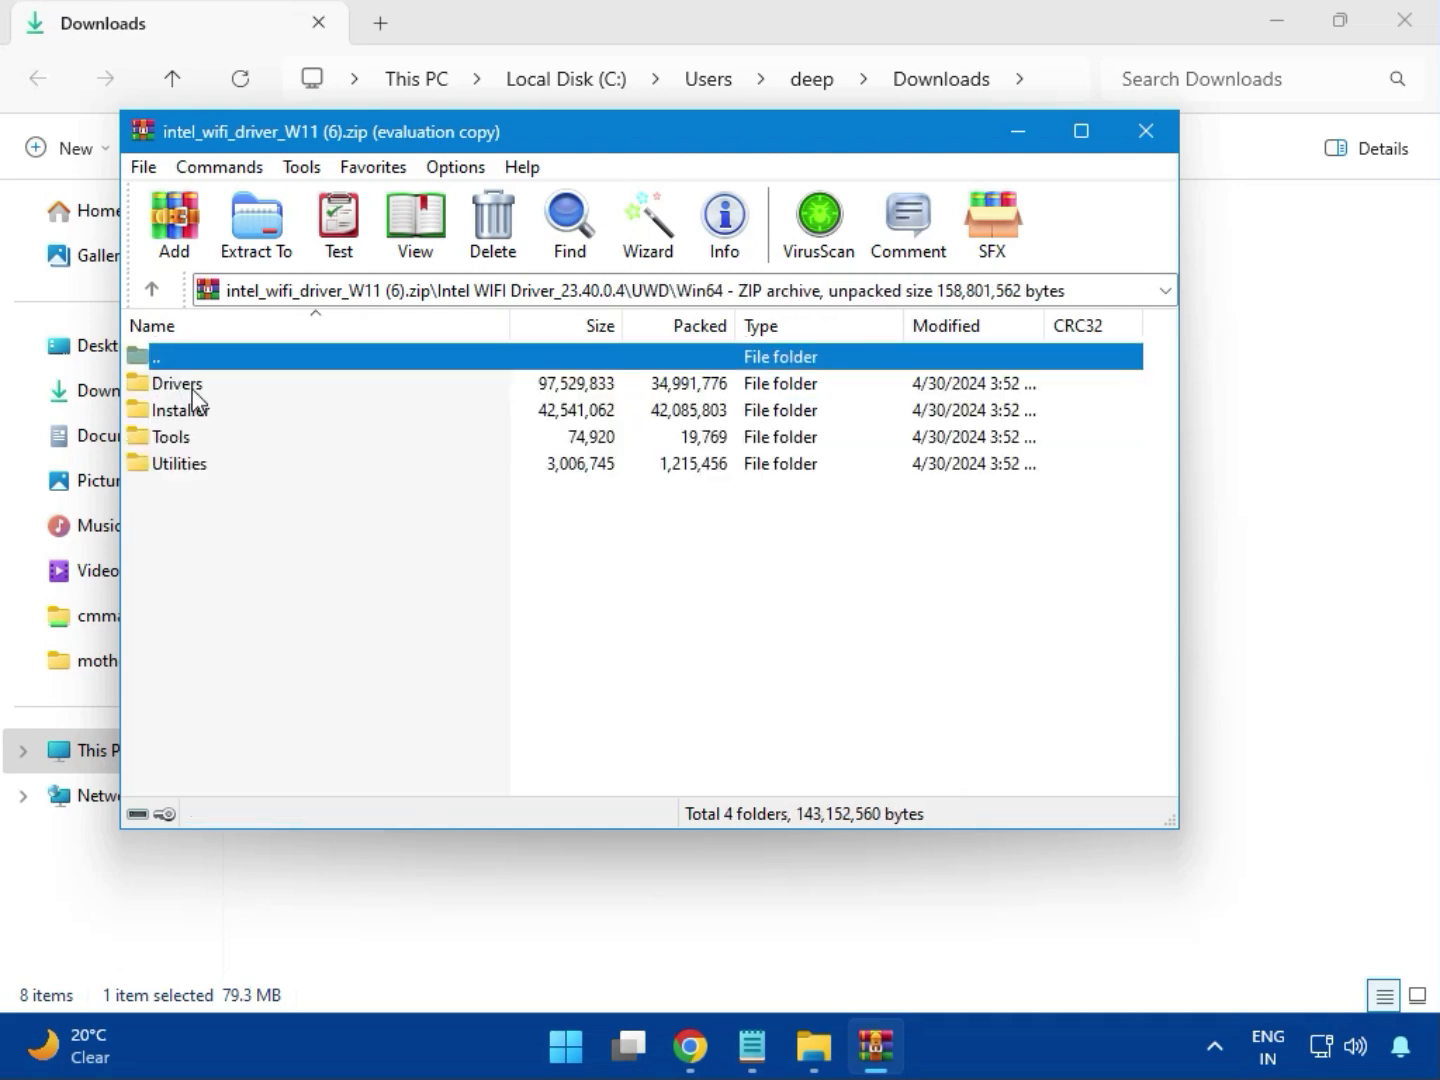
Look through the files in the Drivers folder of the Wi-Fi archive and return to the Win64 folder.
{"action": "double_click", "coordinate": [196, 385]}
{"action": "scroll", "coordinate": [263, 597], "scroll_direction": "down", "scroll_amount": 2}
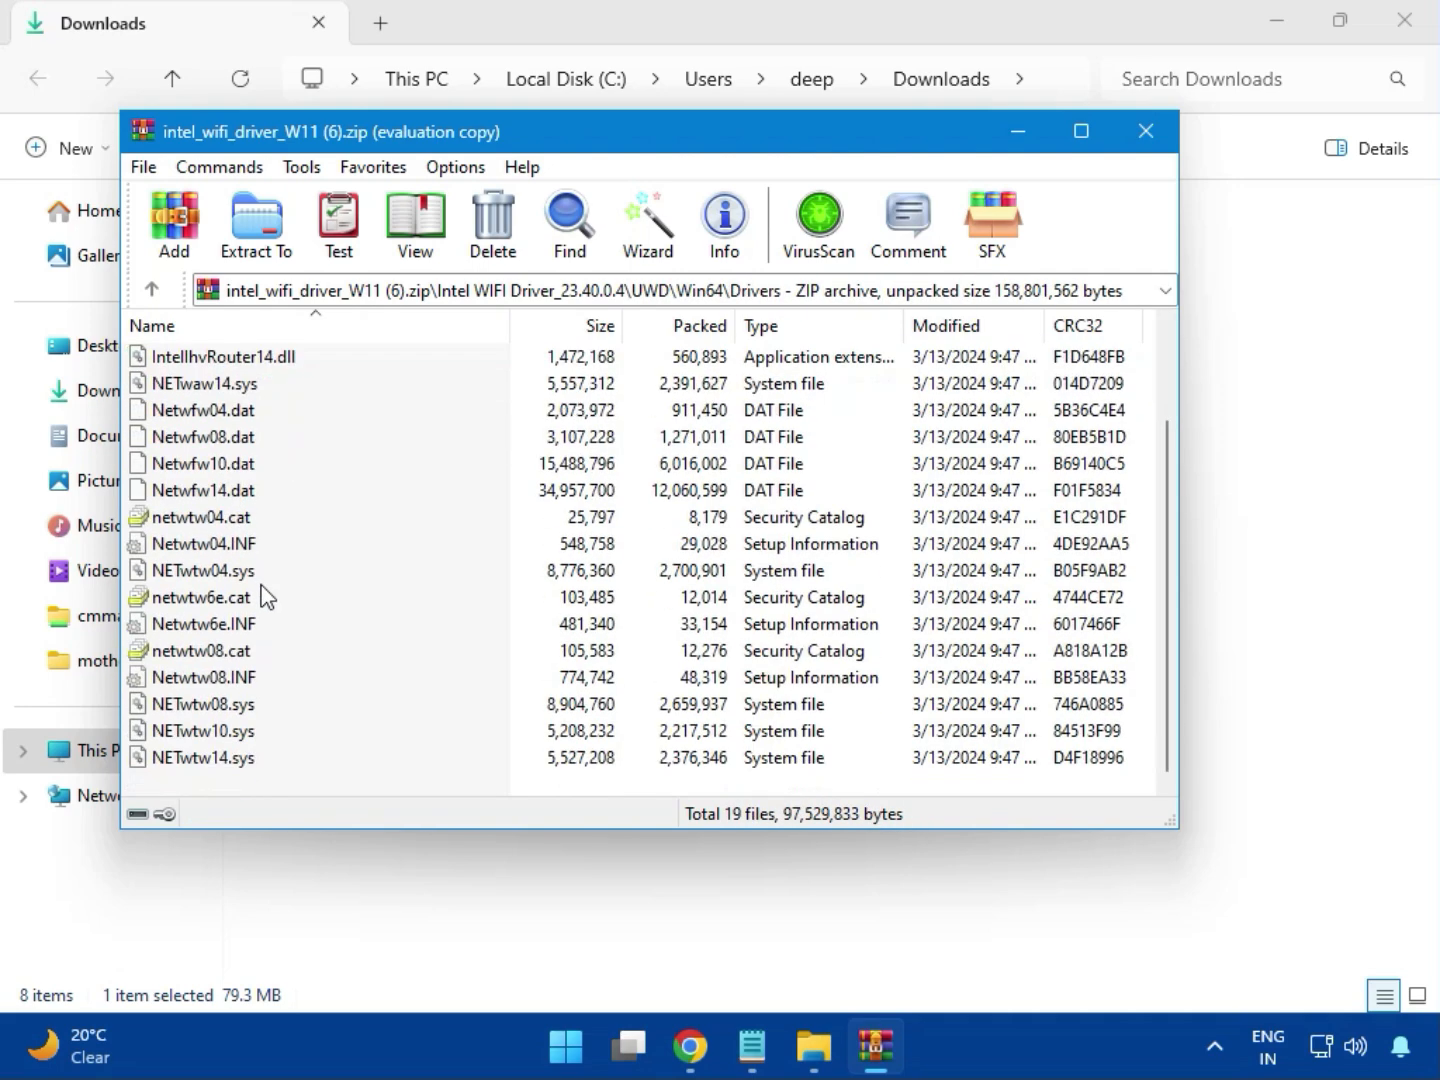
{"action": "scroll", "coordinate": [250, 665], "scroll_direction": "up", "scroll_amount": 2}
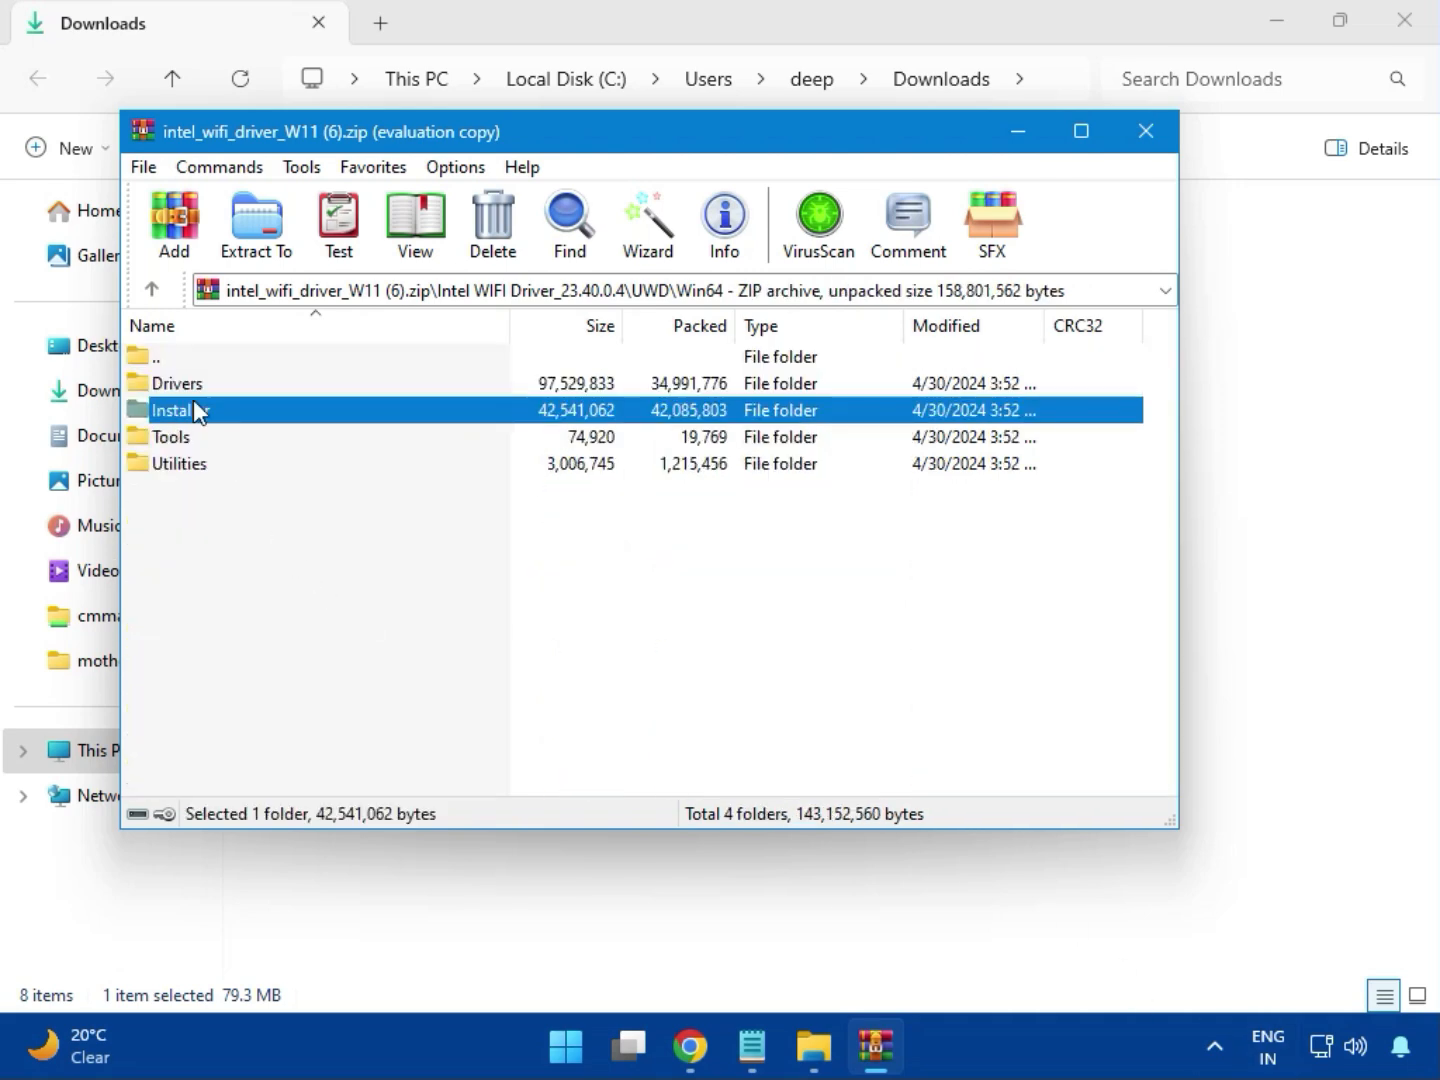
Run WirelessSetup.exe from the Installer folder and continue from the Intel Software Installer's welcome page.
{"action": "double_click", "coordinate": [205, 419]}
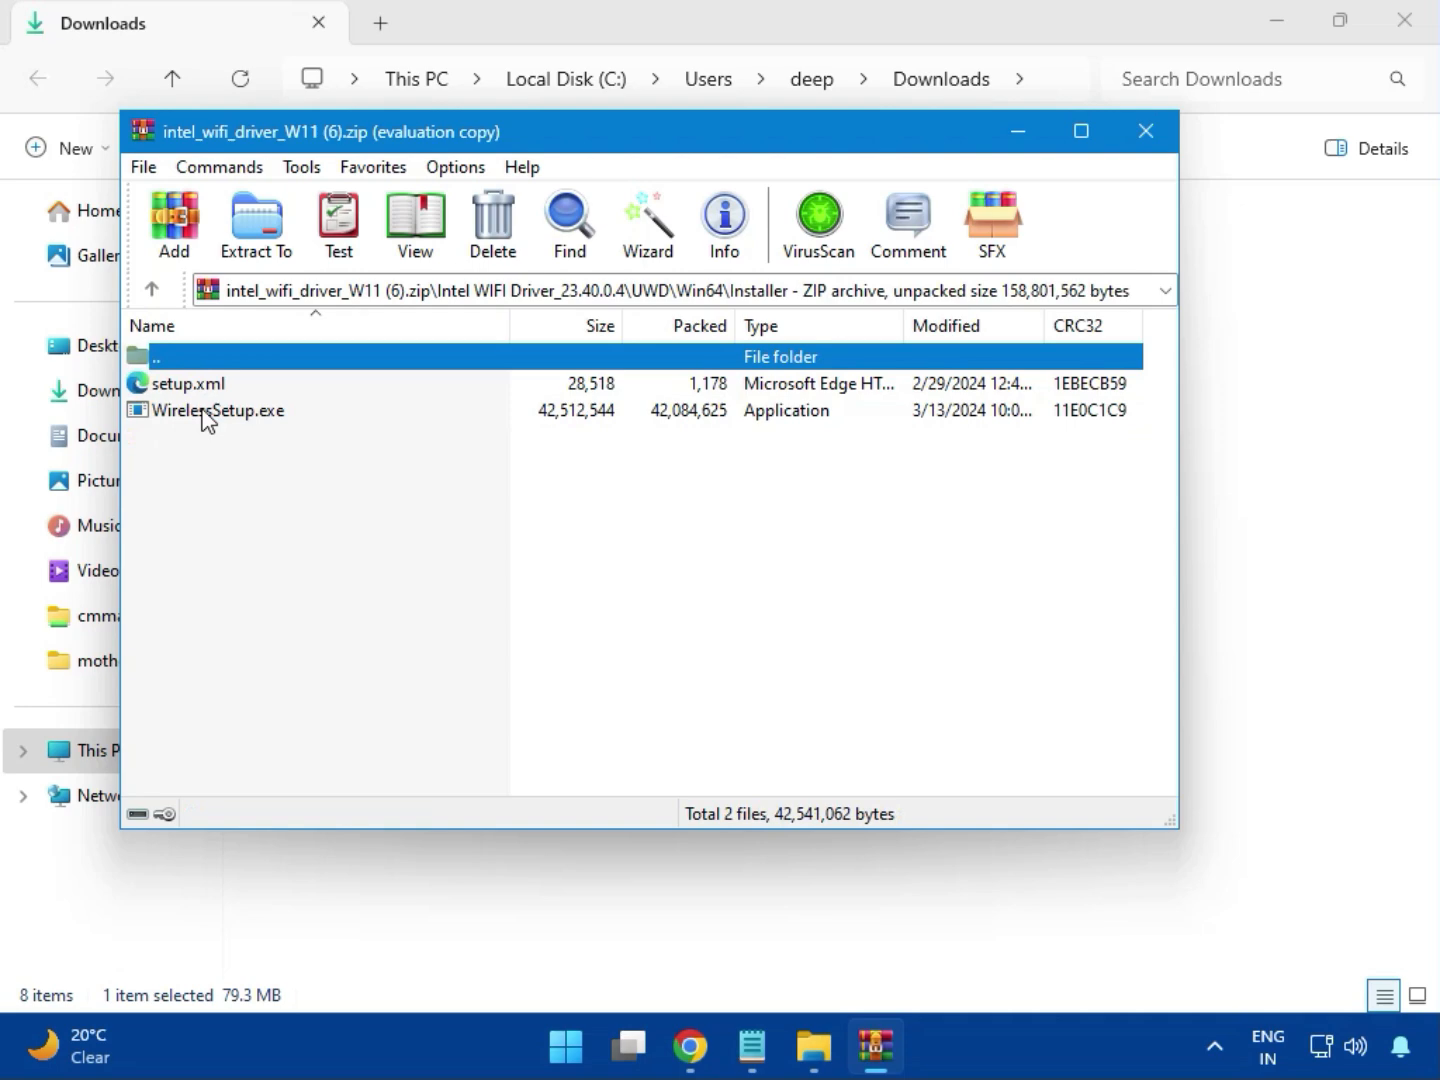
{"action": "double_click", "coordinate": [211, 418]}
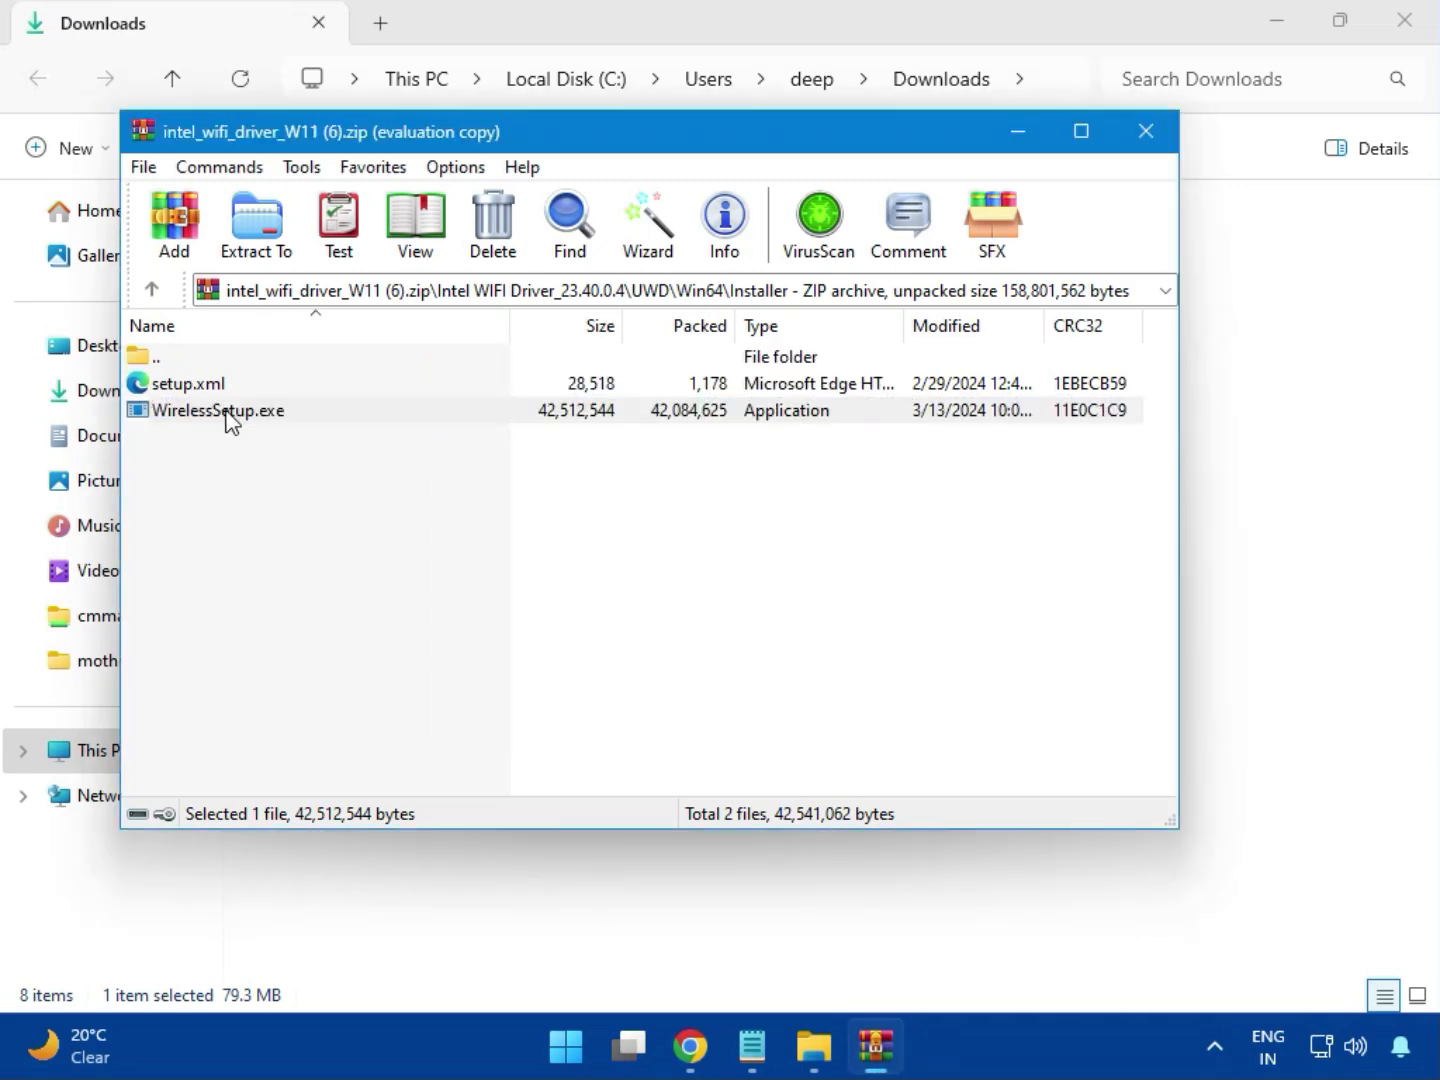
{"action": "double_click", "coordinate": [230, 418]}
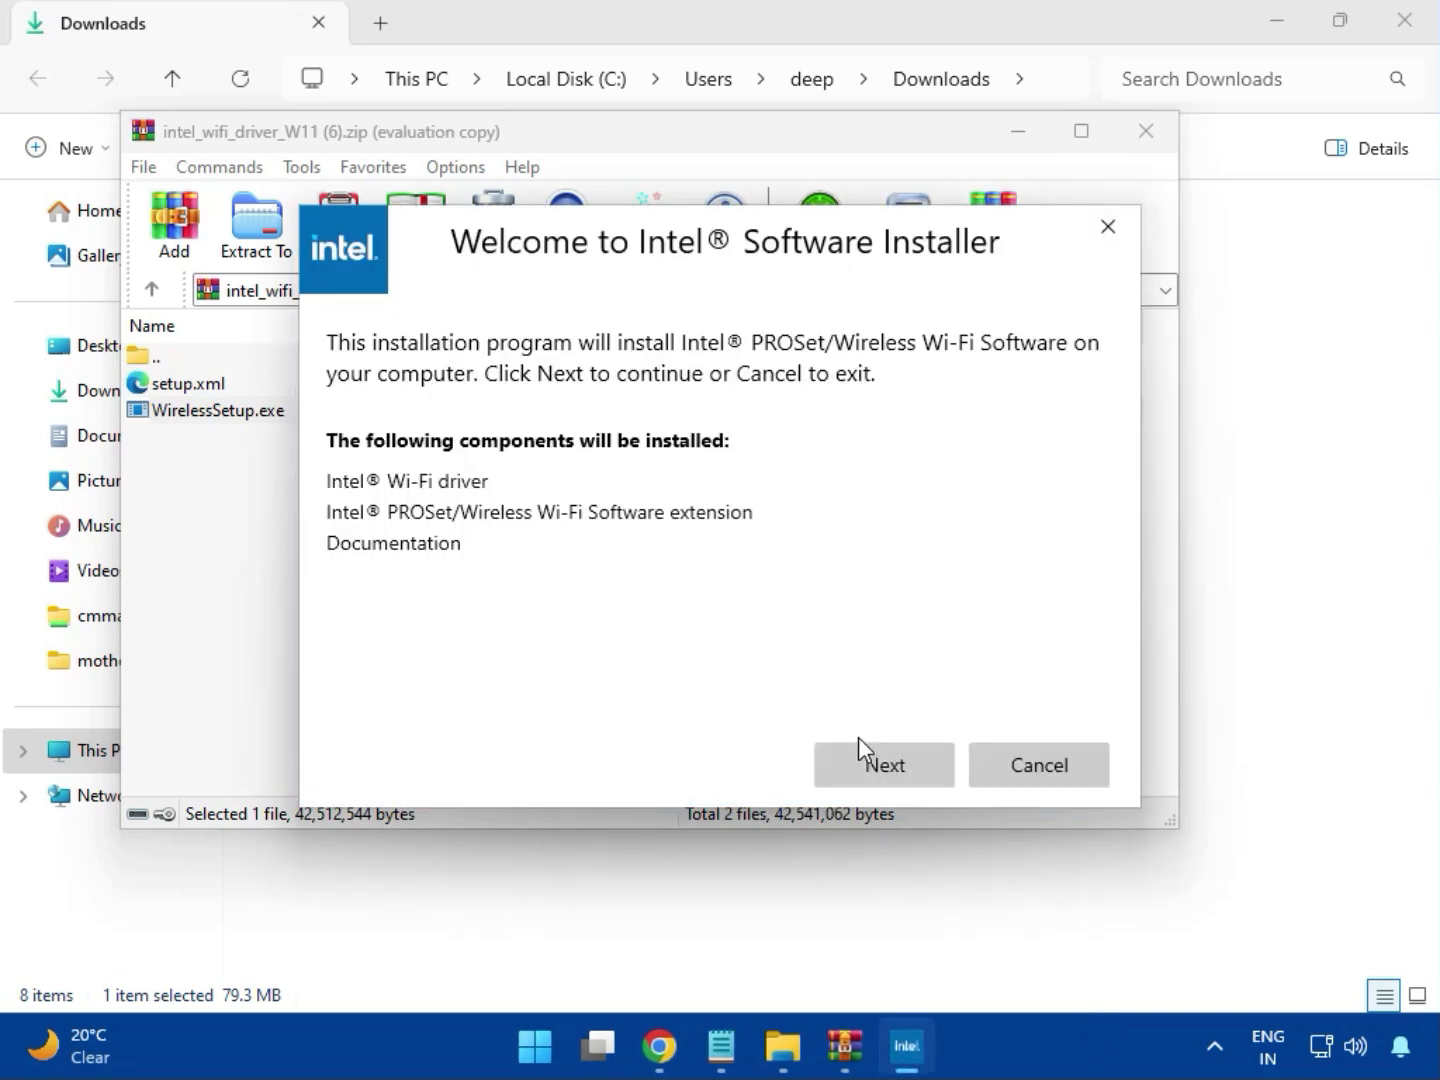
{"action": "left_click", "coordinate": [881, 755]}
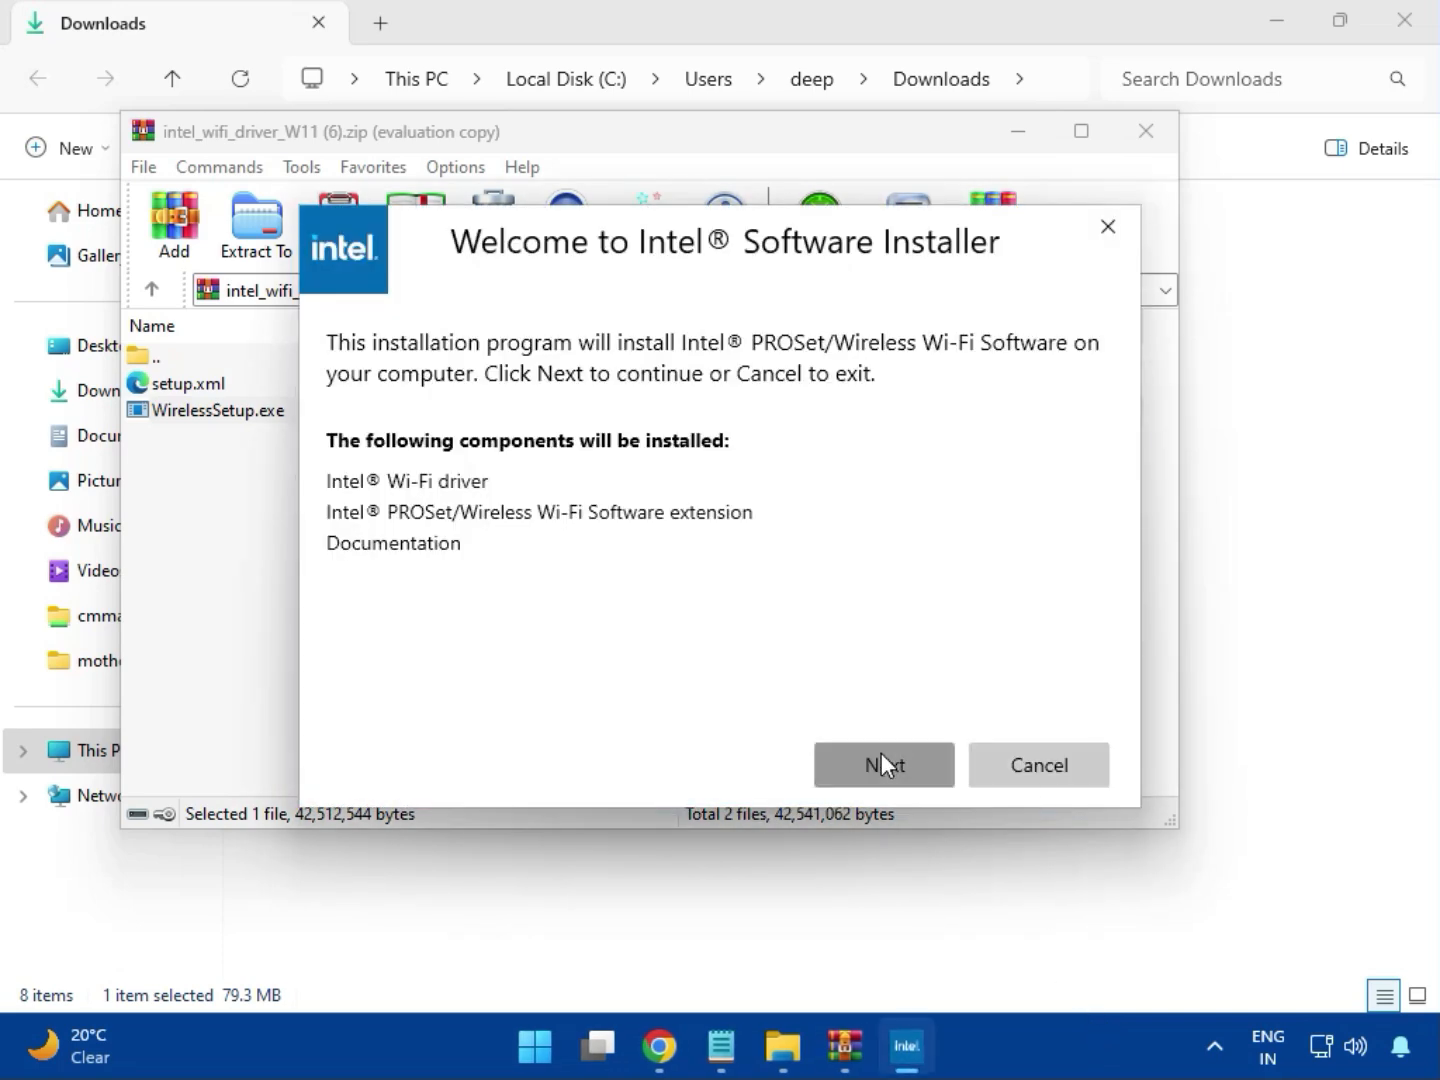
Accept the license terms, install the Intel Wi-Fi software with administrator permission, finish the installer and close the Wi-Fi archive.
{"action": "left_click", "coordinate": [630, 712]}
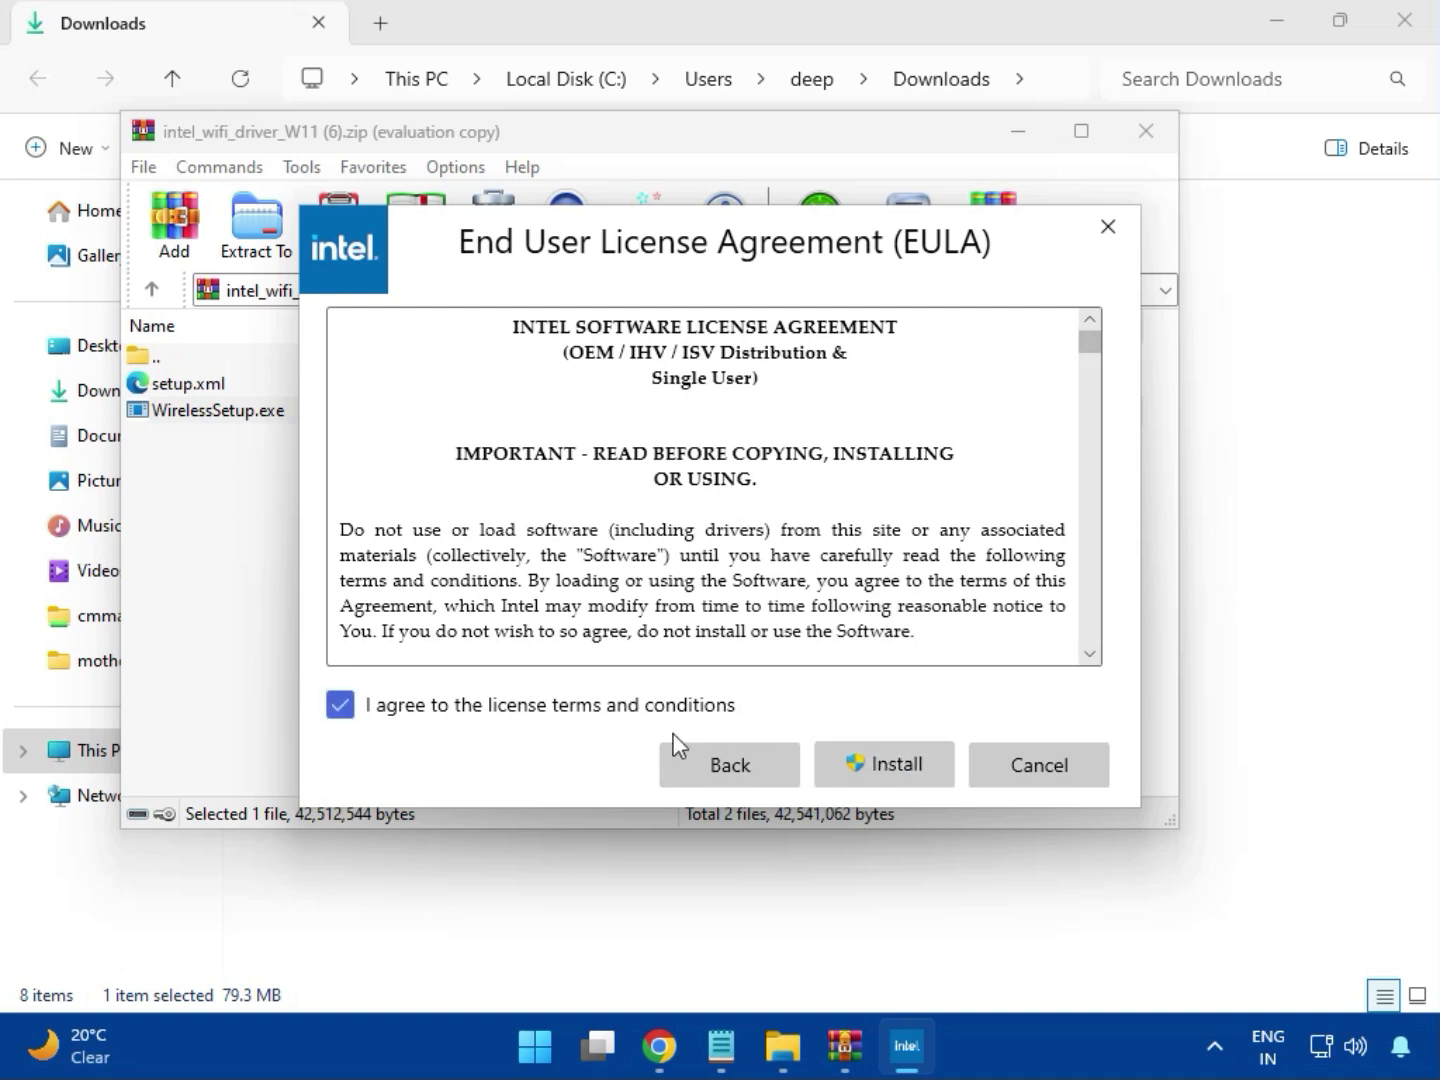
{"action": "left_click", "coordinate": [899, 772]}
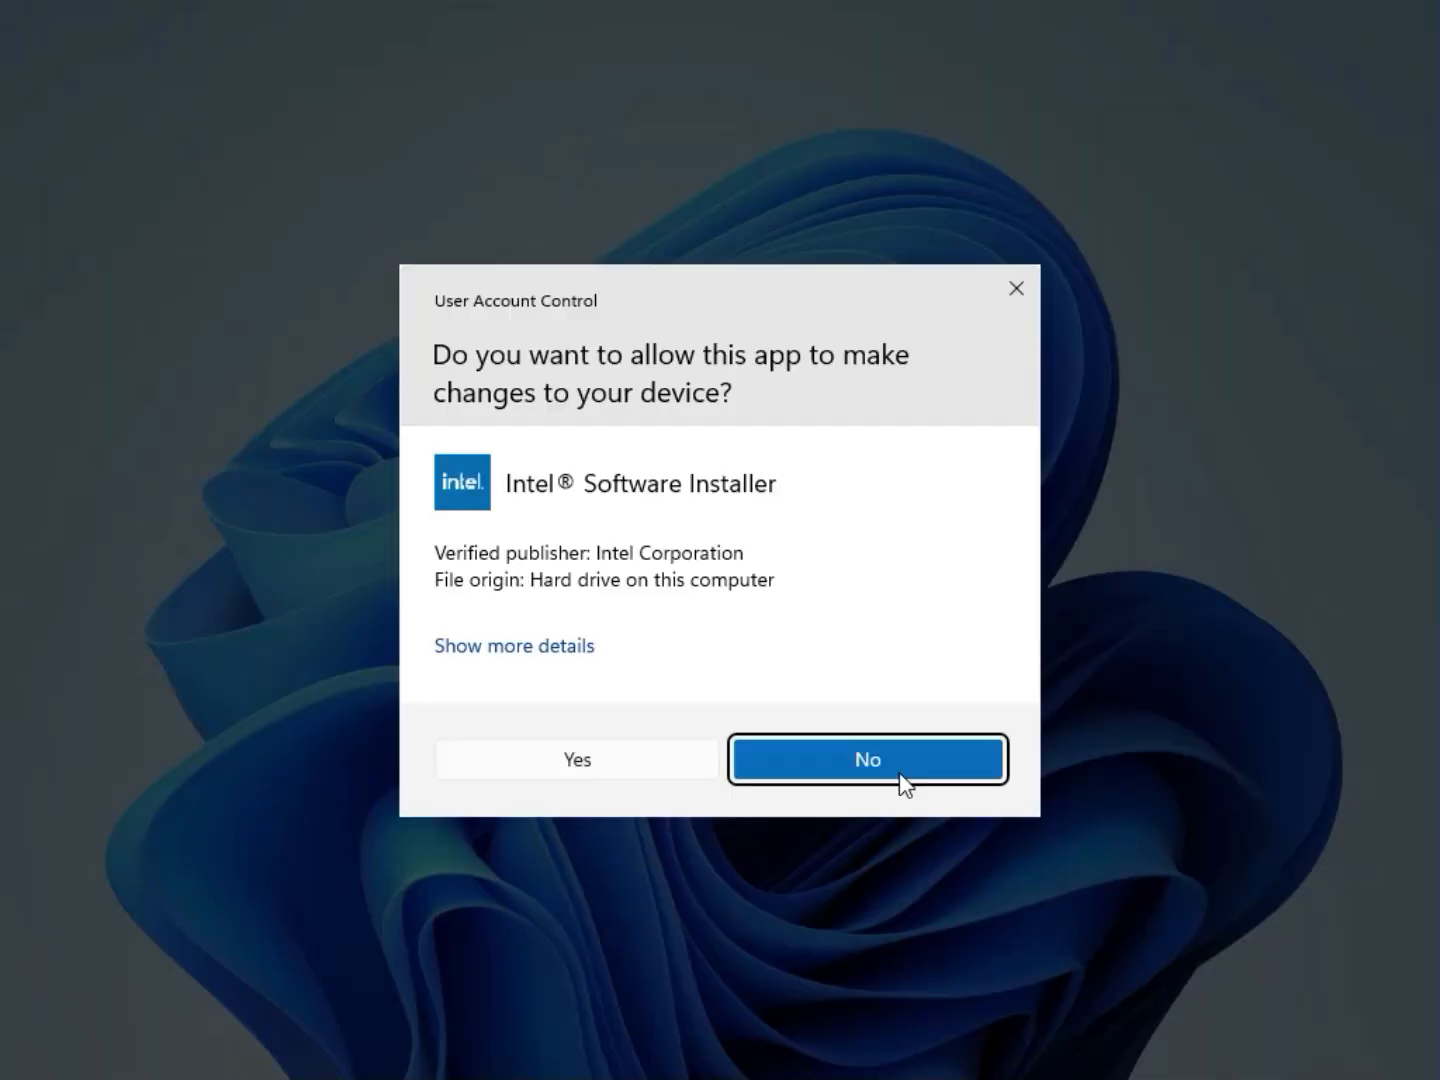
{"action": "left_click", "coordinate": [652, 774]}
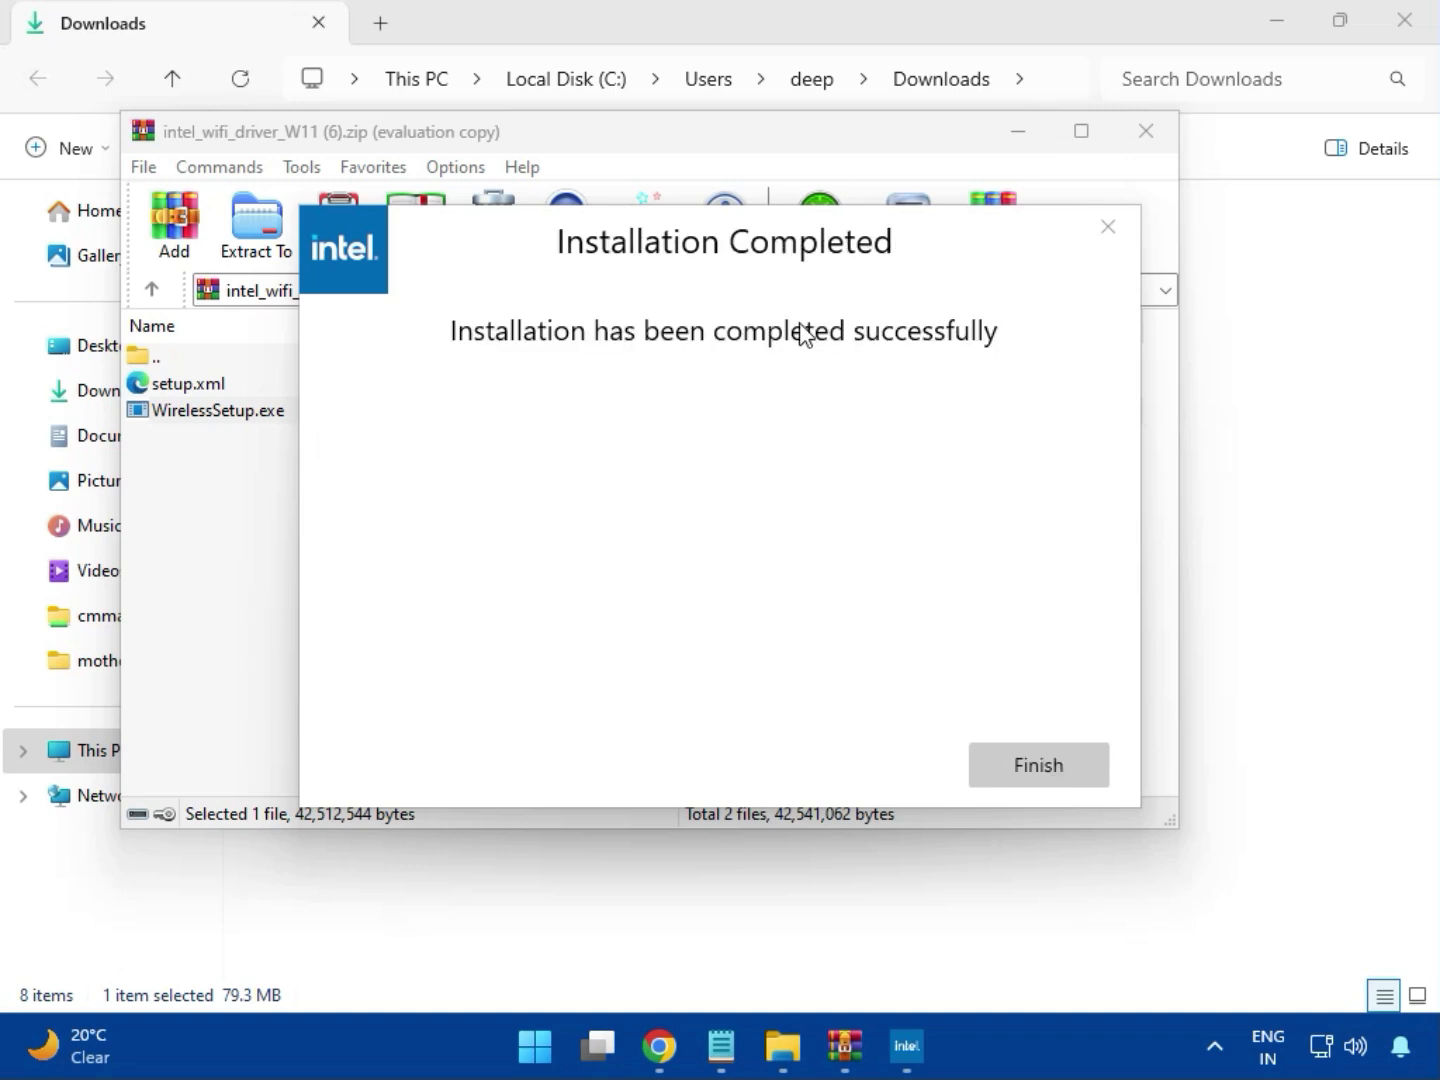
{"action": "left_click", "coordinate": [1038, 766]}
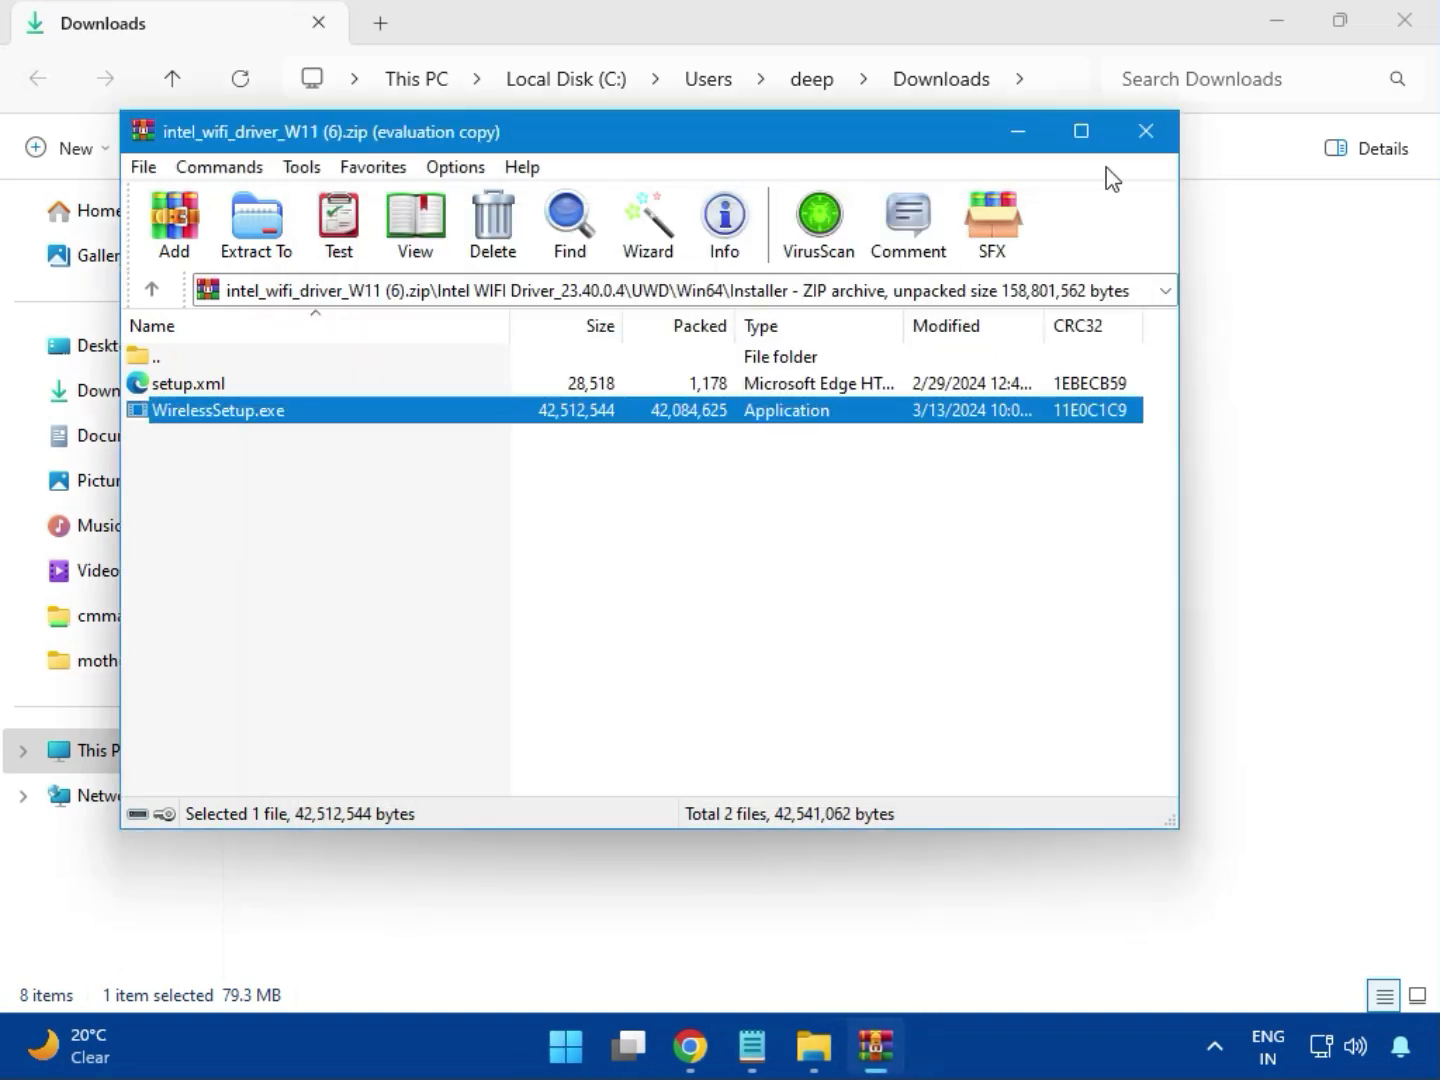
{"action": "left_click", "coordinate": [1147, 131]}
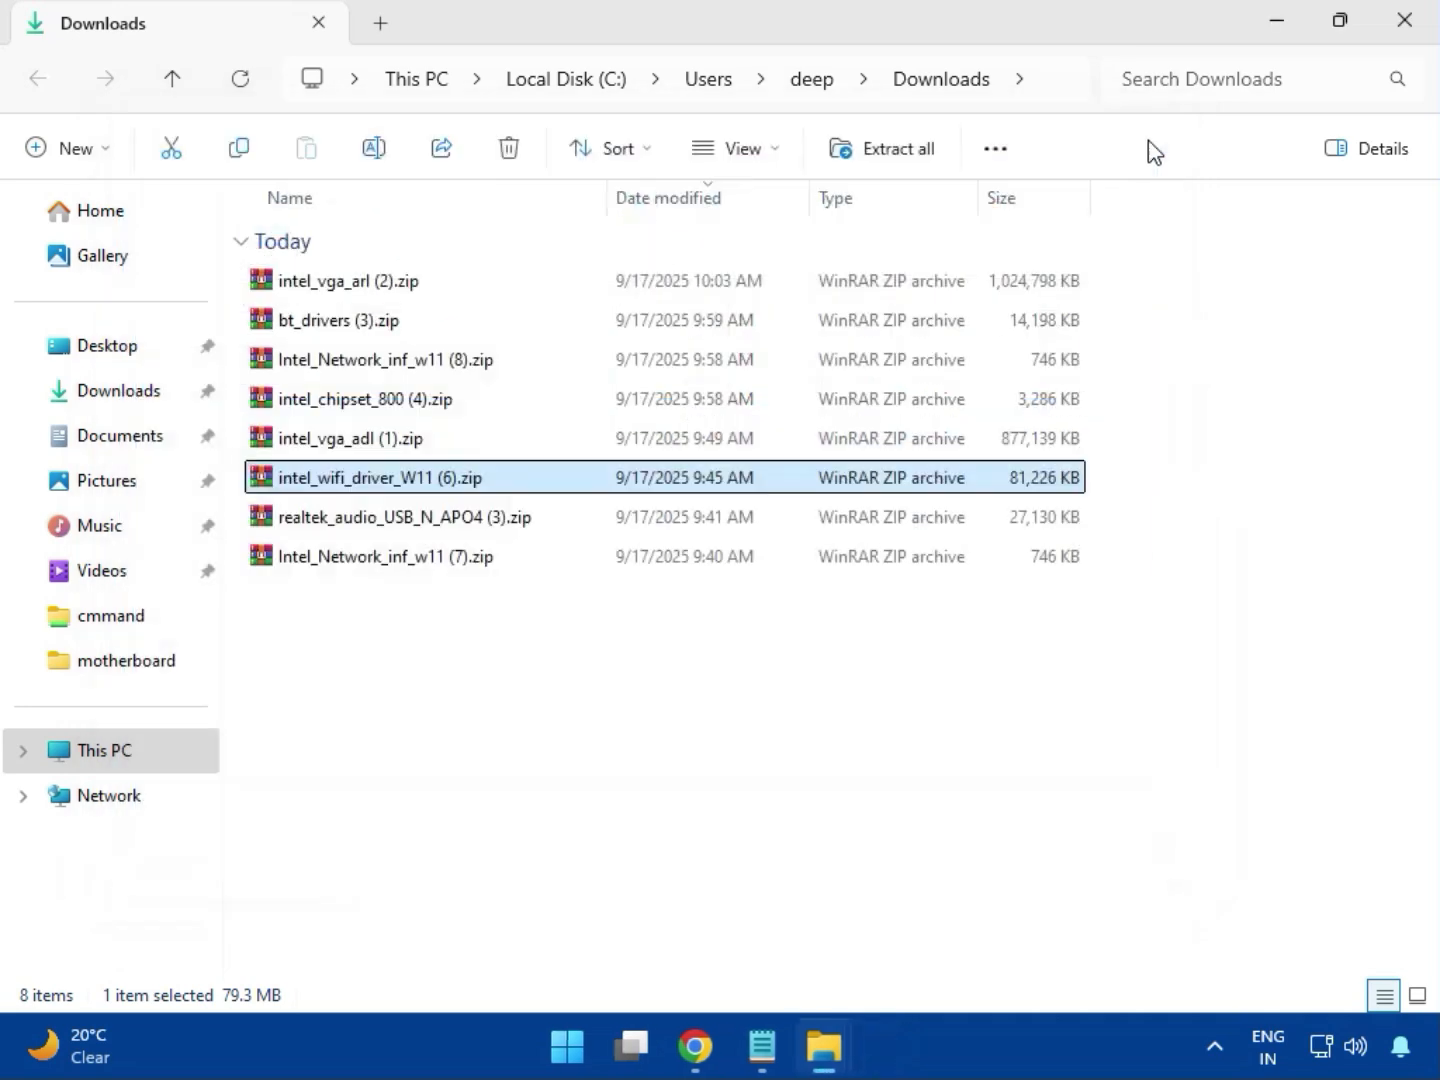
Open realtek_audio_USB_N_APO4 (3).zip, dismiss the WinRAR pop-up and go into the Realtek USB Universal Driver (include Nahimic APO4 Driver) folder.
{"action": "left_click", "coordinate": [433, 531]}
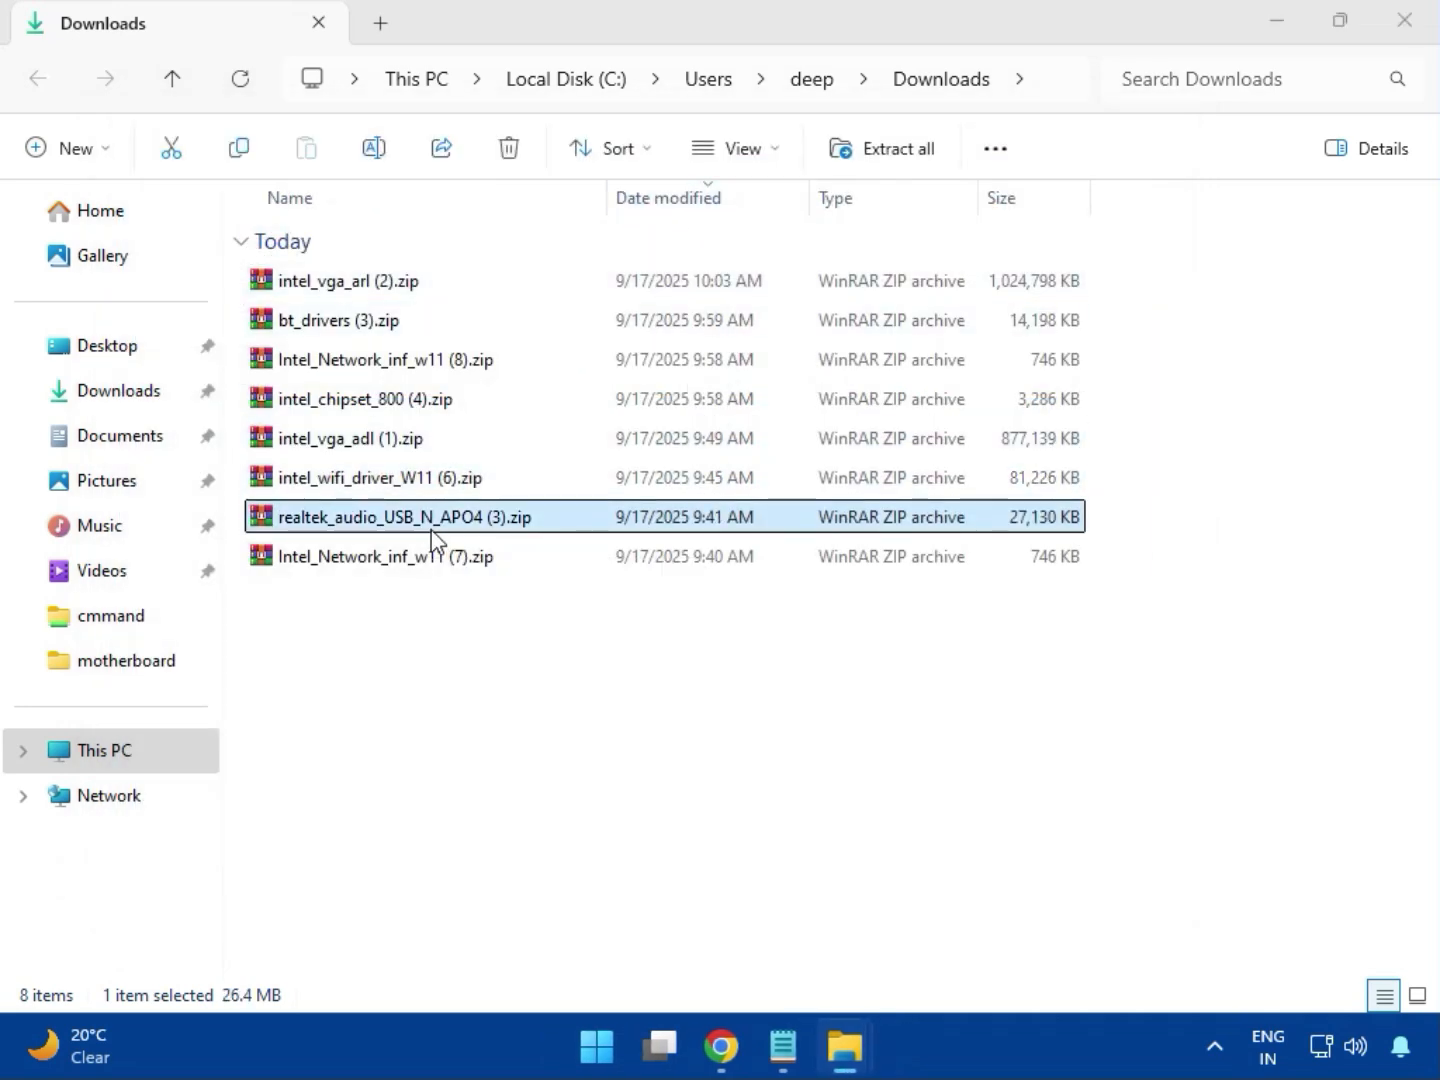
{"action": "double_click", "coordinate": [432, 540]}
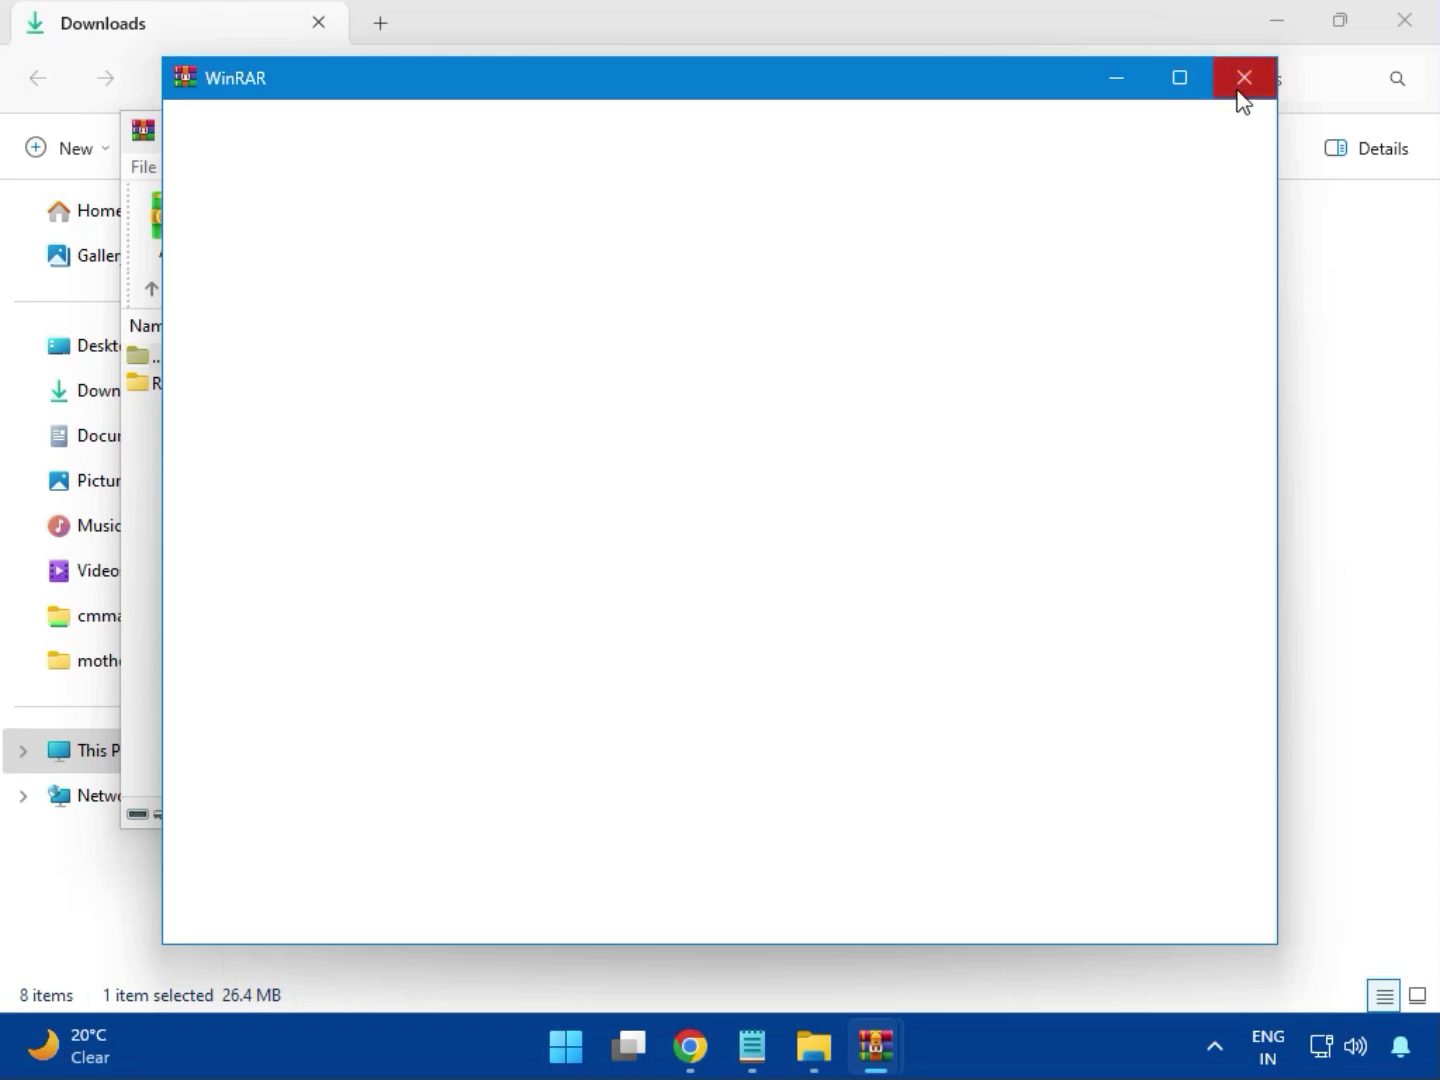
{"action": "left_click", "coordinate": [1240, 86]}
{"action": "double_click", "coordinate": [320, 400]}
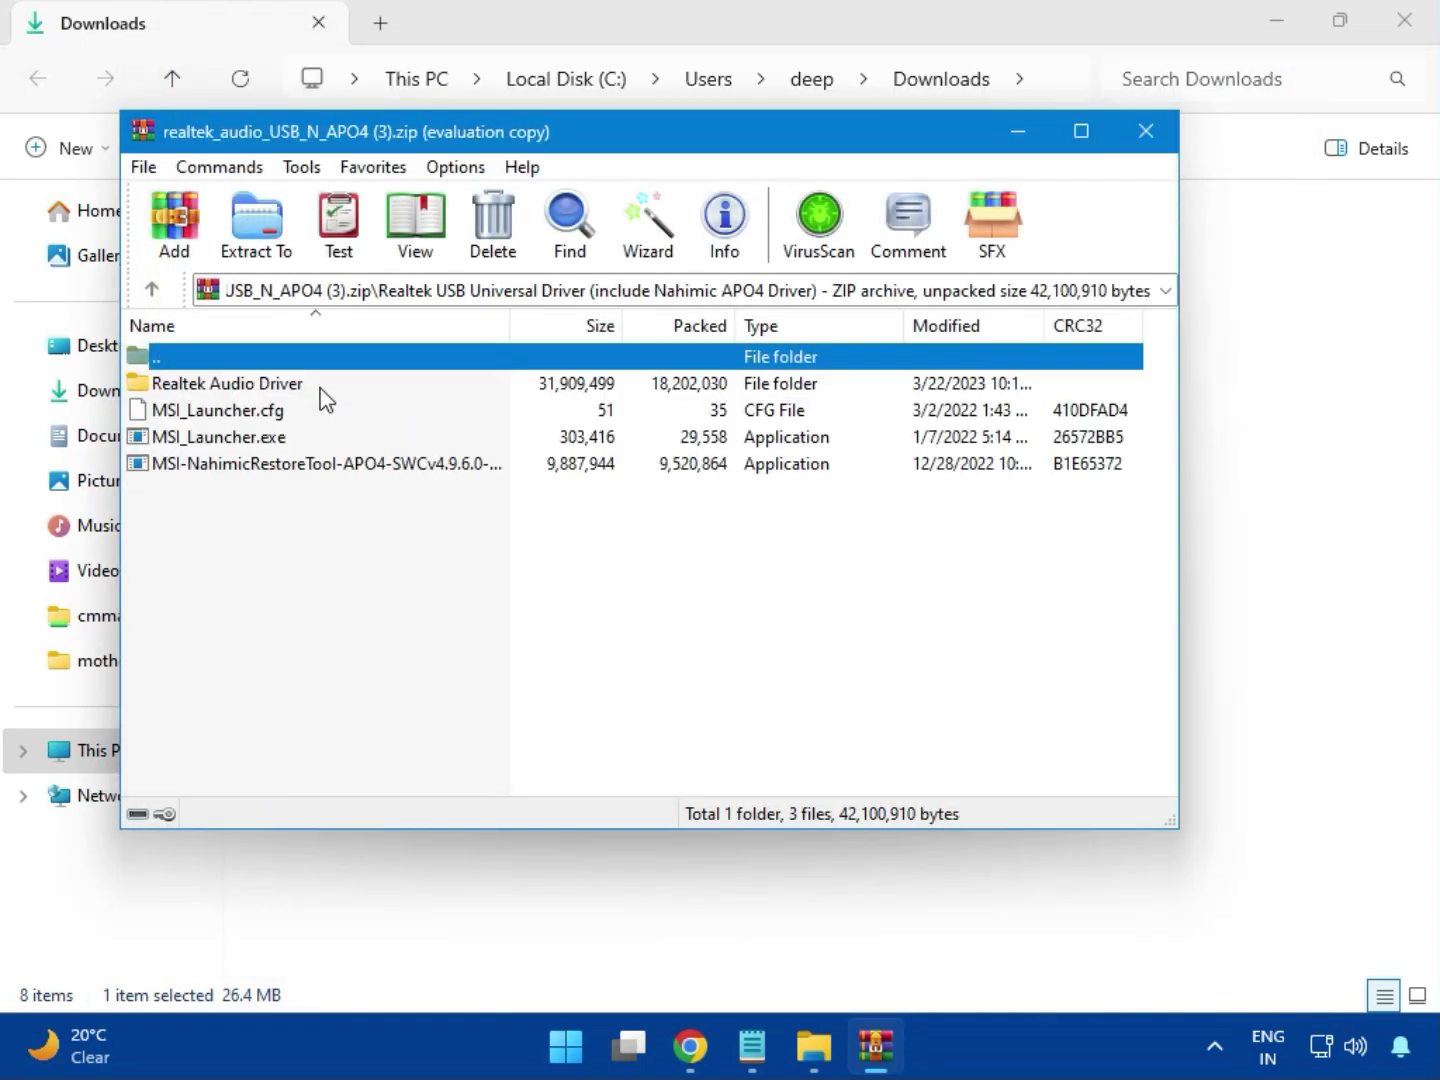
Run MSI_Launcher.exe from the Realtek audio archive, allow it to make changes, and close the archive and the Downloads folder.
{"action": "double_click", "coordinate": [255, 443]}
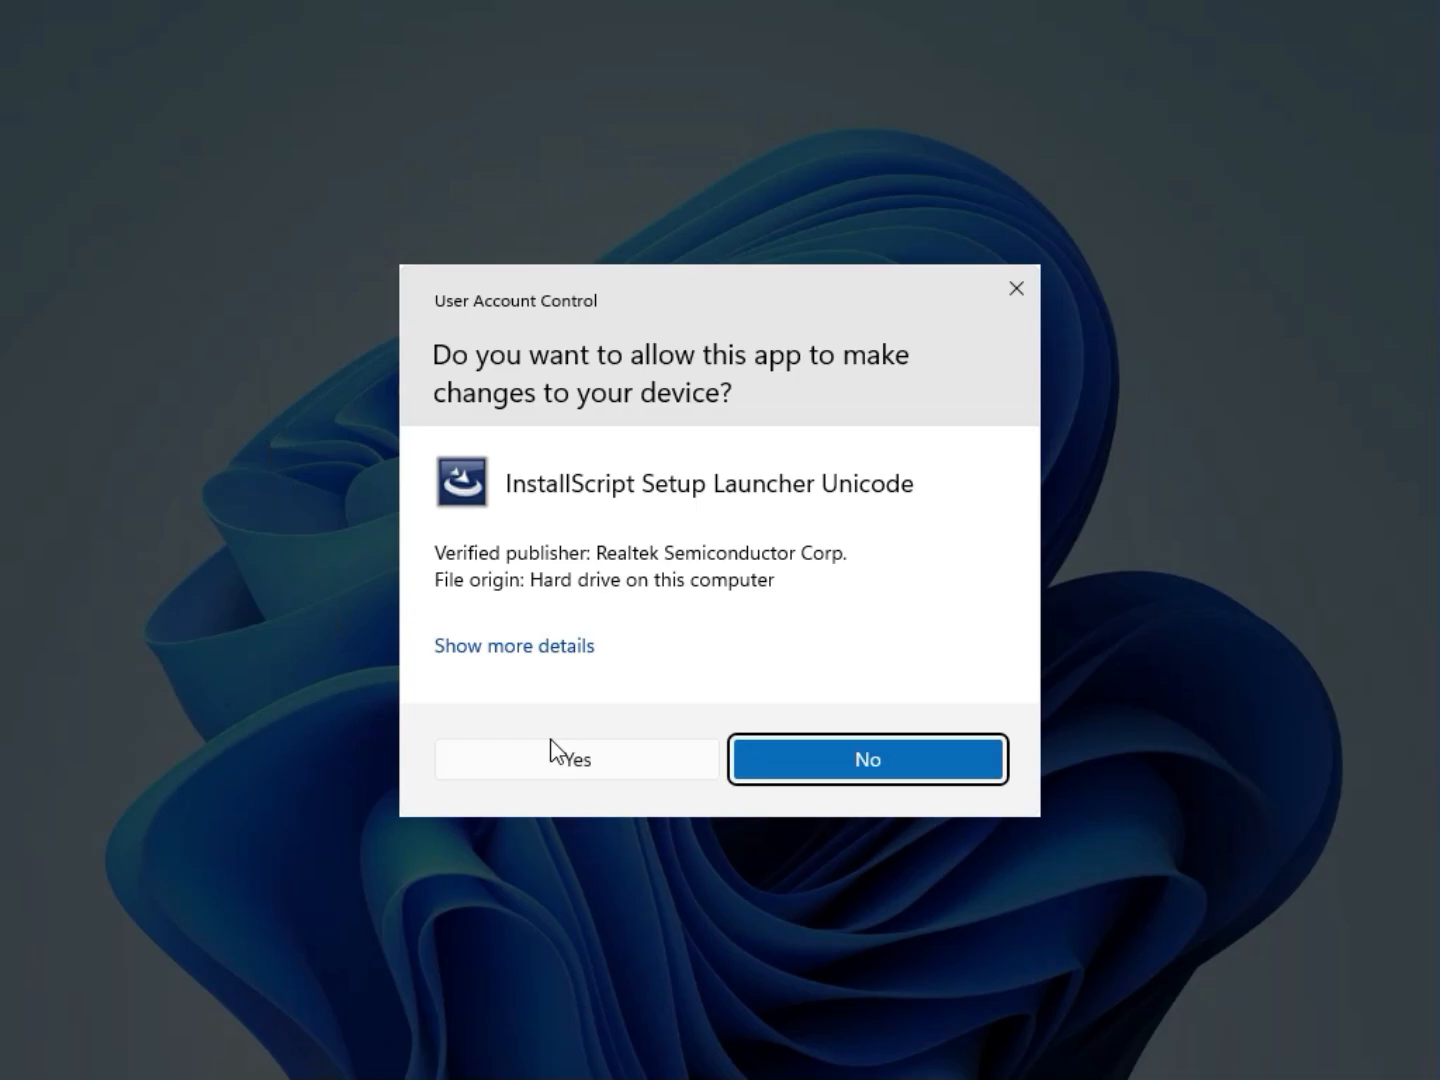
{"action": "left_click", "coordinate": [564, 757]}
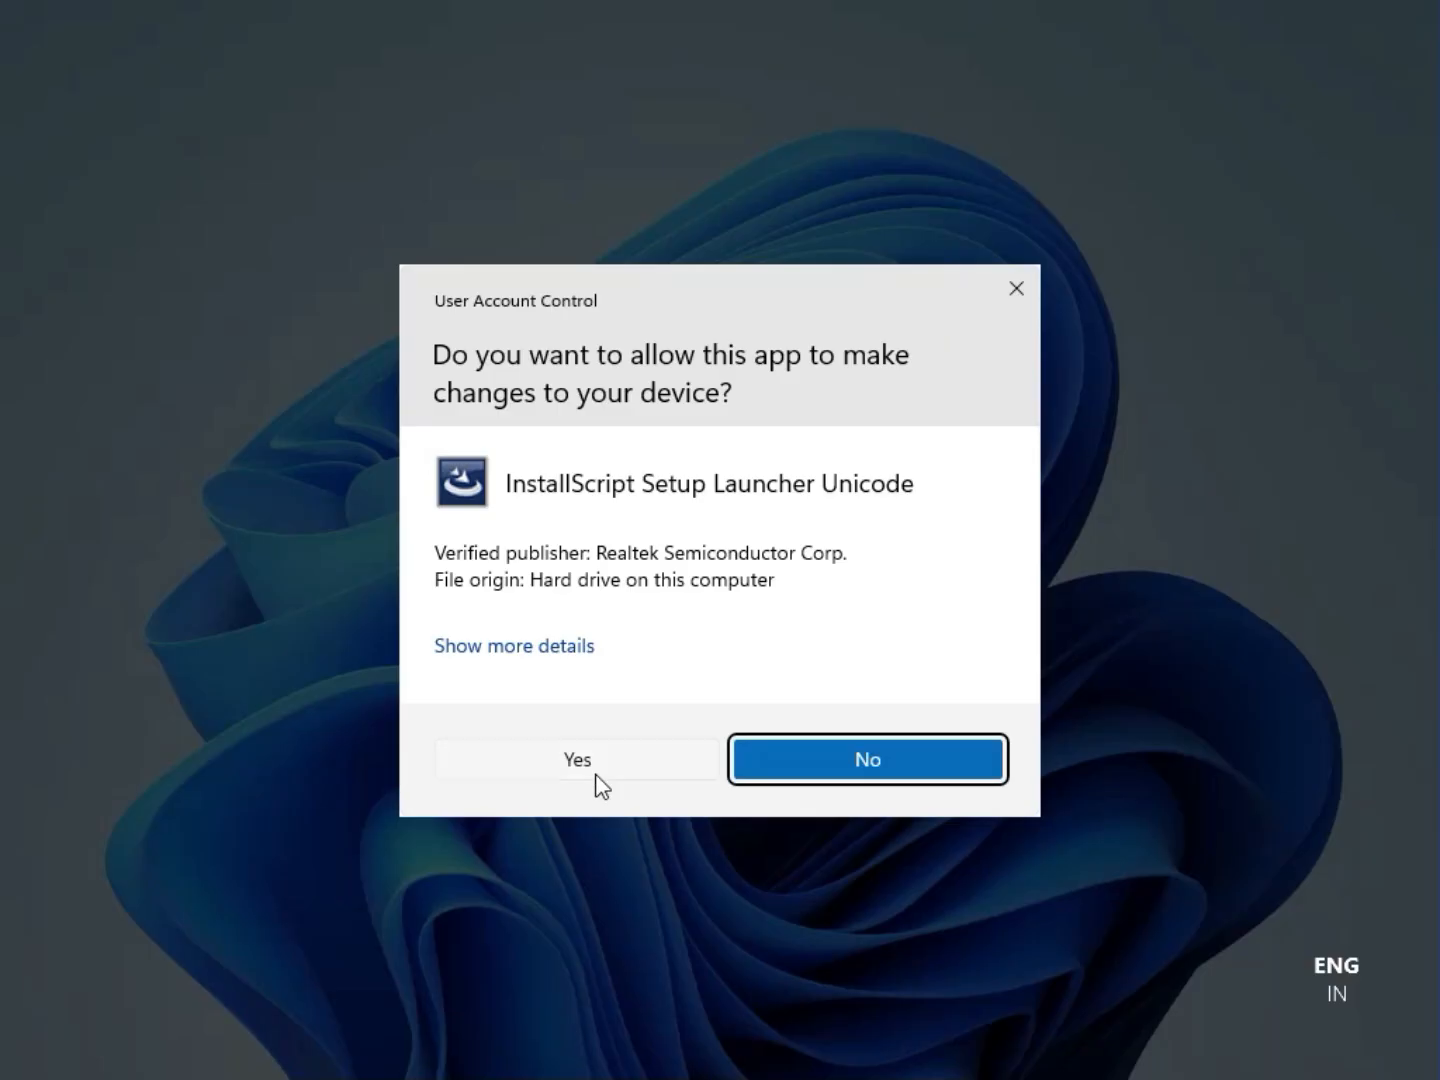
{"action": "left_click", "coordinate": [577, 752]}
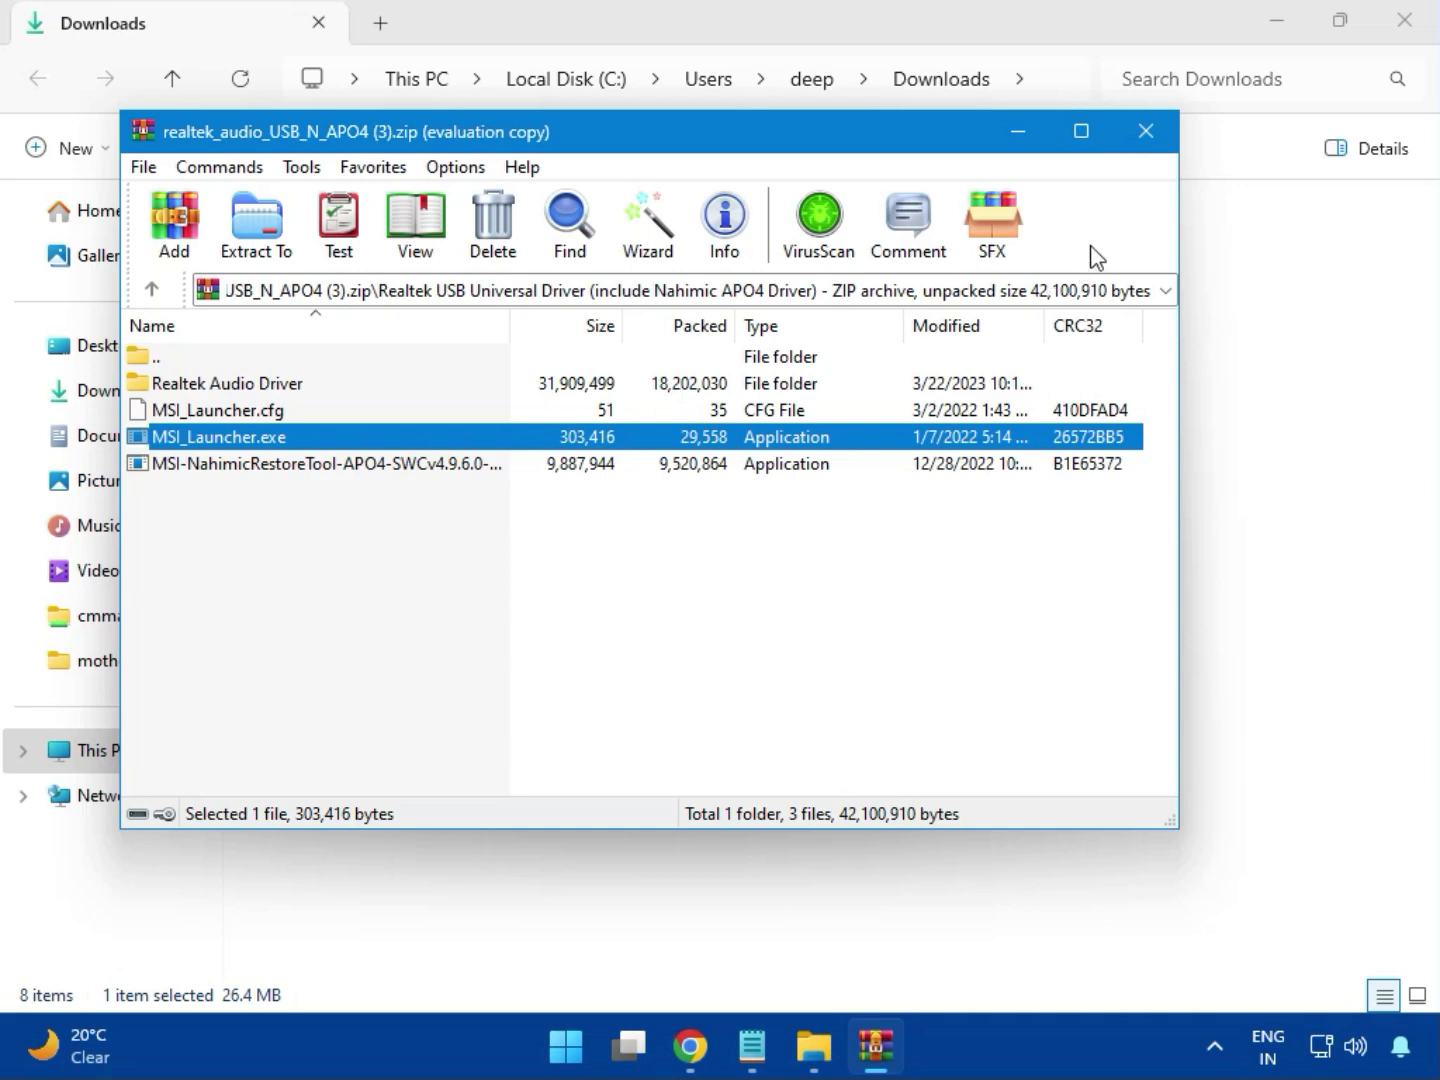
{"action": "left_click", "coordinate": [1146, 131]}
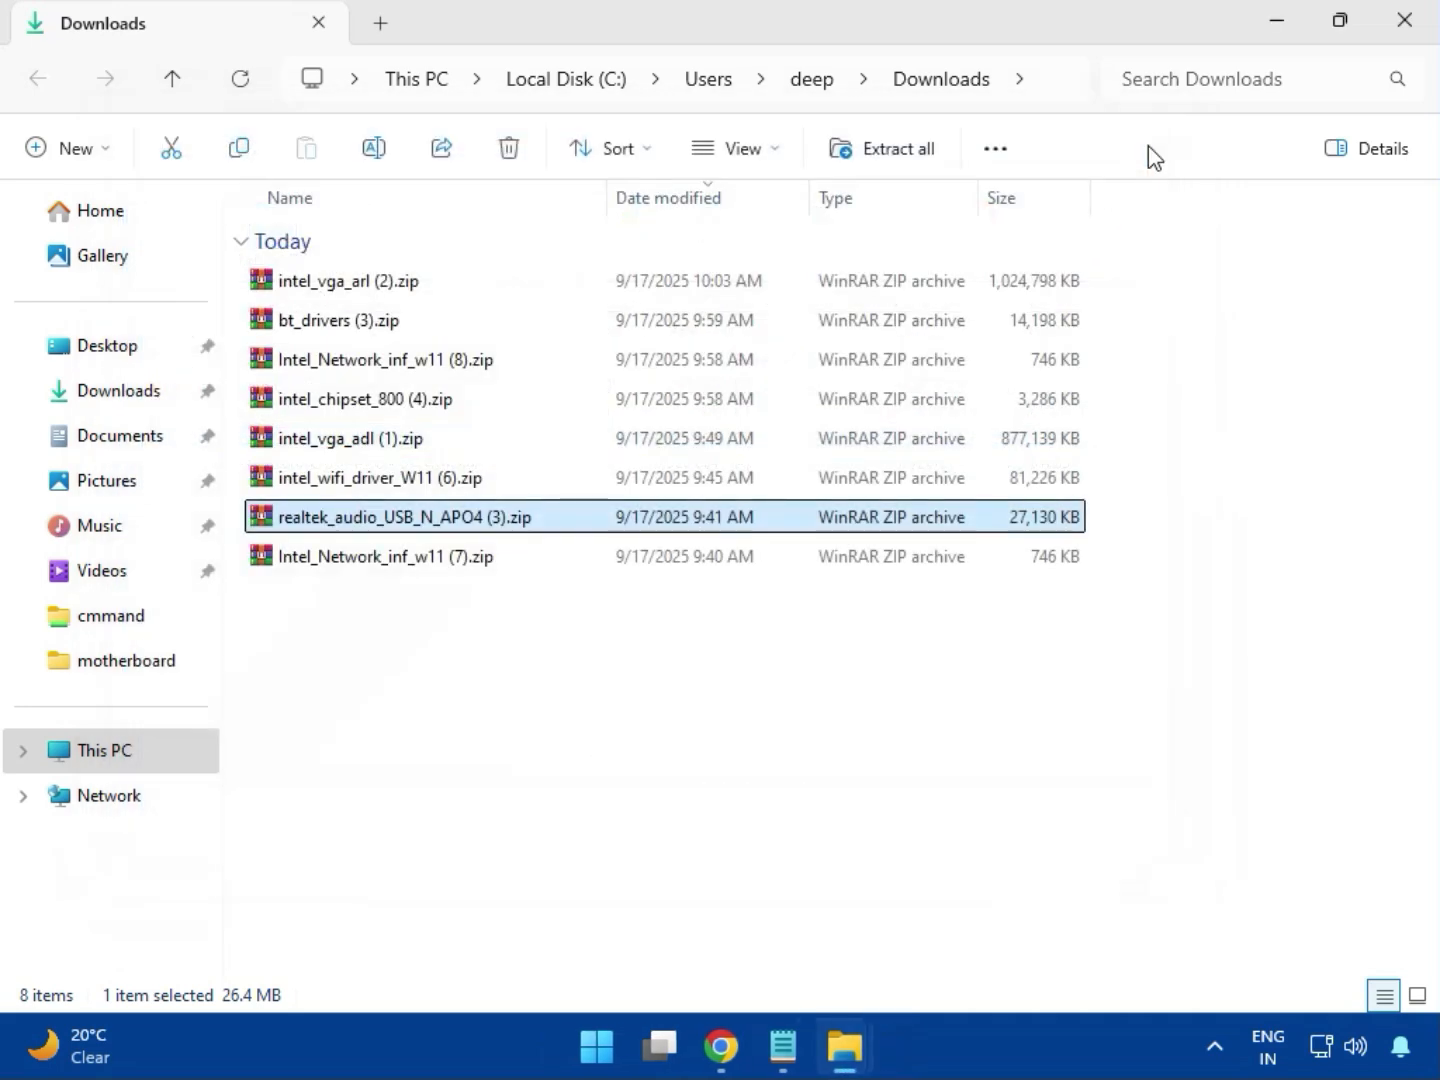
{"action": "left_click", "coordinate": [389, 562]}
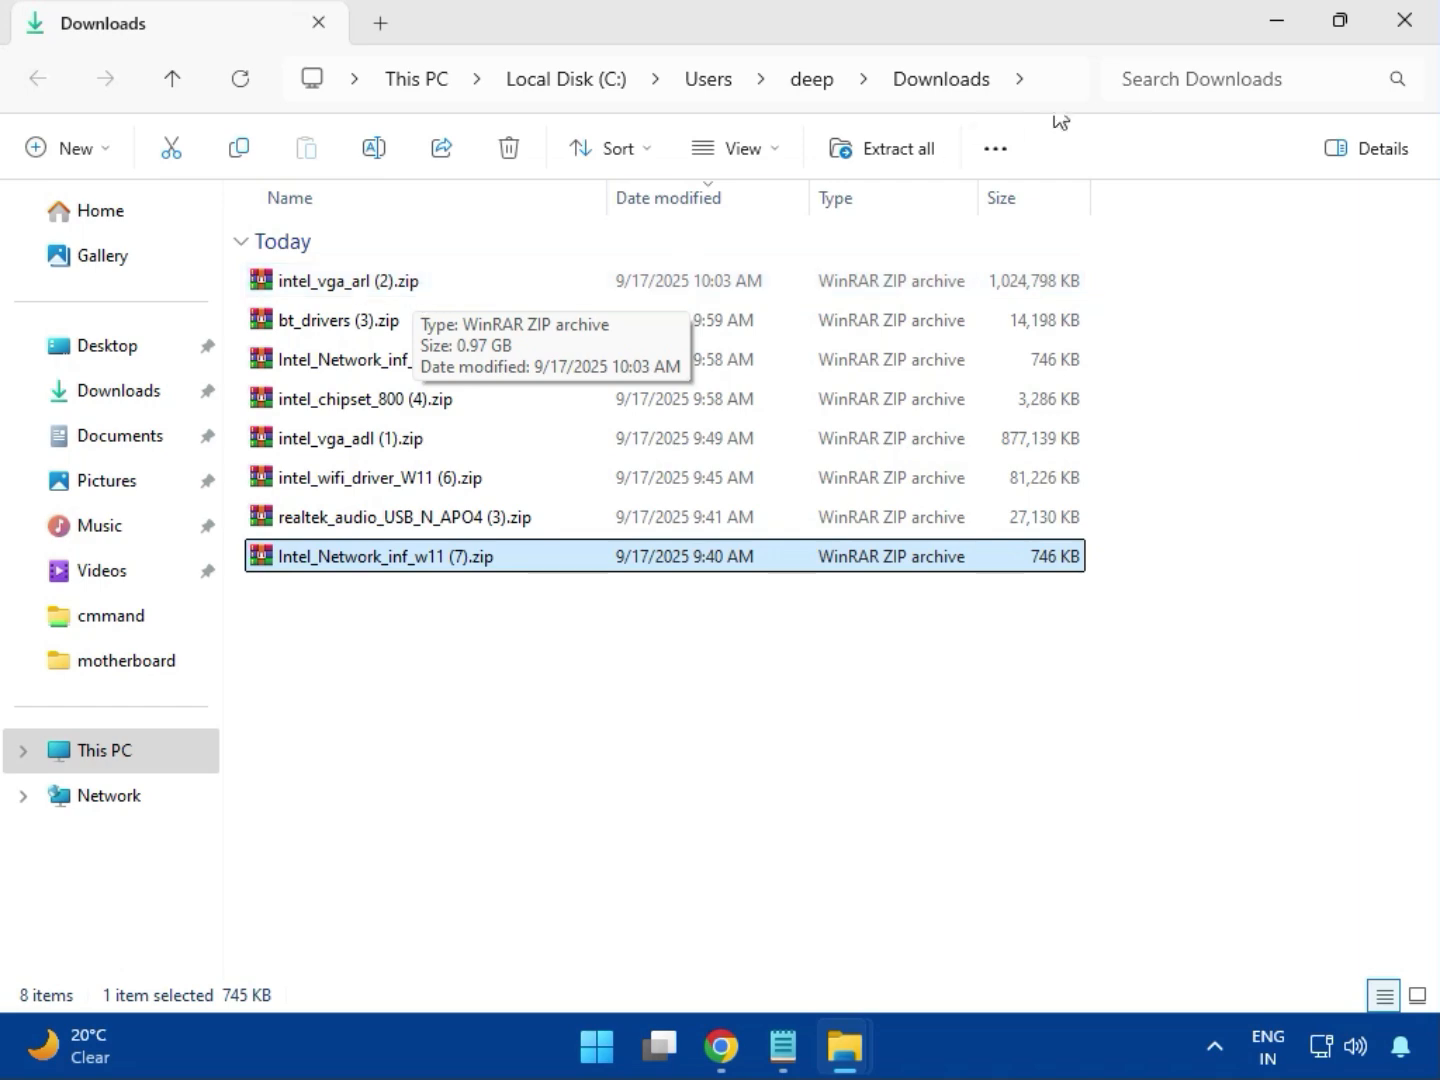
{"action": "left_click", "coordinate": [1405, 23]}
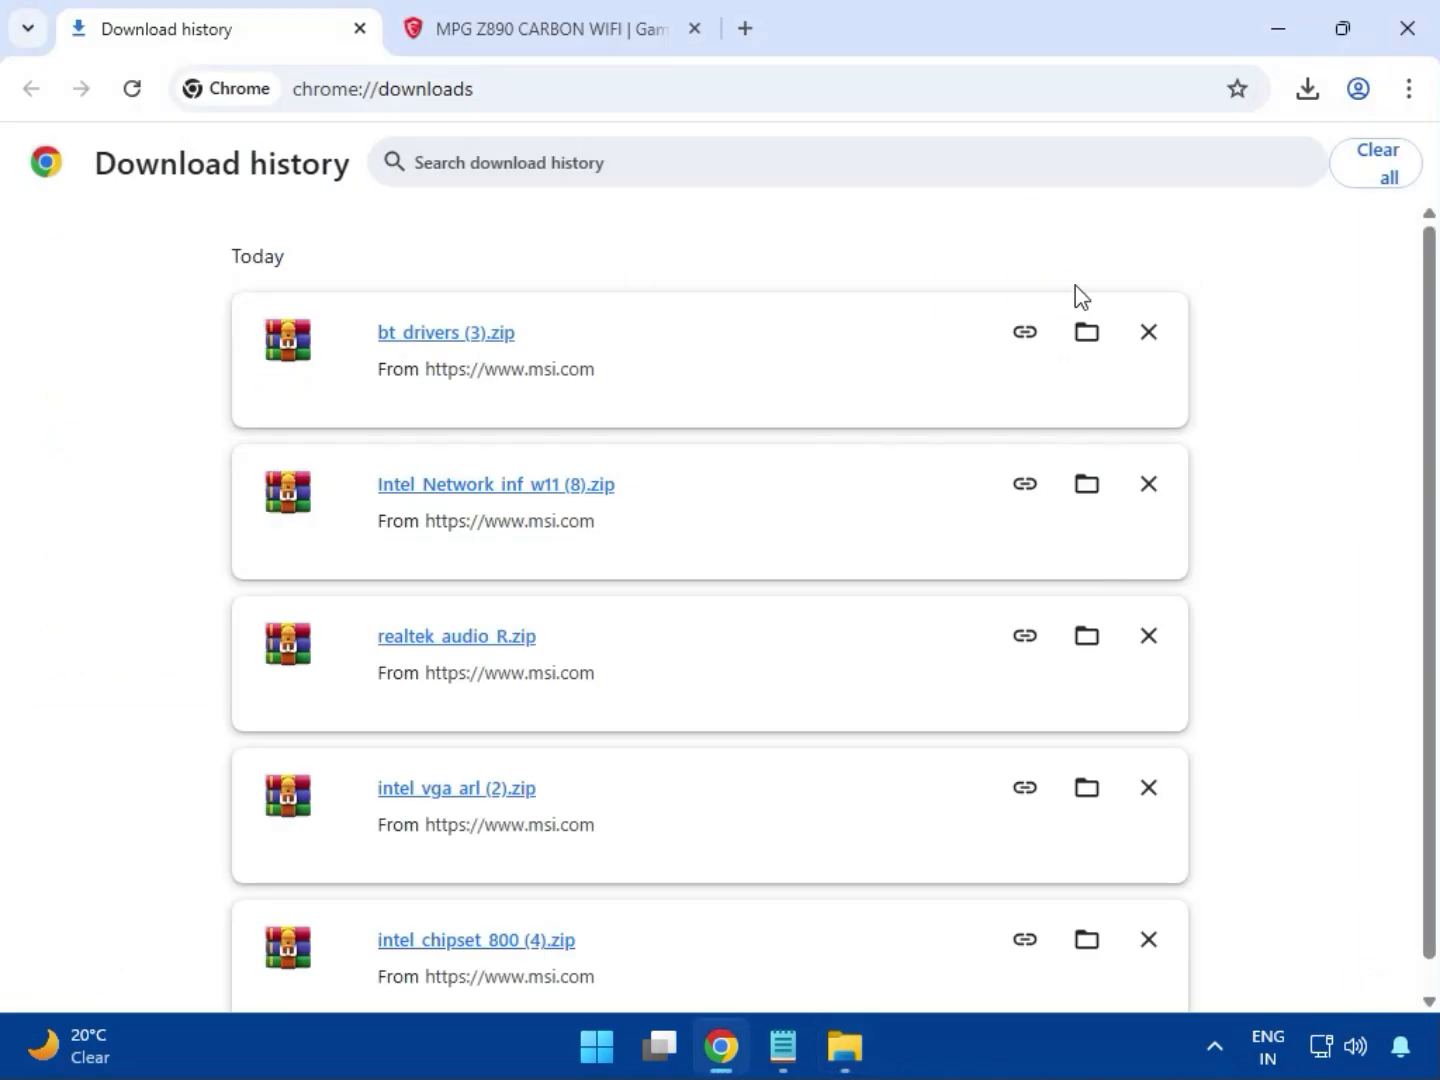